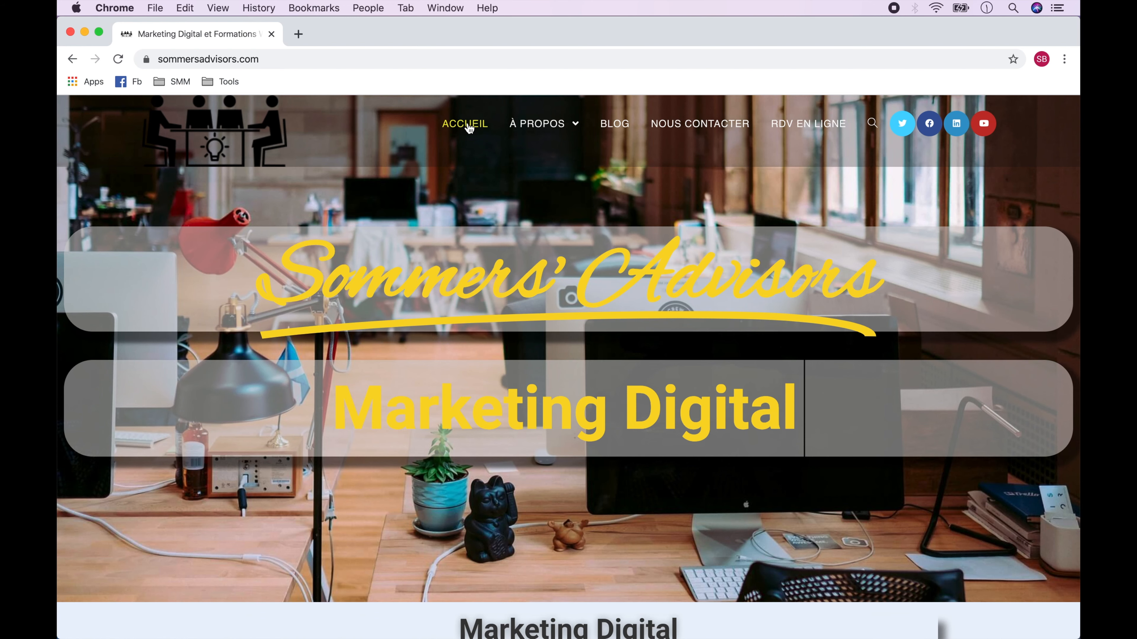
Open the wix.com website.
{"action": "left_click", "coordinate": [393, 54]}
{"action": "type", "text": "wix.com"}
{"action": "key", "text": "Return"}
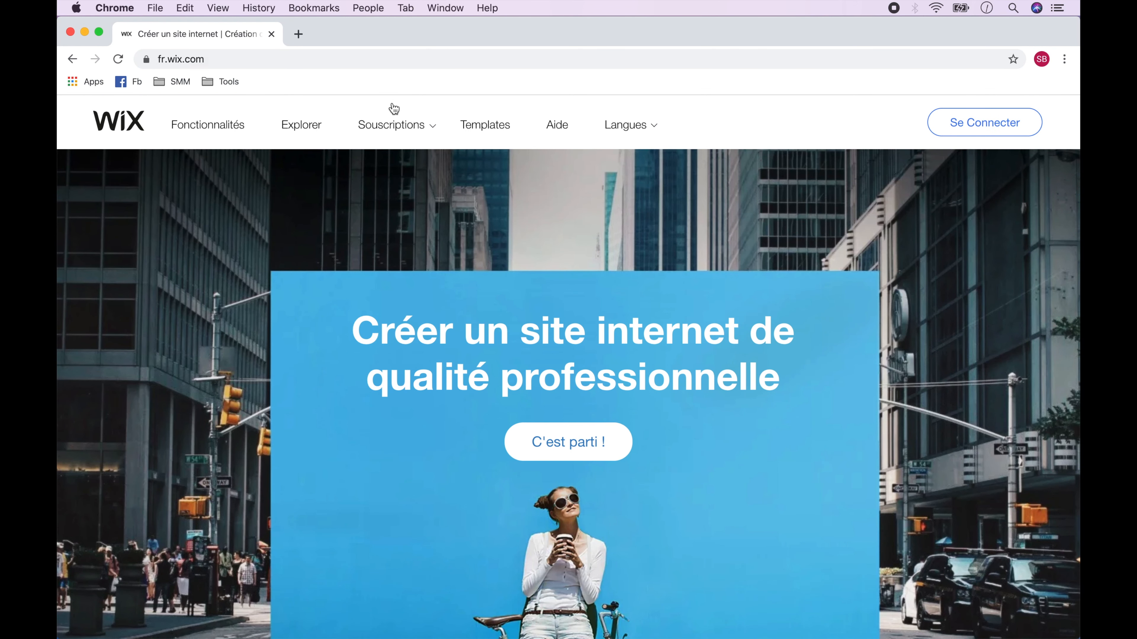
Open the Wix premium plans and review the Entreprise et eCommerce offers and their features.
{"action": "left_click", "coordinate": [394, 125]}
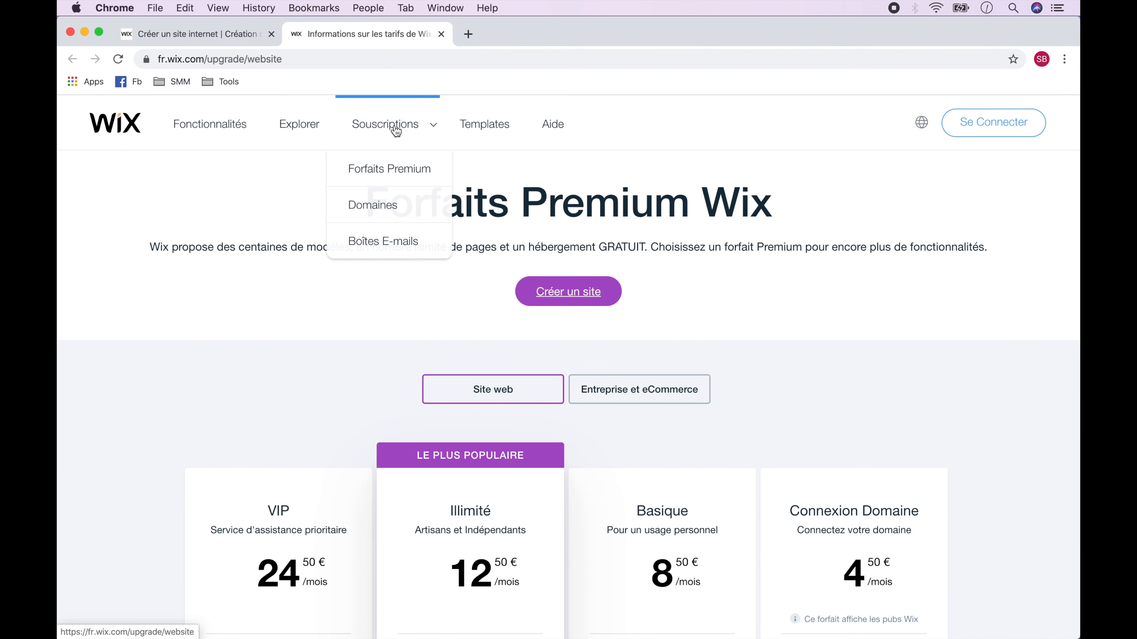
{"action": "left_click", "coordinate": [634, 389]}
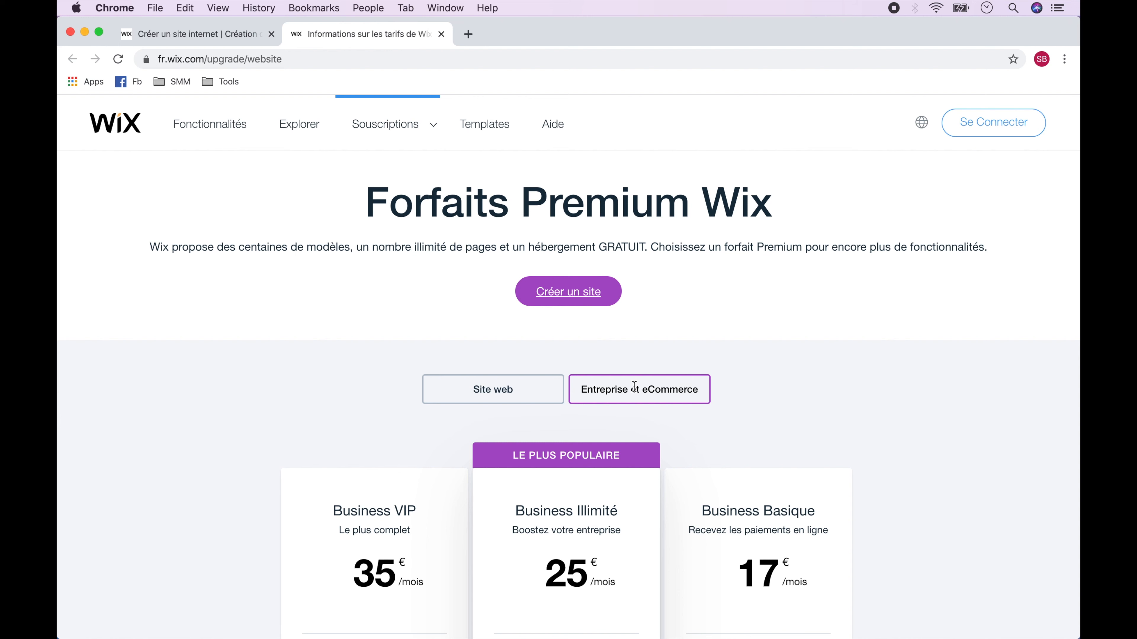
{"action": "scroll", "coordinate": [938, 528], "scroll_direction": "down", "scroll_amount": 5}
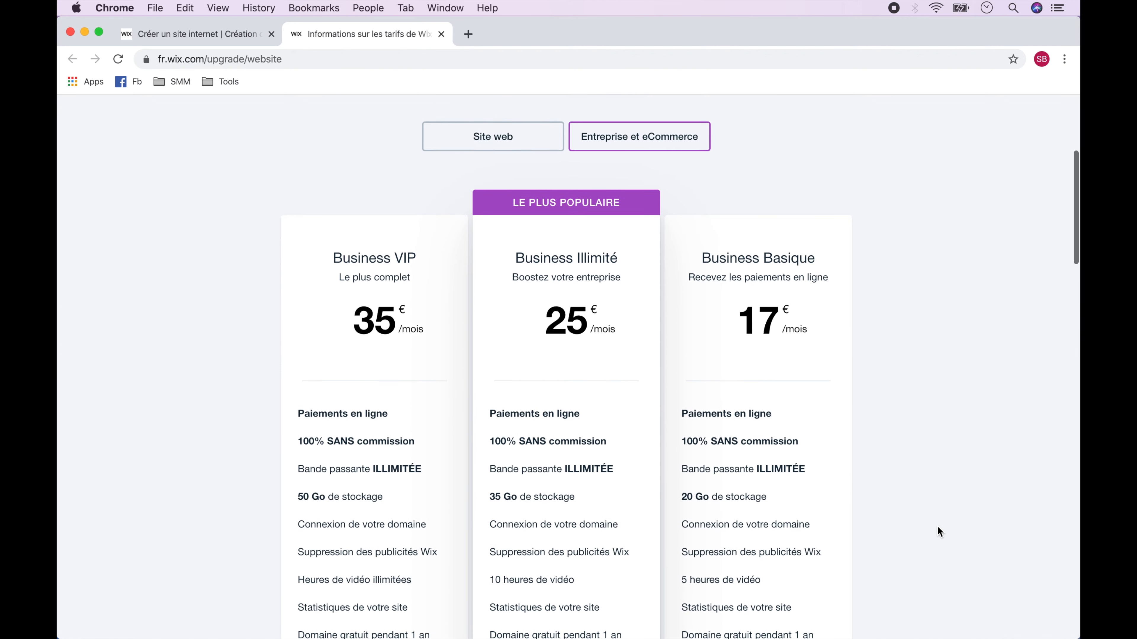
{"action": "scroll", "coordinate": [939, 532], "scroll_direction": "down", "scroll_amount": 2}
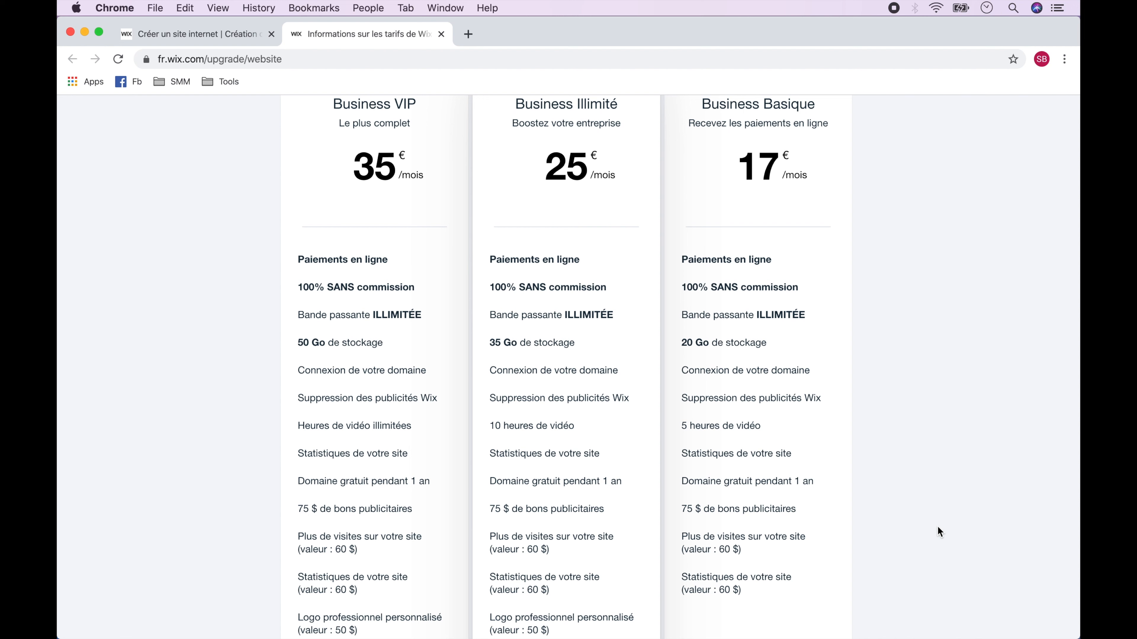
{"action": "scroll", "coordinate": [937, 528], "scroll_direction": "up", "scroll_amount": 10}
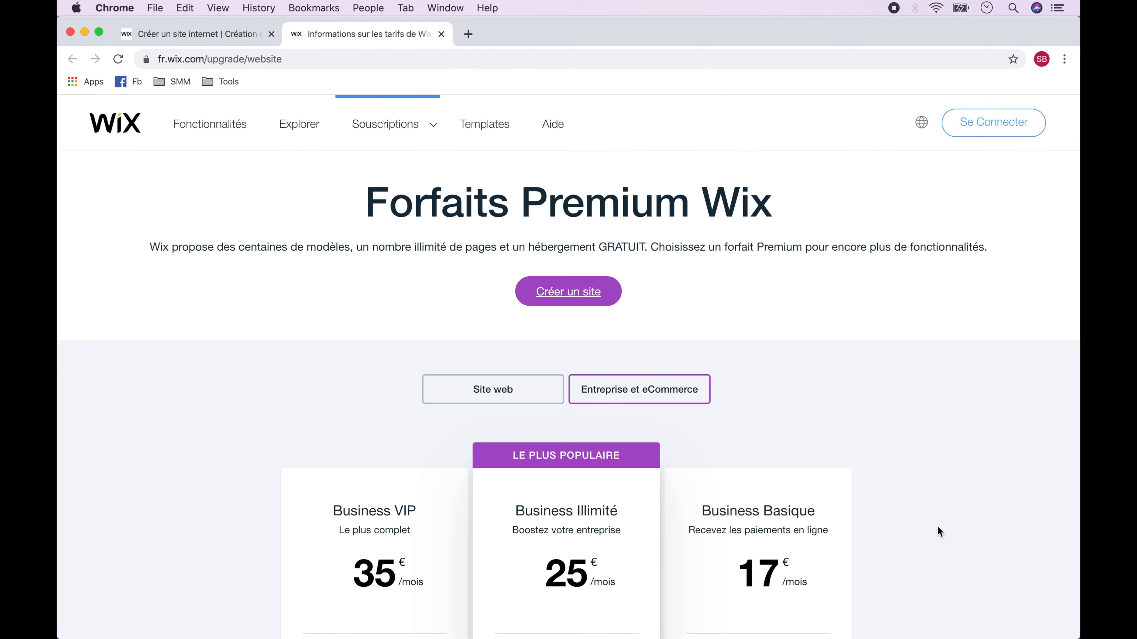
Go to the Wix login page, switch to new-user registration and submit the sign-up form.
{"action": "left_click", "coordinate": [990, 124]}
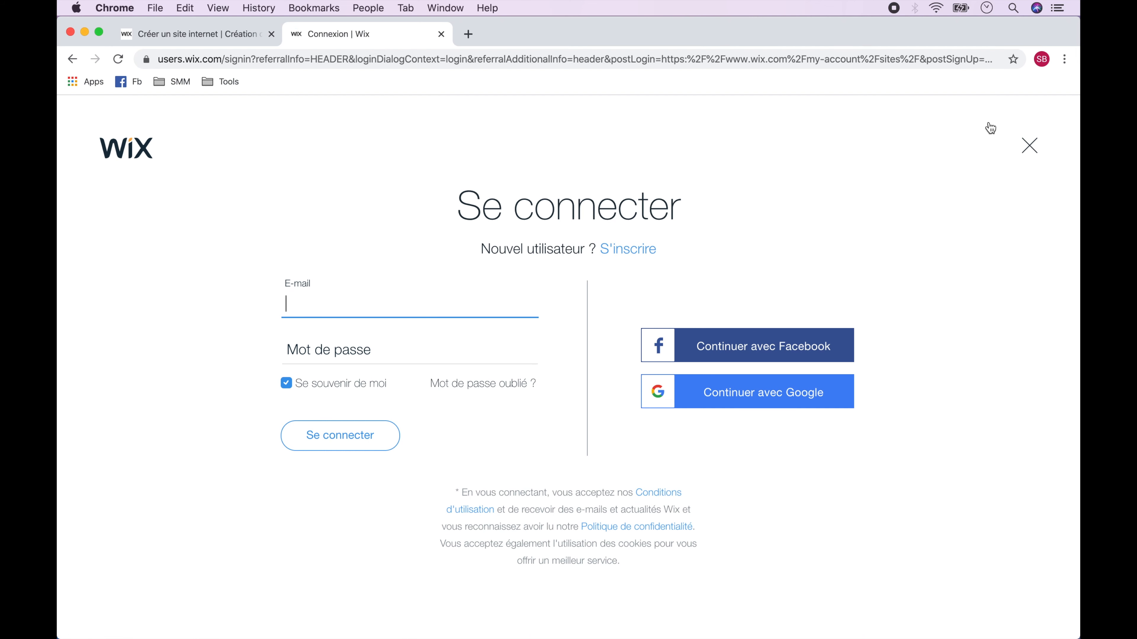
{"action": "left_click", "coordinate": [628, 254]}
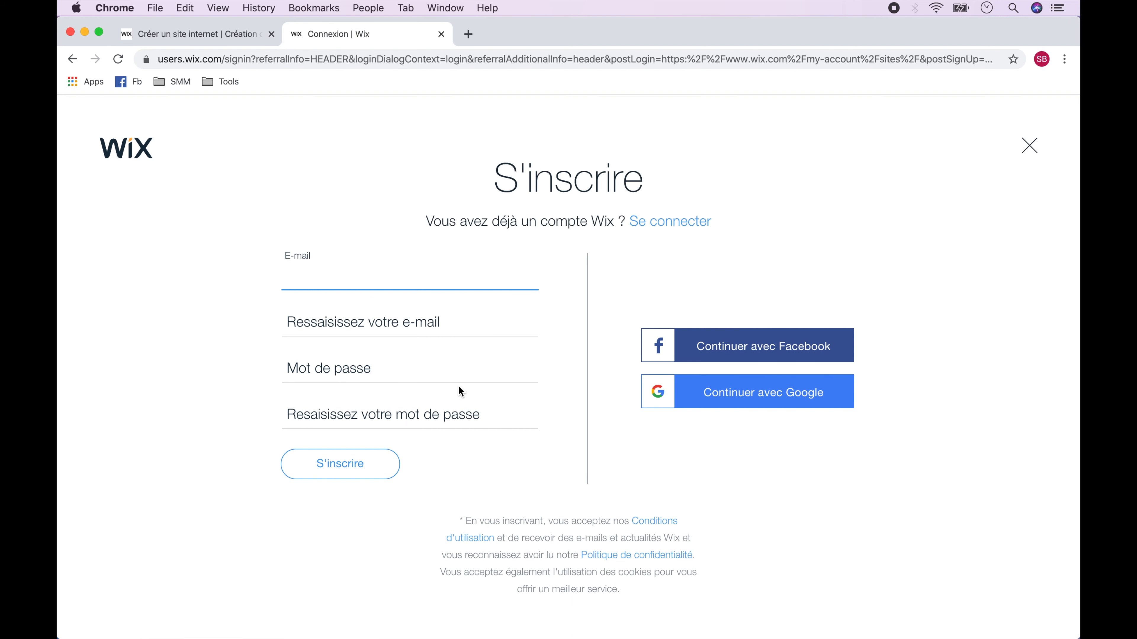
{"action": "left_click", "coordinate": [343, 464]}
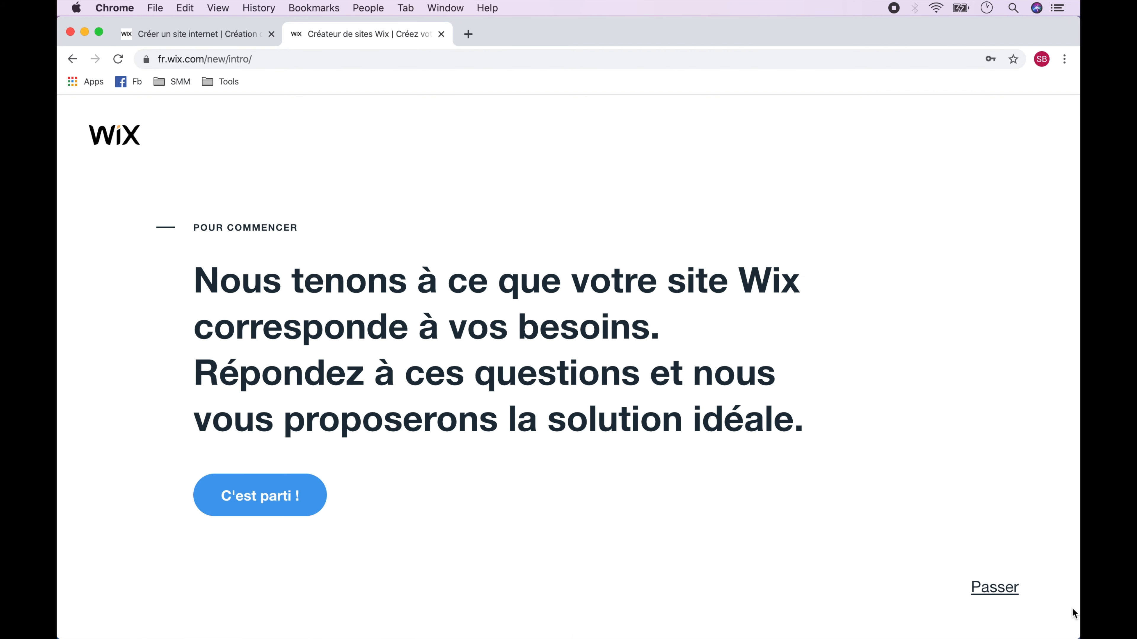
Skip the introductory questionnaire and choose to build the site from a template with the Wix Editor.
{"action": "left_click", "coordinate": [982, 589]}
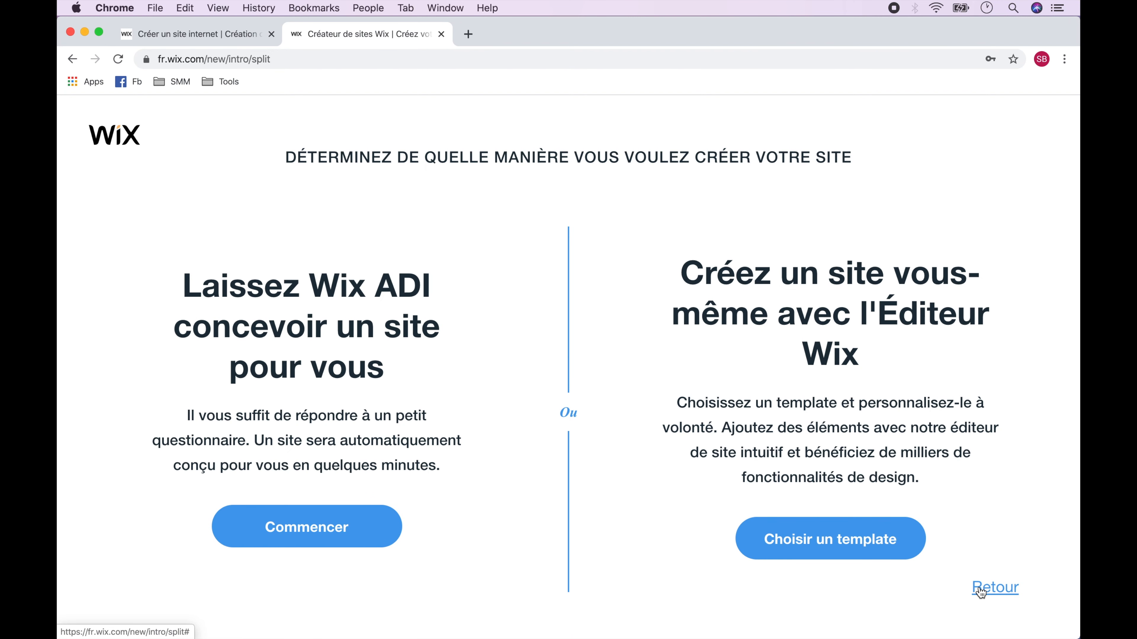
{"action": "left_click", "coordinate": [848, 544]}
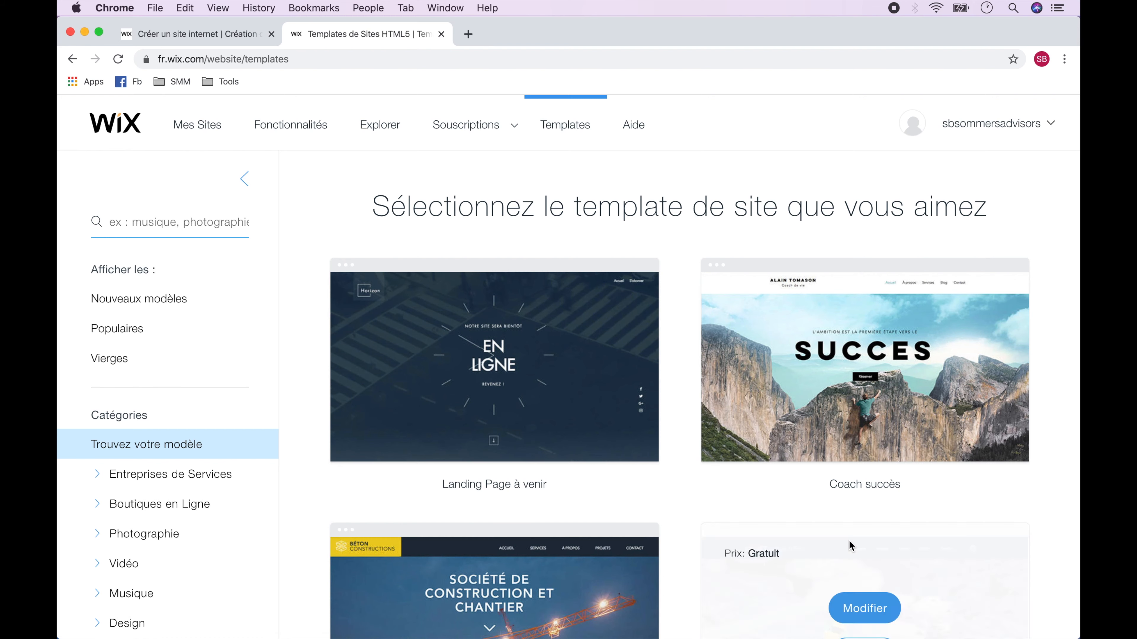
Open the template gallery again from the Wix home page and close the duplicate gallery and home page tabs.
{"action": "left_click", "coordinate": [243, 37]}
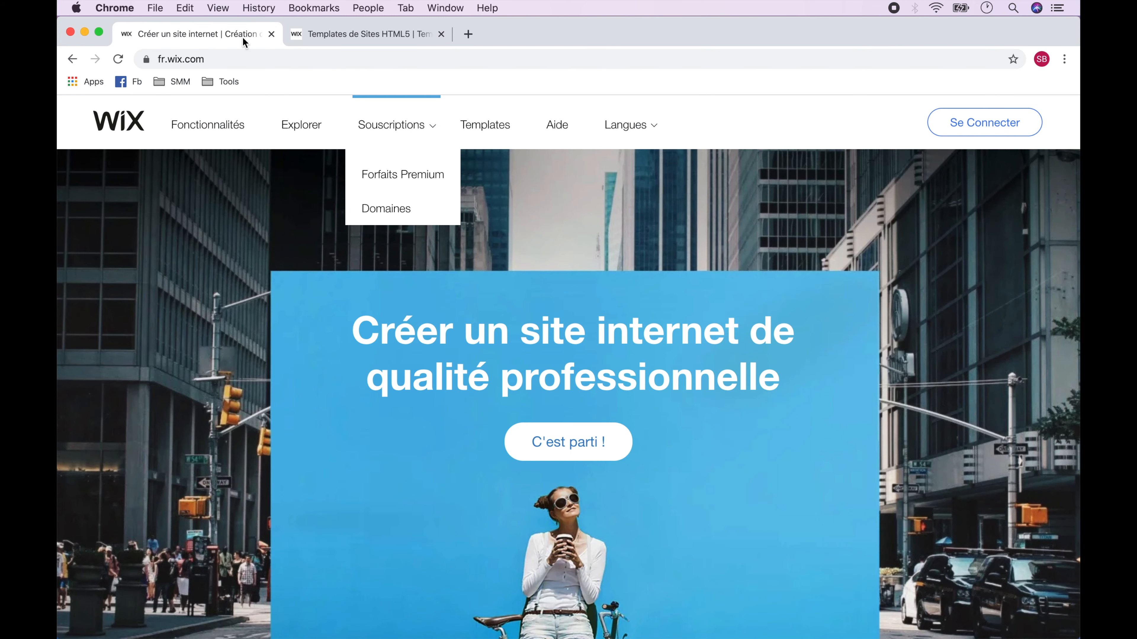
{"action": "left_click", "coordinate": [493, 136]}
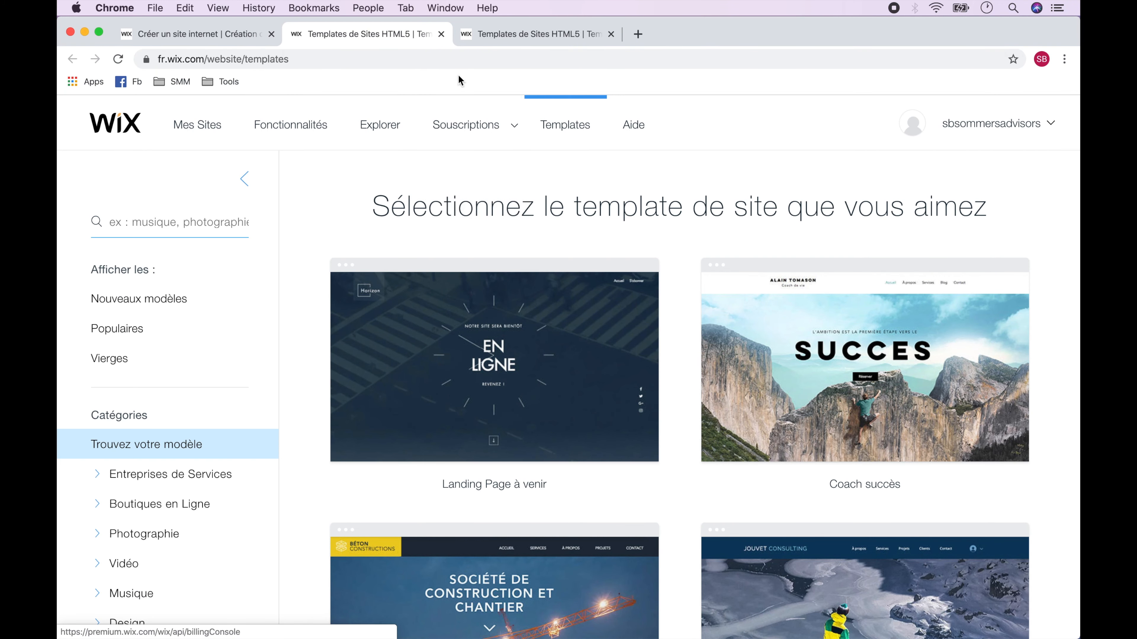
{"action": "left_click", "coordinate": [441, 34]}
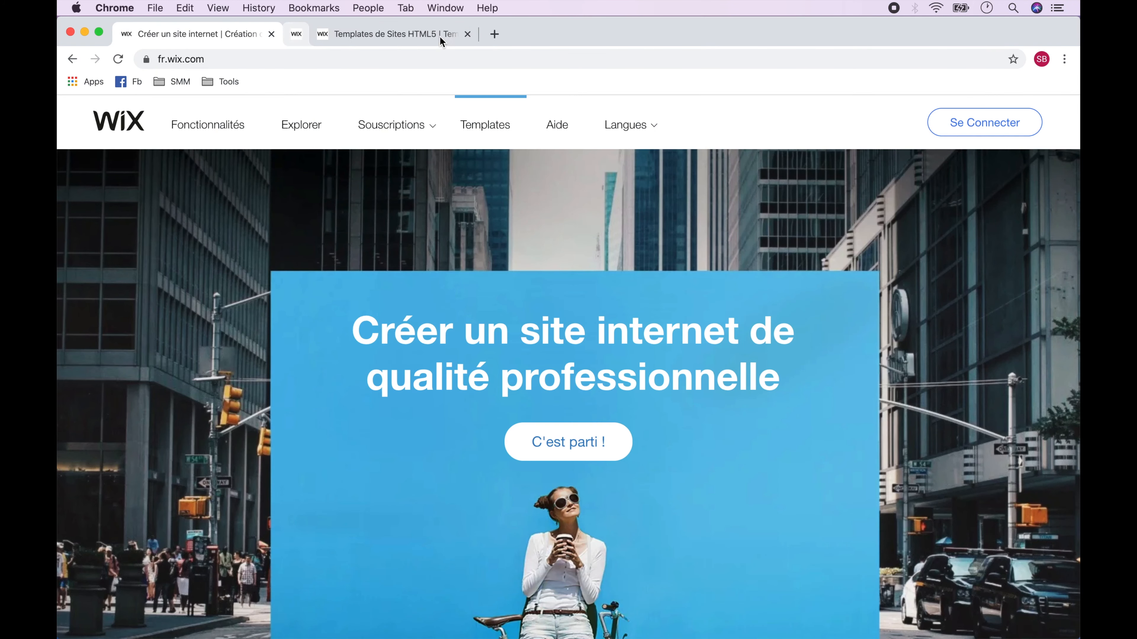
{"action": "left_click", "coordinate": [271, 35]}
Filter the templates by the Boutiques en Ligne category and browse the available store designs.
{"action": "scroll", "coordinate": [201, 447], "scroll_direction": "down", "scroll_amount": 4}
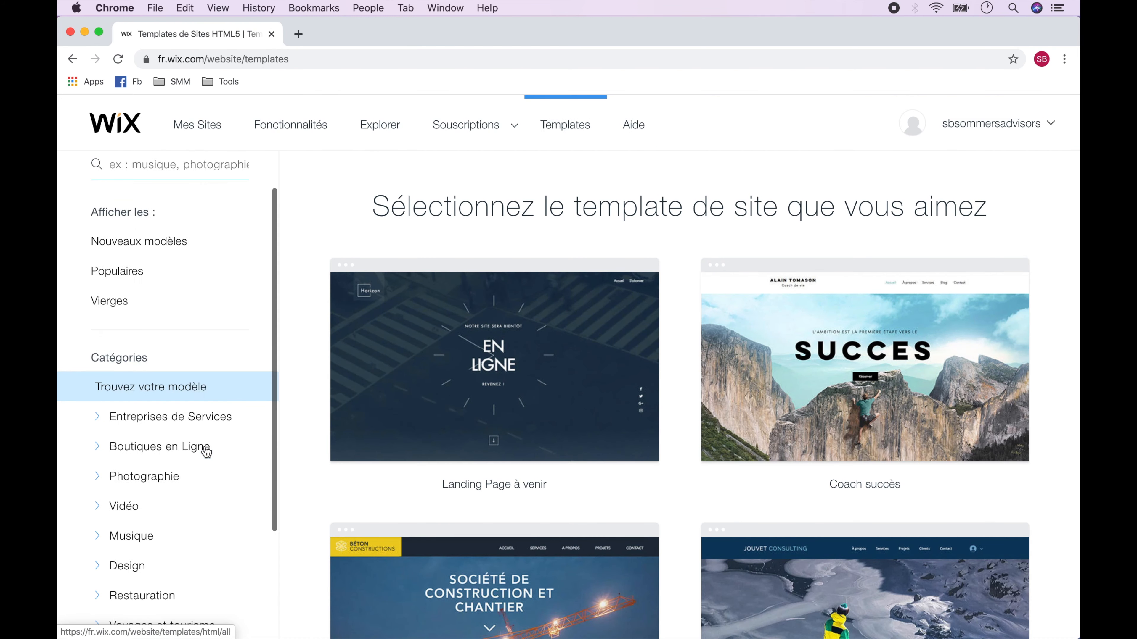
{"action": "left_click", "coordinate": [118, 349]}
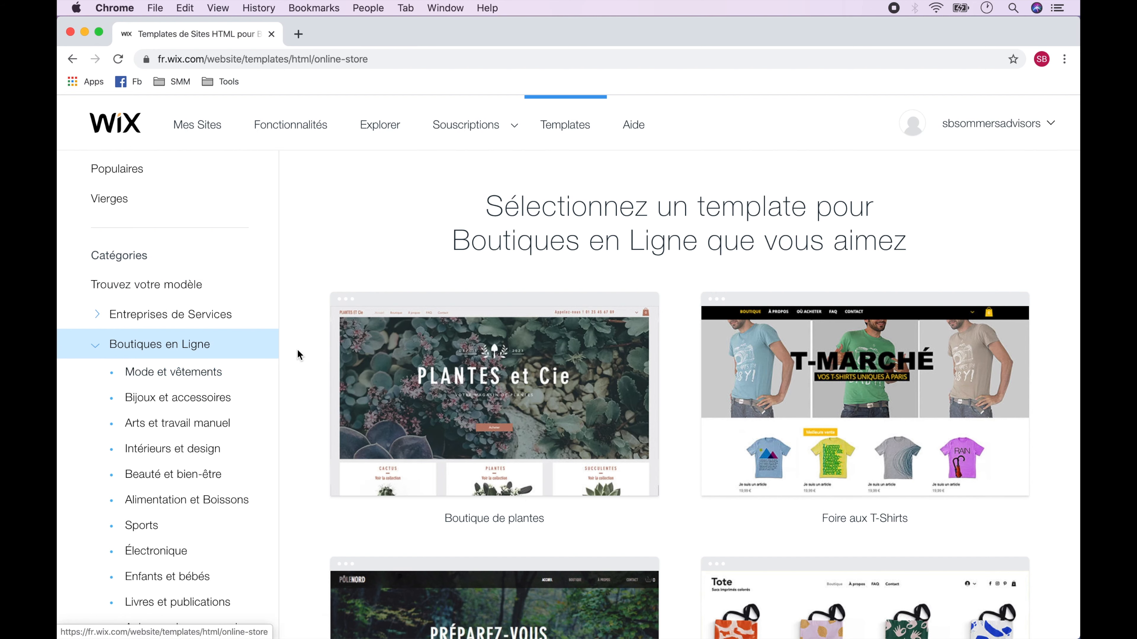
{"action": "scroll", "coordinate": [297, 351], "scroll_direction": "down", "scroll_amount": 10}
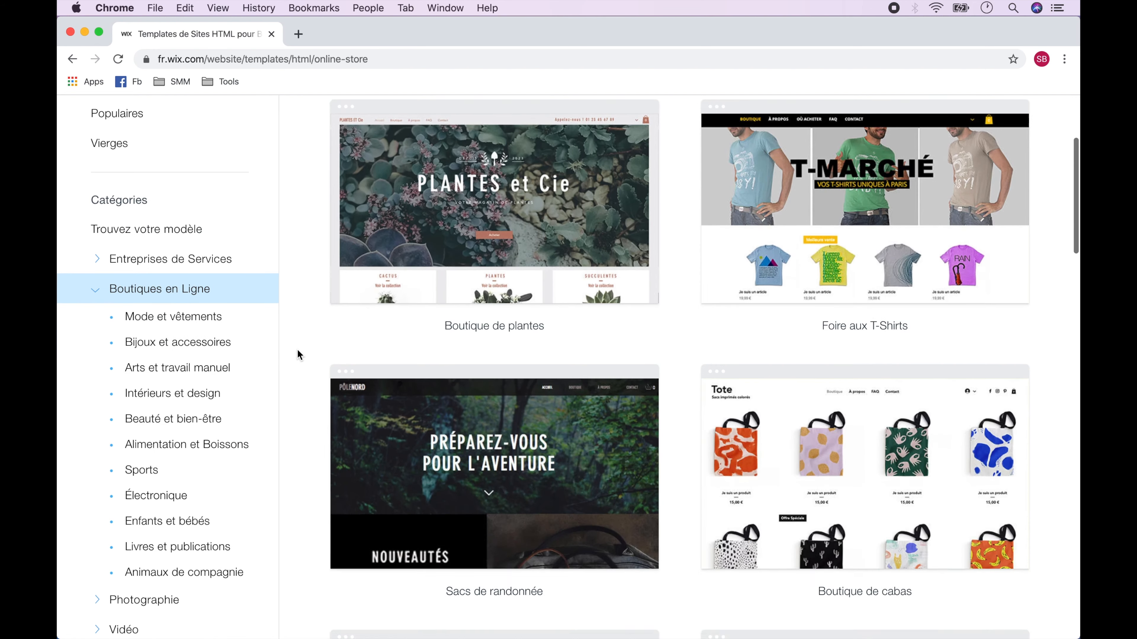
{"action": "scroll", "coordinate": [298, 350], "scroll_direction": "down", "scroll_amount": 14}
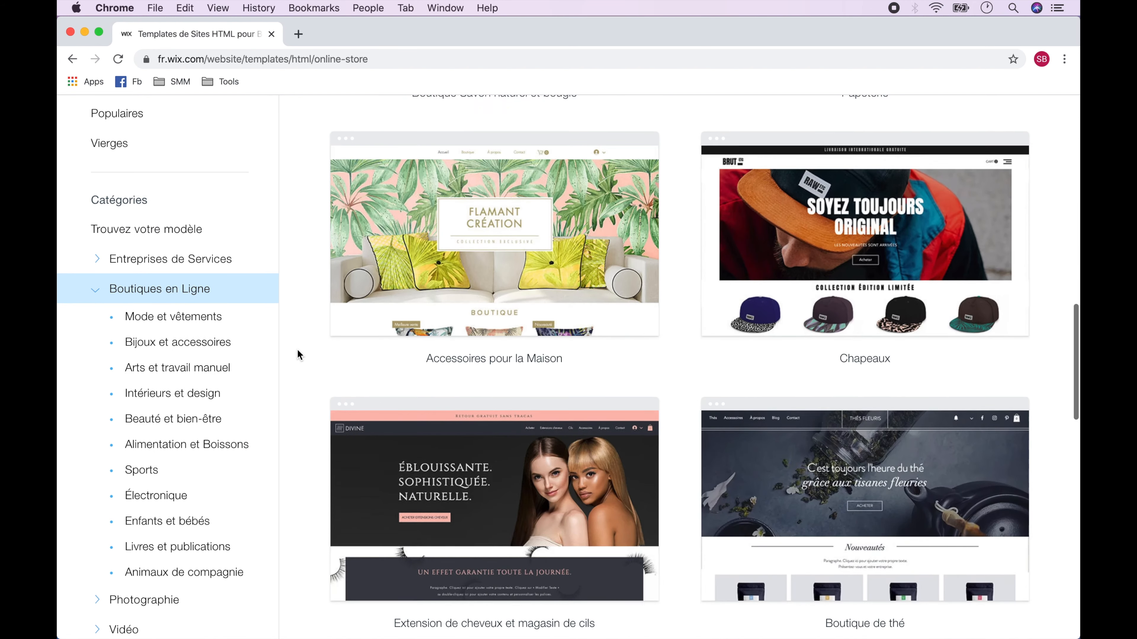
{"action": "scroll", "coordinate": [297, 354], "scroll_direction": "up", "scroll_amount": 20}
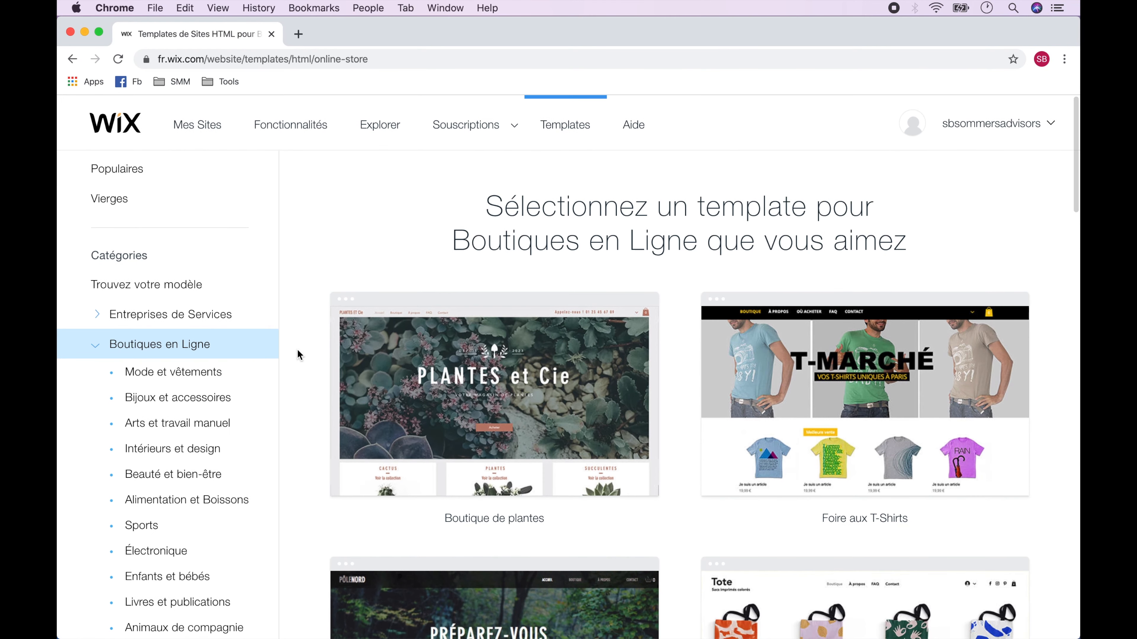
Open the preview of the Foire aux T-Shirts template and look over its shop page.
{"action": "mouse_move", "coordinate": [802, 410]}
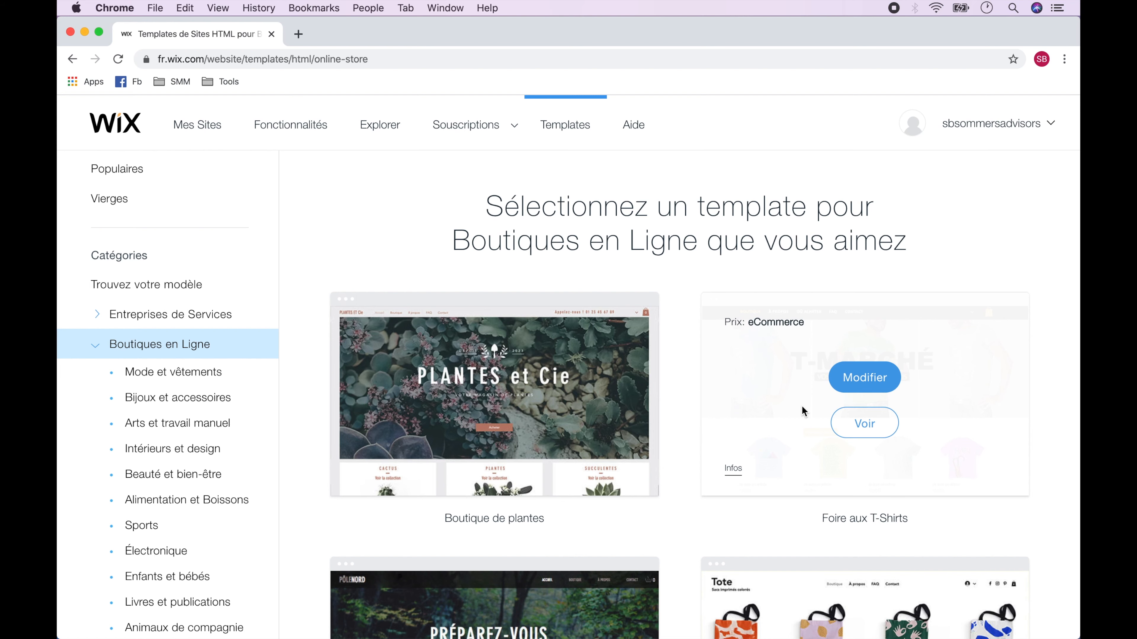
{"action": "left_click", "coordinate": [856, 422]}
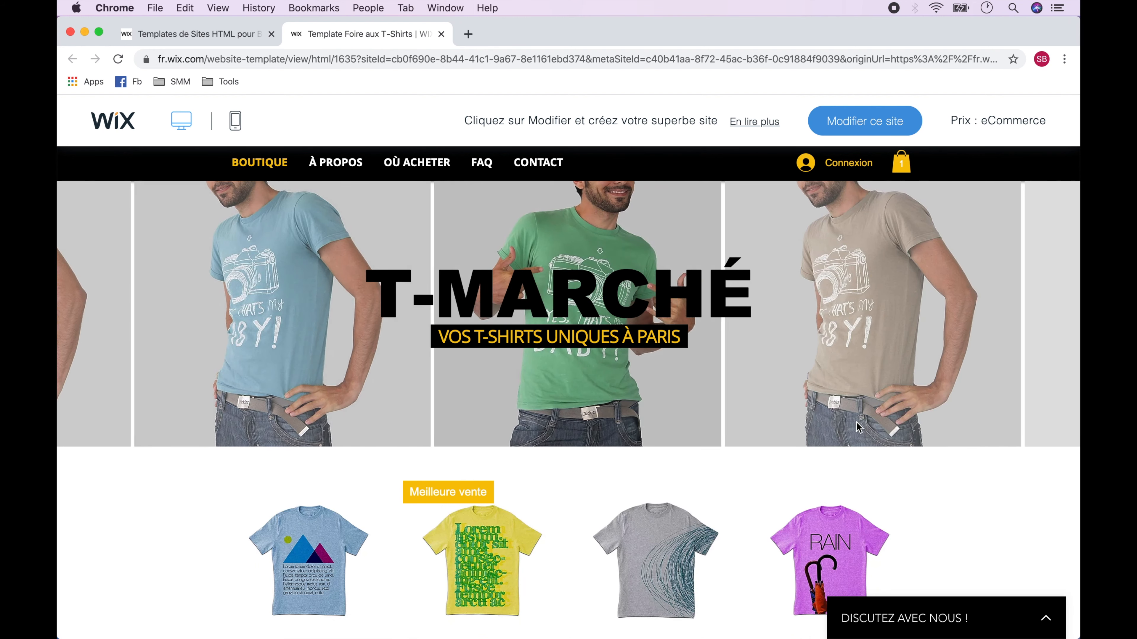
{"action": "scroll", "coordinate": [856, 426], "scroll_direction": "down", "scroll_amount": 5}
{"action": "scroll", "coordinate": [857, 429], "scroll_direction": "down", "scroll_amount": 7}
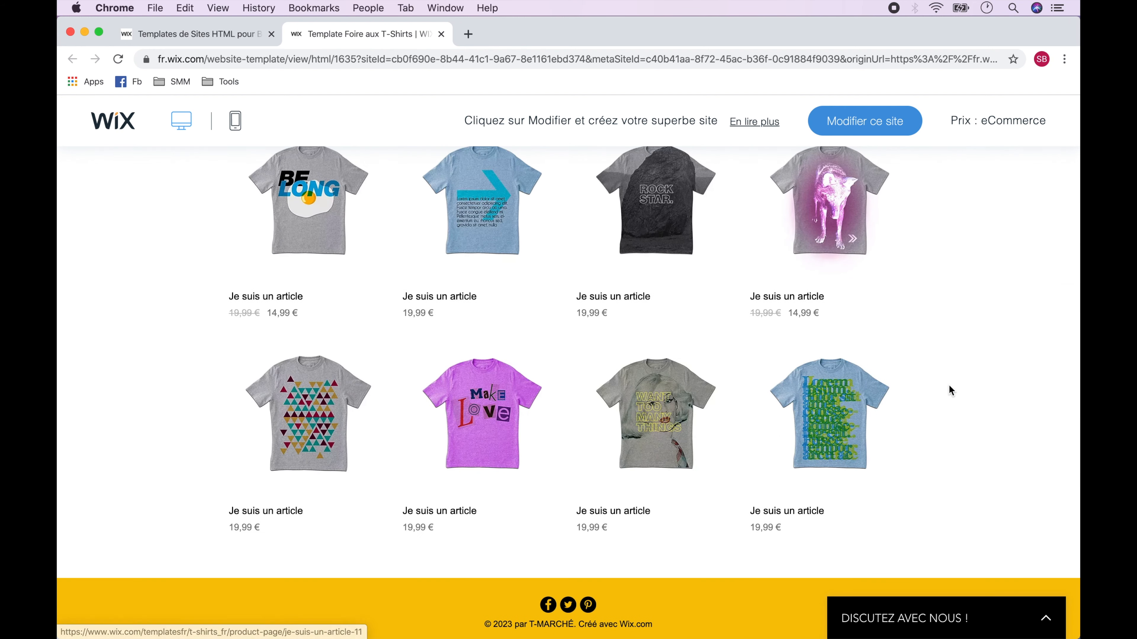
{"action": "scroll", "coordinate": [948, 385], "scroll_direction": "up", "scroll_amount": 12}
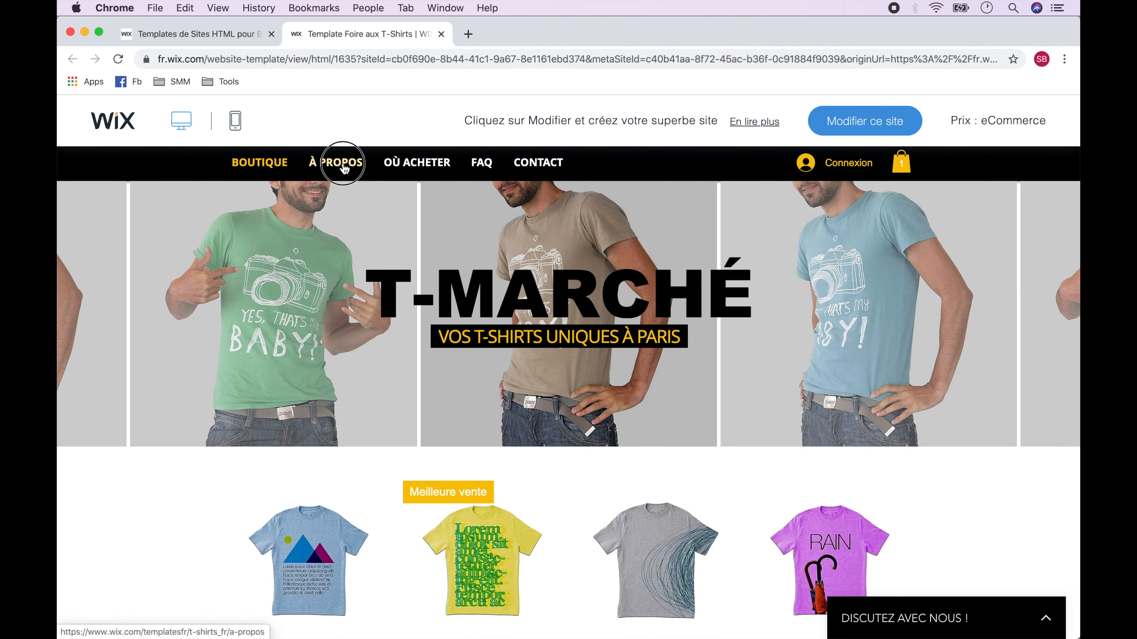
Look through the template's À propos, Où acheter, FAQ, Contact and cart pages, and return to Boutique.
{"action": "left_click", "coordinate": [344, 167]}
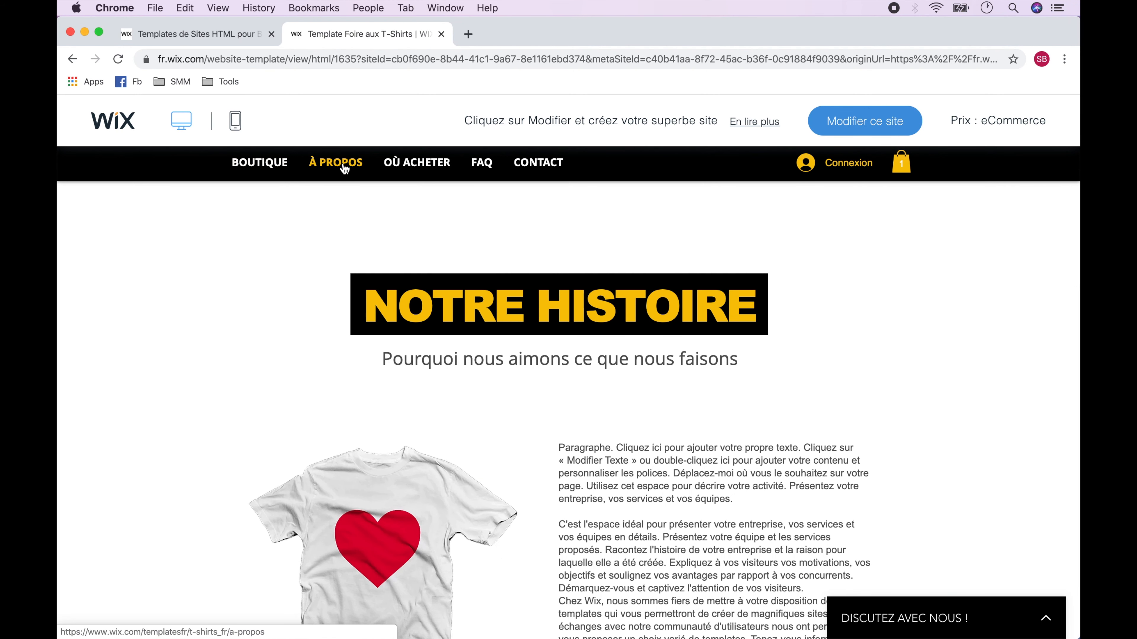
{"action": "left_click", "coordinate": [399, 164]}
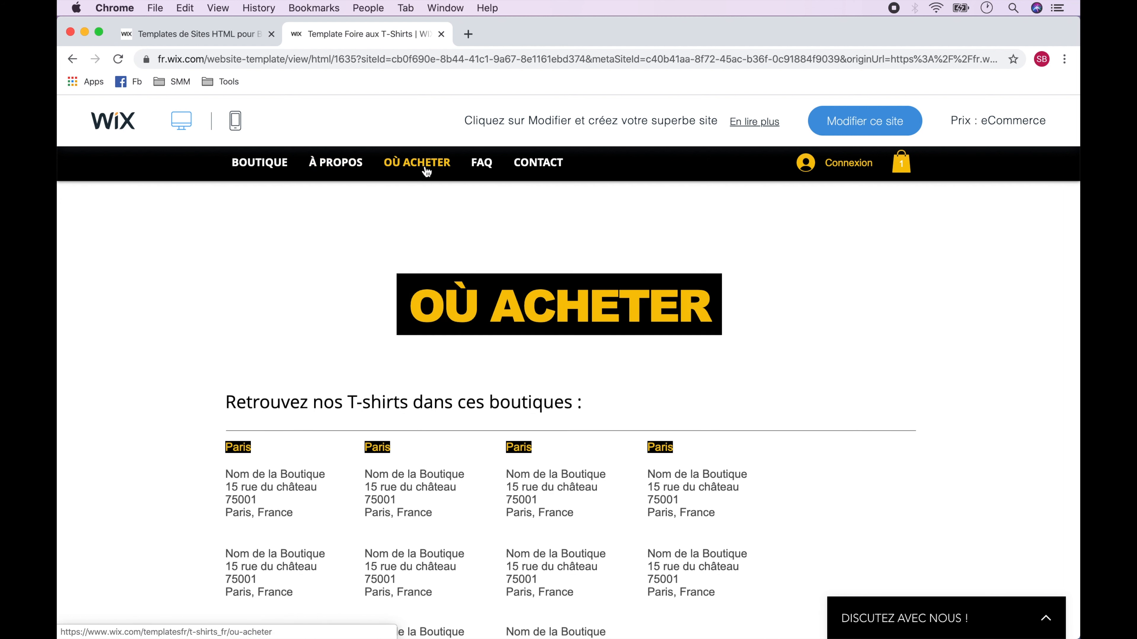
{"action": "left_click", "coordinate": [491, 167]}
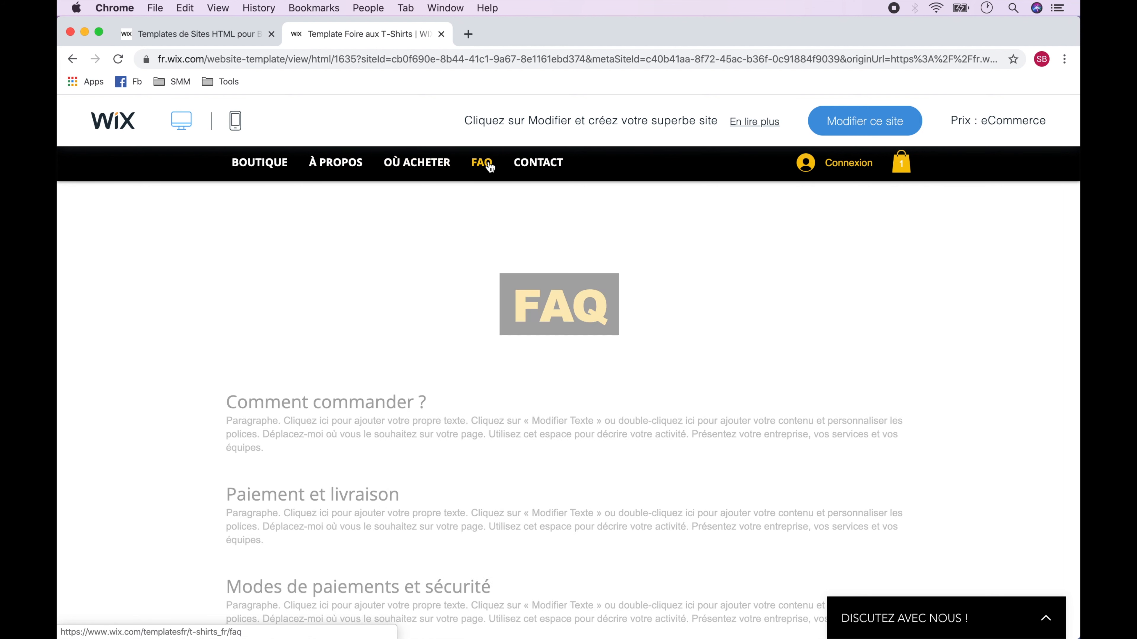
{"action": "left_click", "coordinate": [528, 166]}
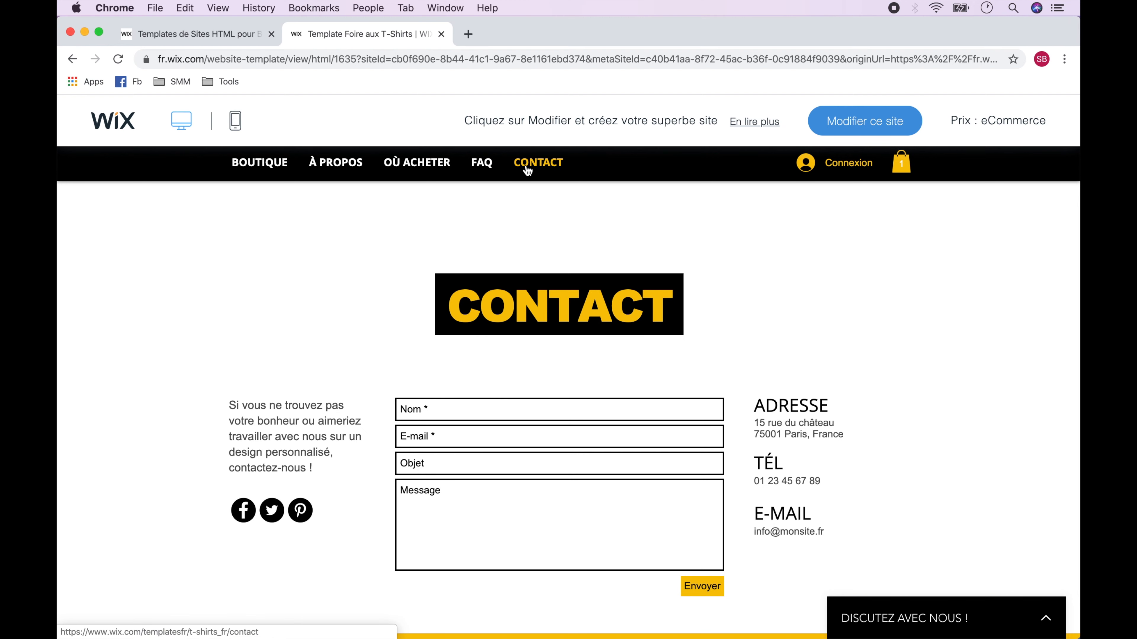
{"action": "left_click", "coordinate": [901, 162]}
{"action": "left_click", "coordinate": [943, 595]}
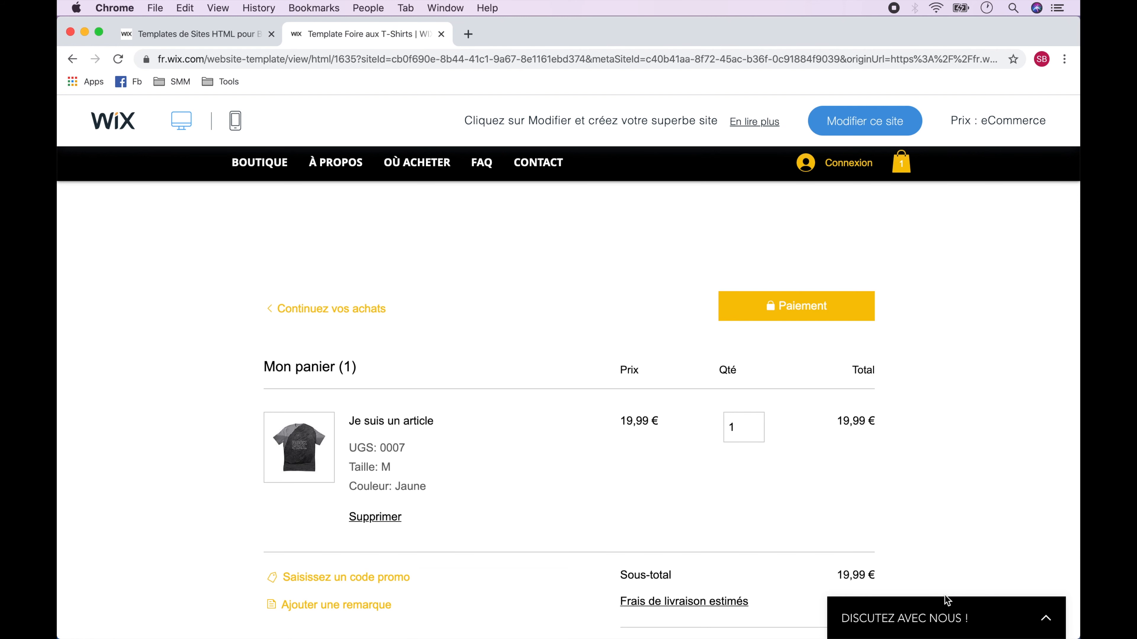
{"action": "left_click", "coordinate": [264, 165]}
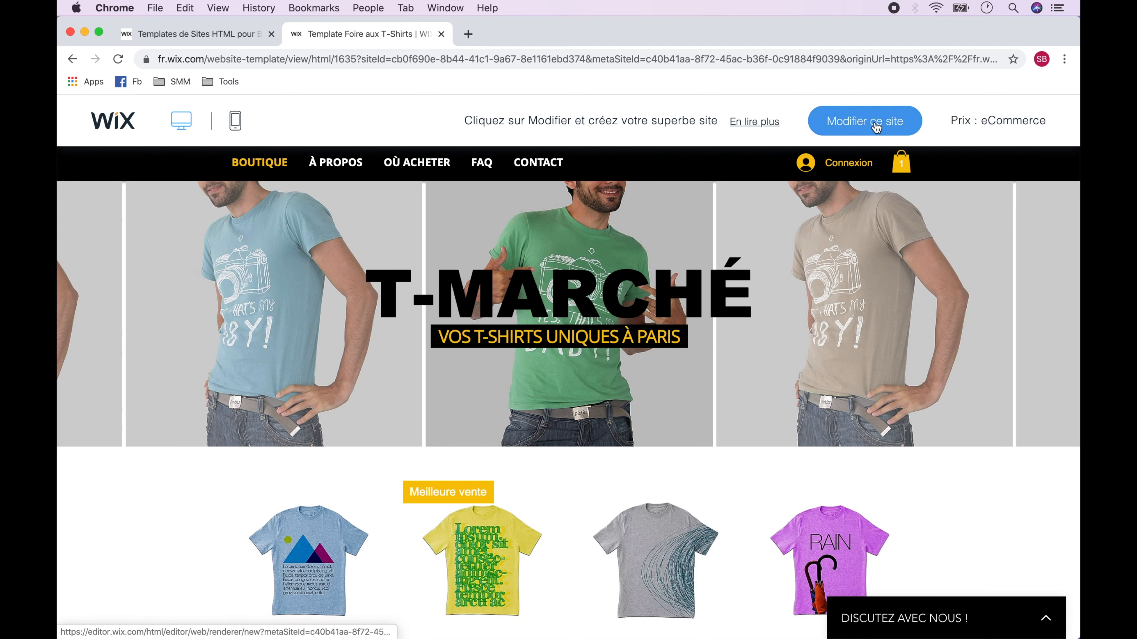
Open the previewed T-shirt template in the site editor, dismiss the welcome video and close the gallery and preview tabs.
{"action": "left_click", "coordinate": [875, 127]}
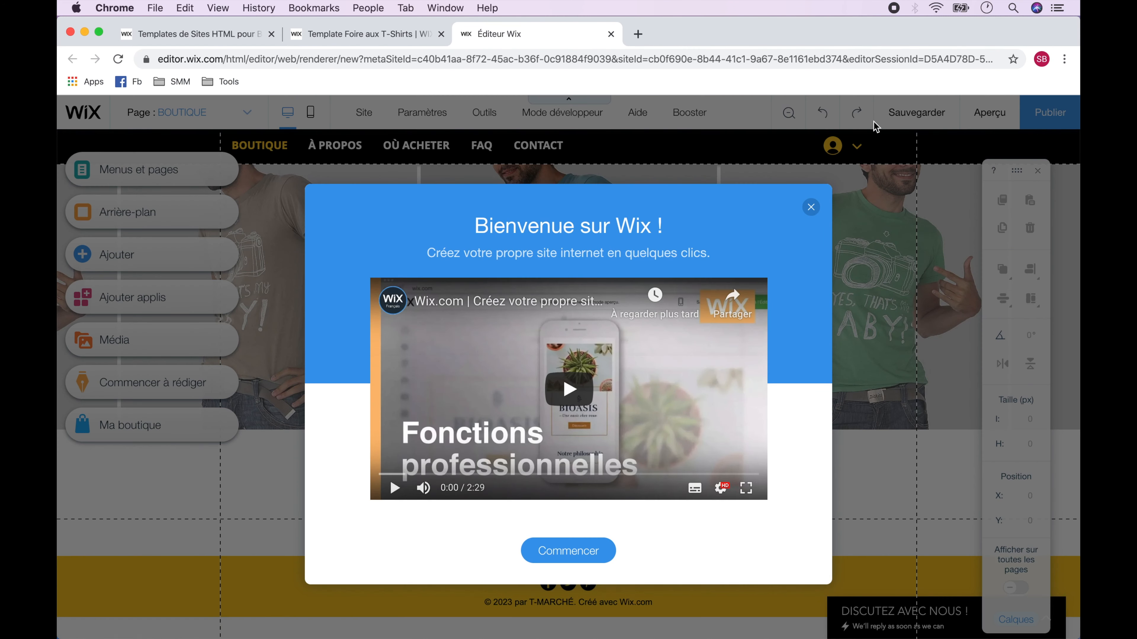
{"action": "left_click", "coordinate": [811, 207]}
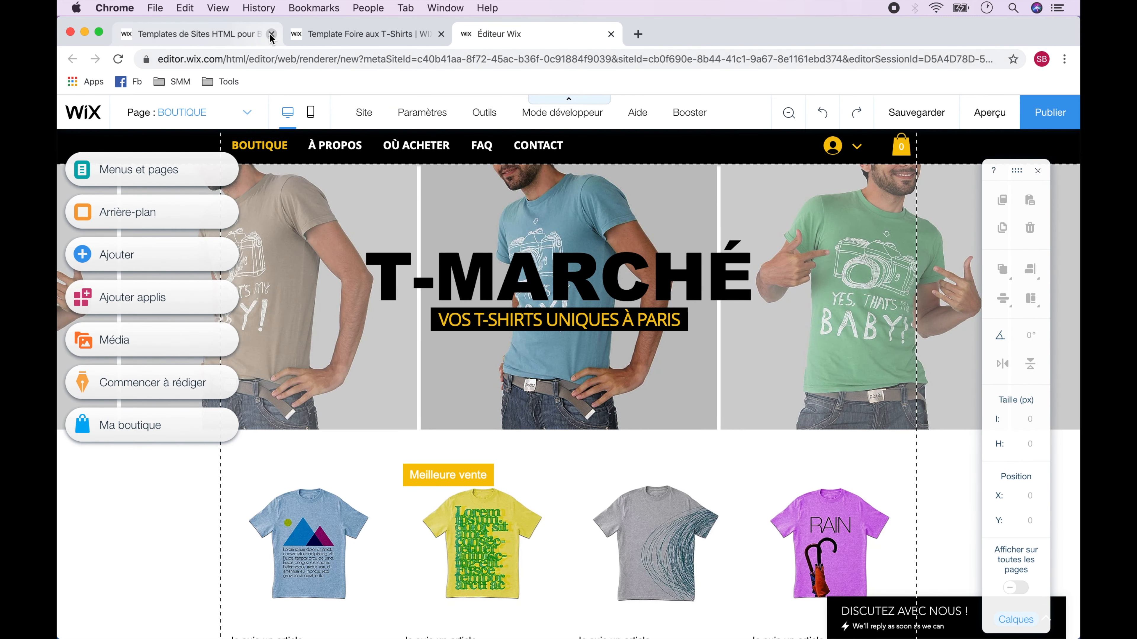
{"action": "left_click", "coordinate": [271, 34]}
{"action": "left_click", "coordinate": [271, 34]}
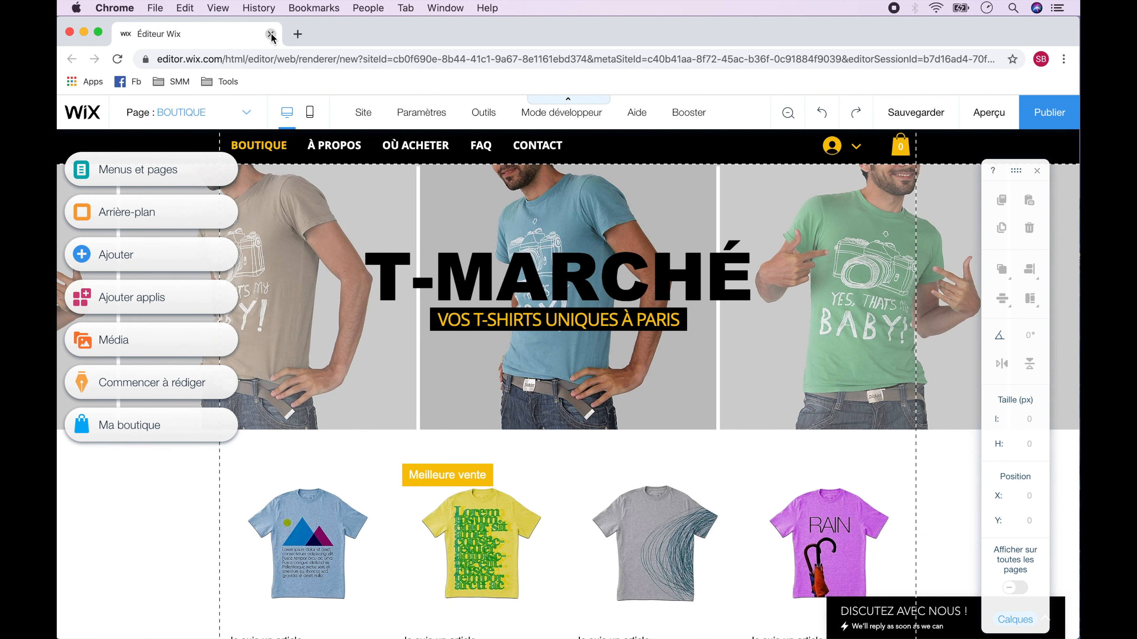
Review the site's page lists: Menu Site, Membres Pages, Inscription membre and Pages boutique.
{"action": "left_click", "coordinate": [141, 172]}
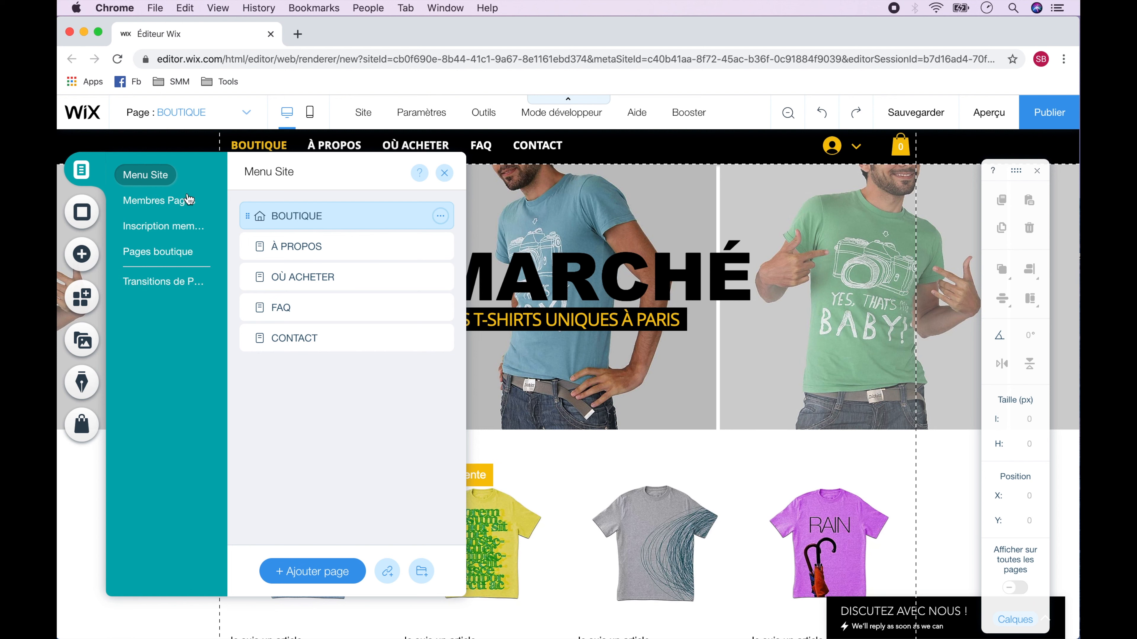
{"action": "left_click", "coordinate": [185, 206]}
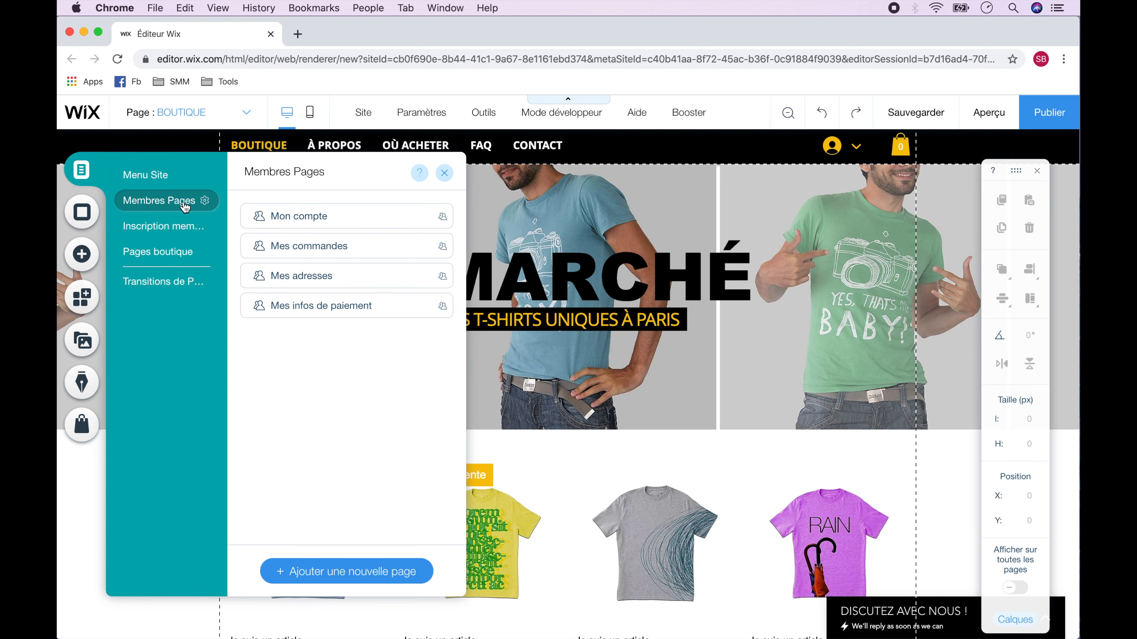
{"action": "left_click", "coordinate": [186, 234]}
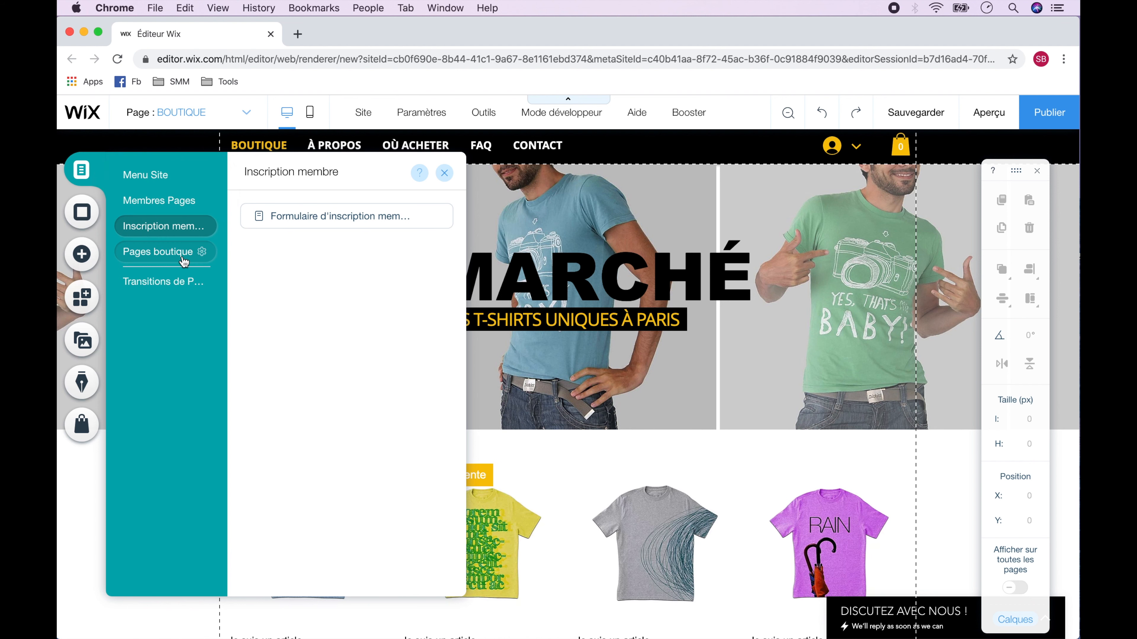
{"action": "left_click", "coordinate": [184, 261]}
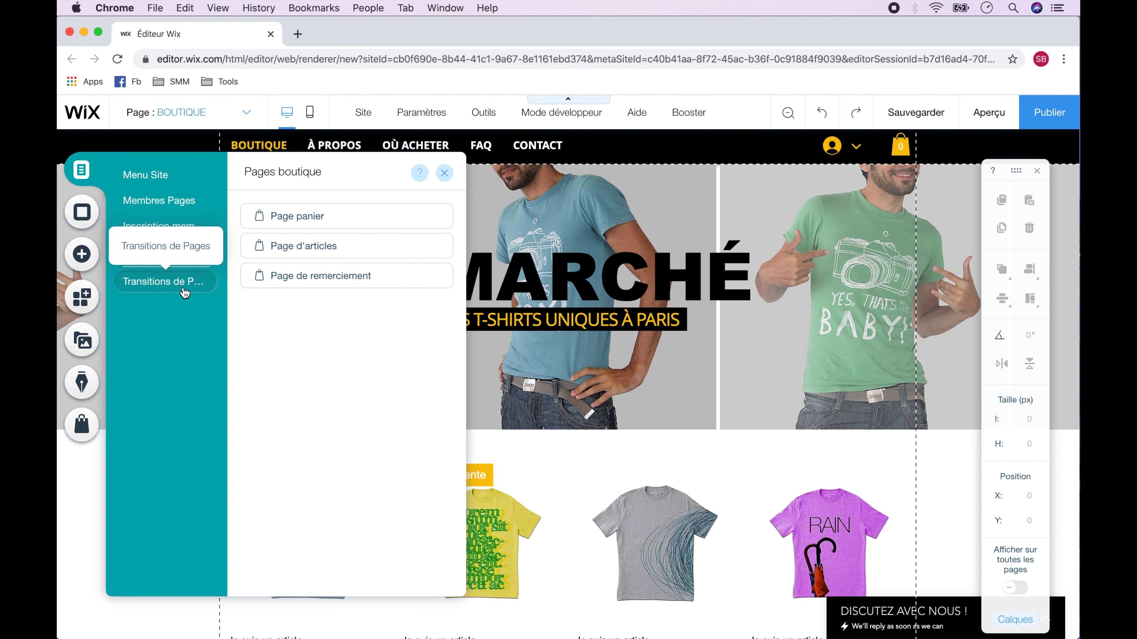
Look through the editor's page background, add-element, Wix App Market, media, blog and store options, then close them.
{"action": "left_click", "coordinate": [82, 217]}
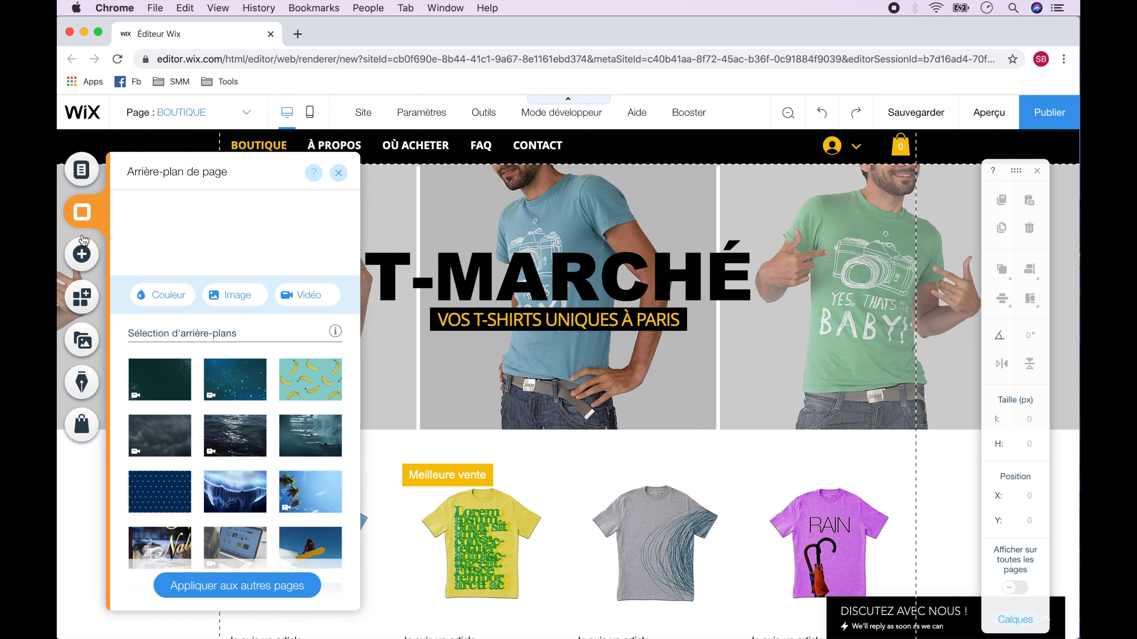
{"action": "left_click", "coordinate": [82, 254]}
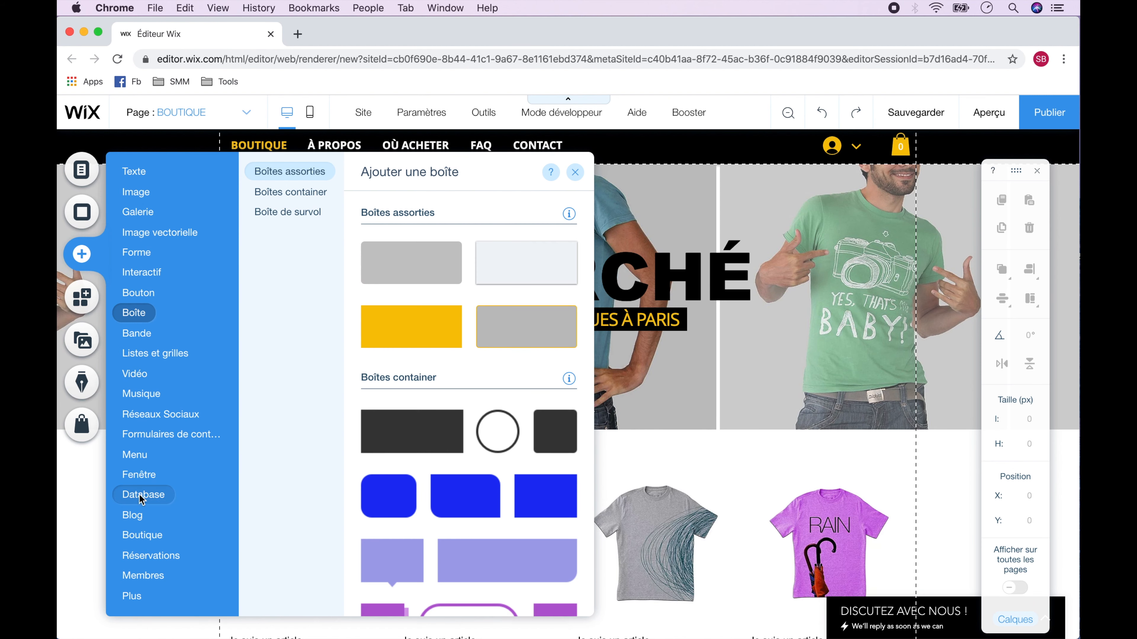
{"action": "mouse_move", "coordinate": [141, 560]}
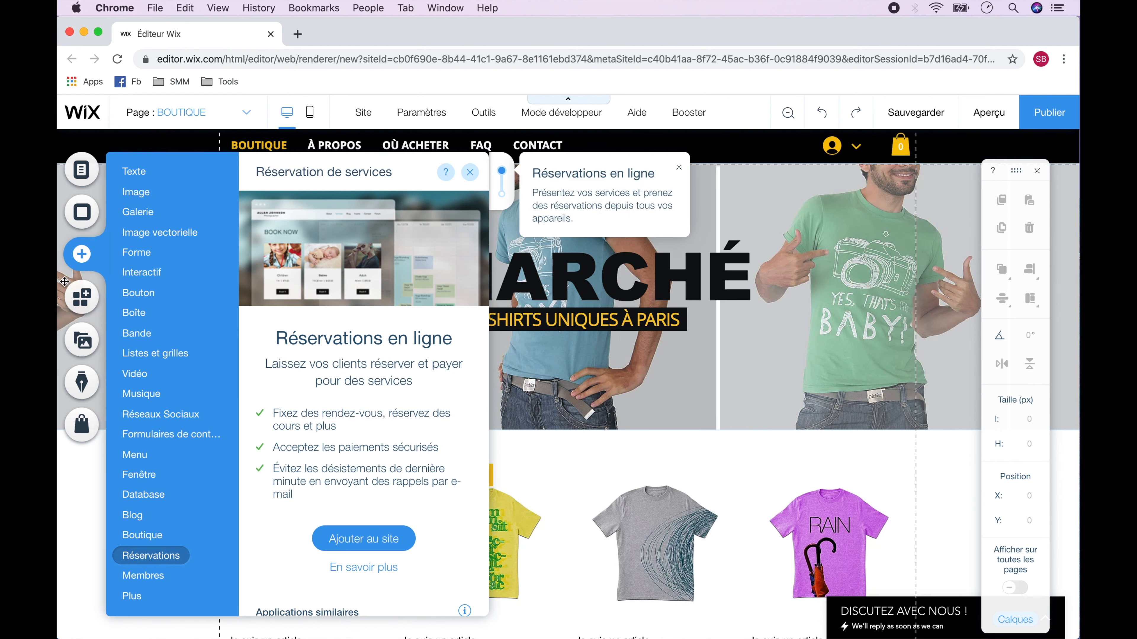
{"action": "left_click", "coordinate": [82, 296]}
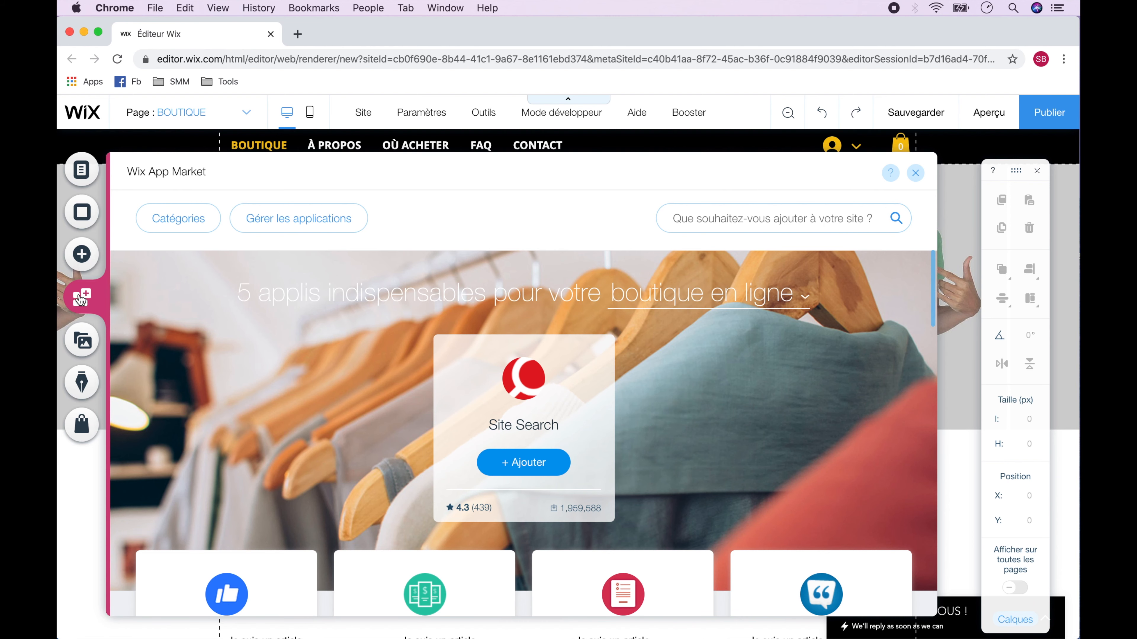
{"action": "left_click", "coordinate": [83, 342]}
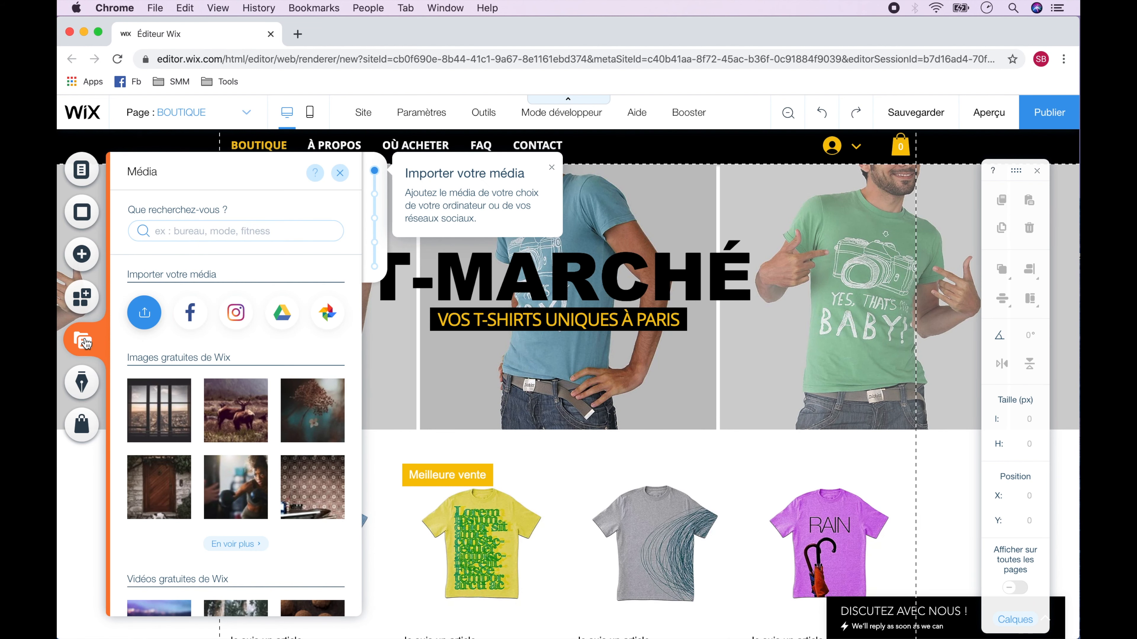
{"action": "left_click", "coordinate": [87, 389]}
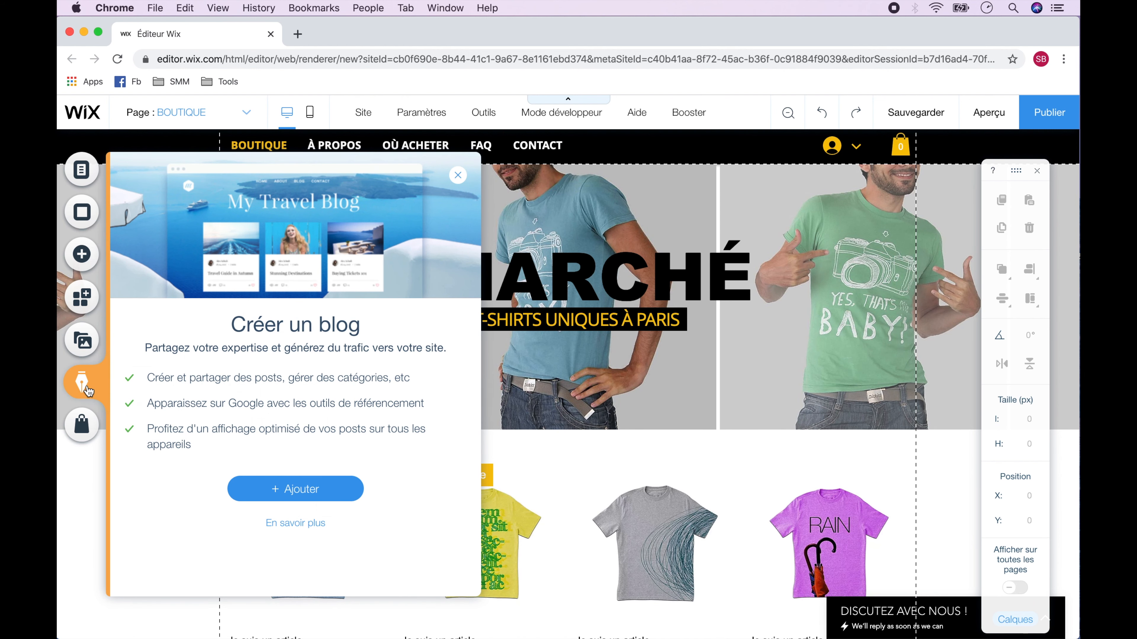
{"action": "left_click", "coordinate": [87, 423]}
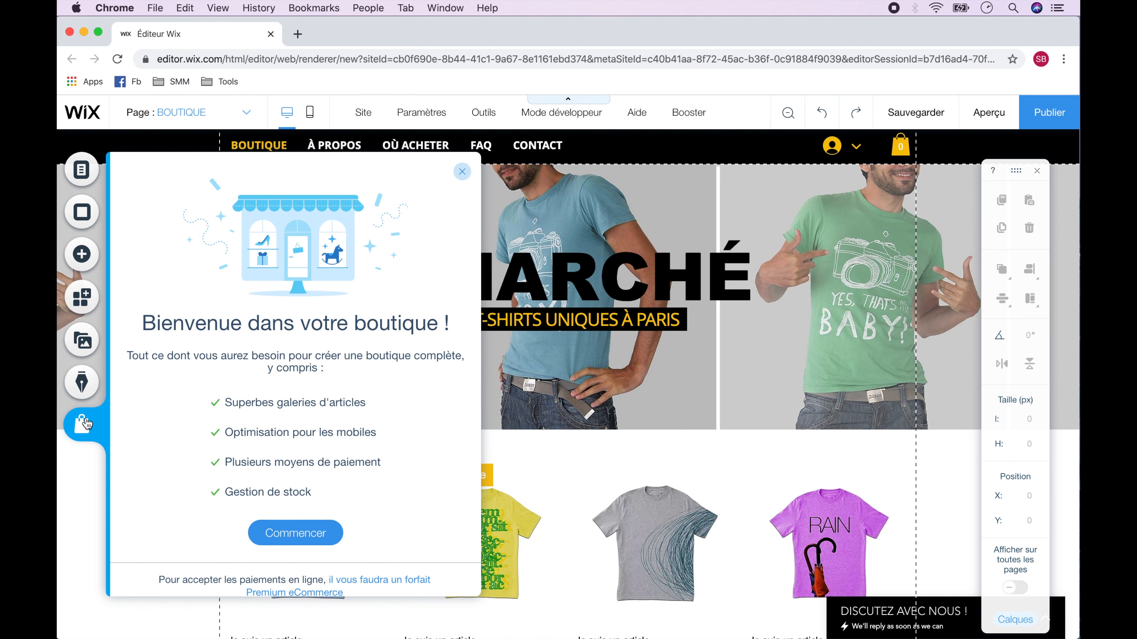
{"action": "left_click", "coordinate": [462, 171]}
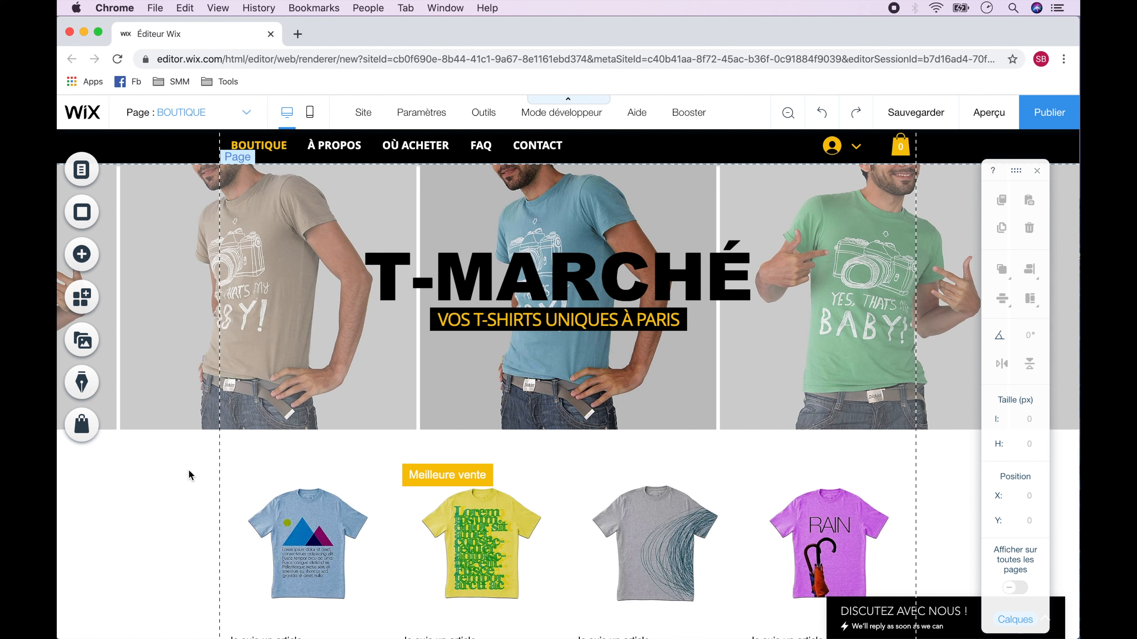
Save the site under the free Wix.com domain with the address ending boutique-en-ligne, and stop the saved-site message from showing again.
{"action": "left_click", "coordinate": [917, 113]}
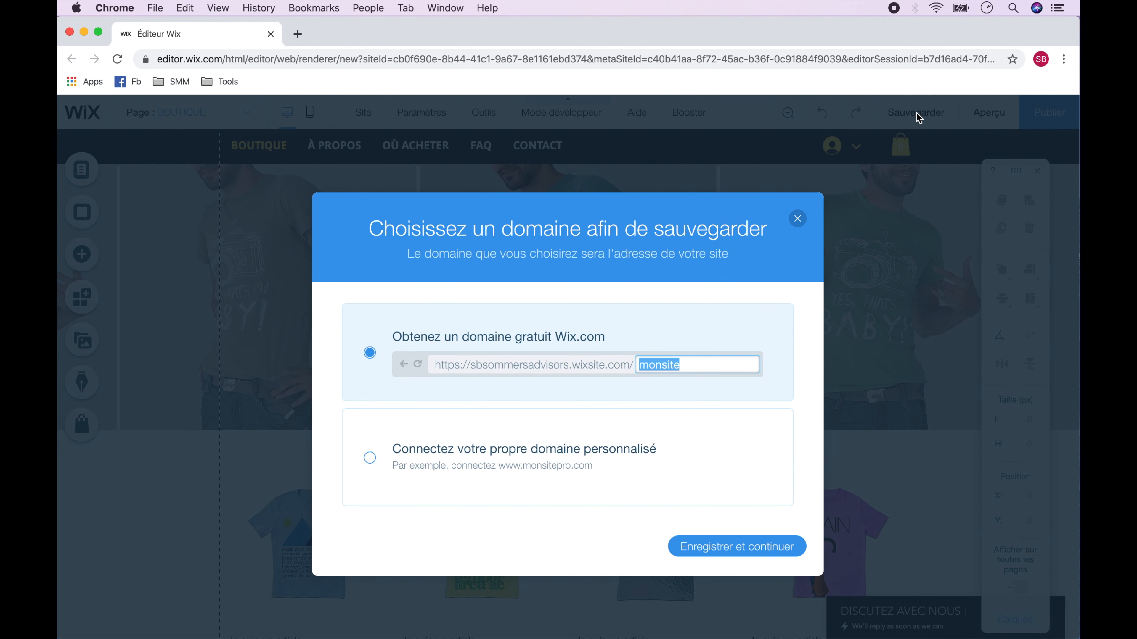
{"action": "type", "text": "boutique-en-ligne"}
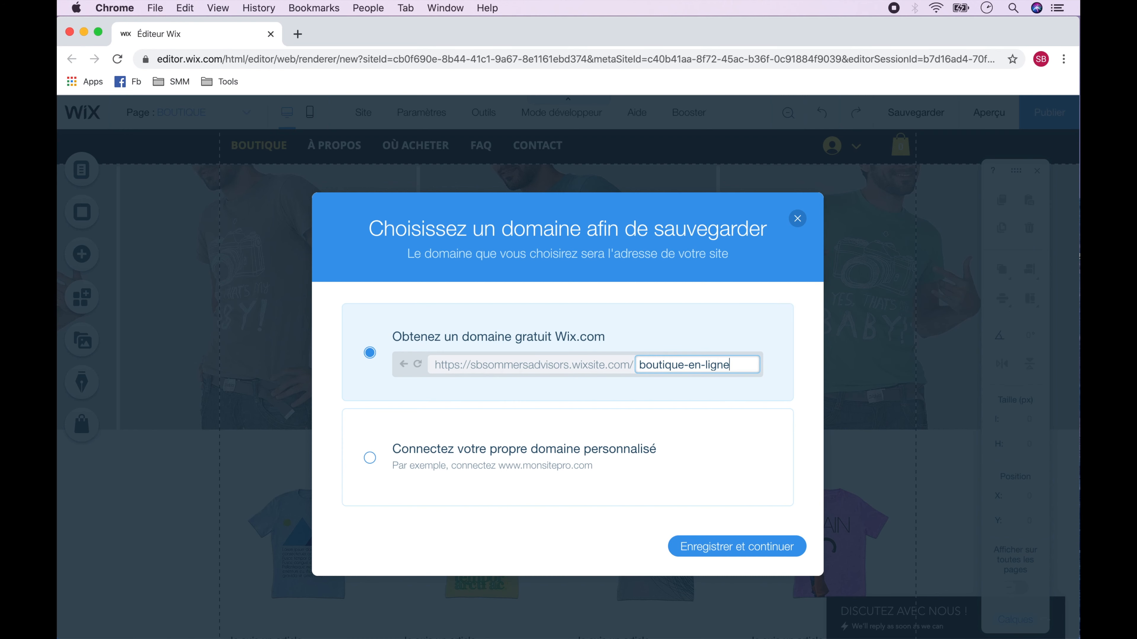
{"action": "left_click", "coordinate": [741, 545]}
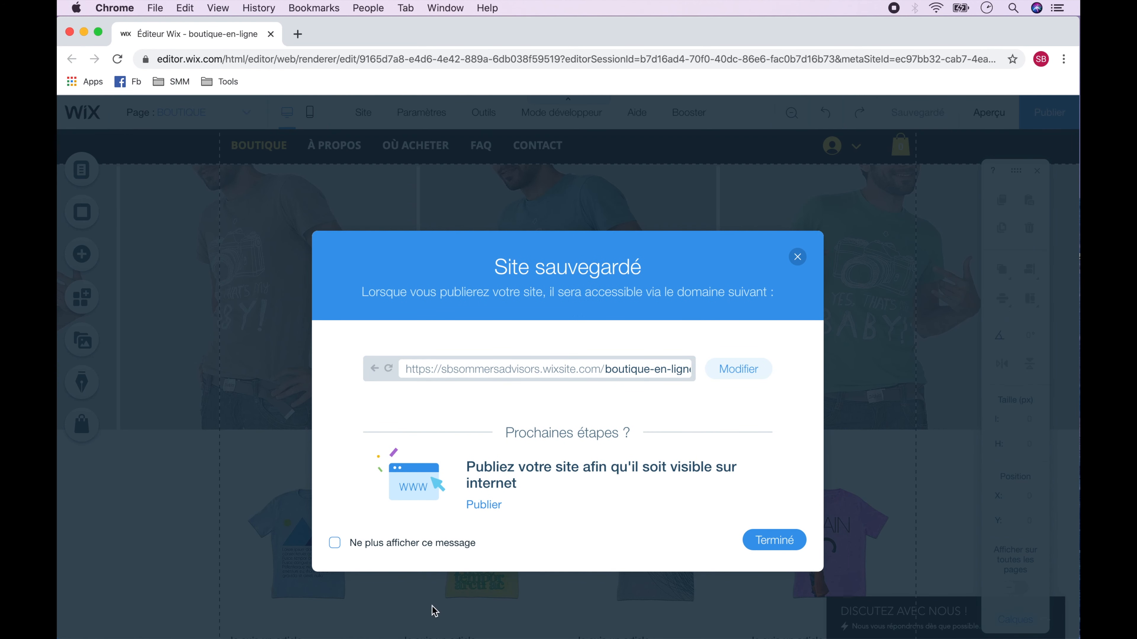
{"action": "left_click", "coordinate": [334, 543]}
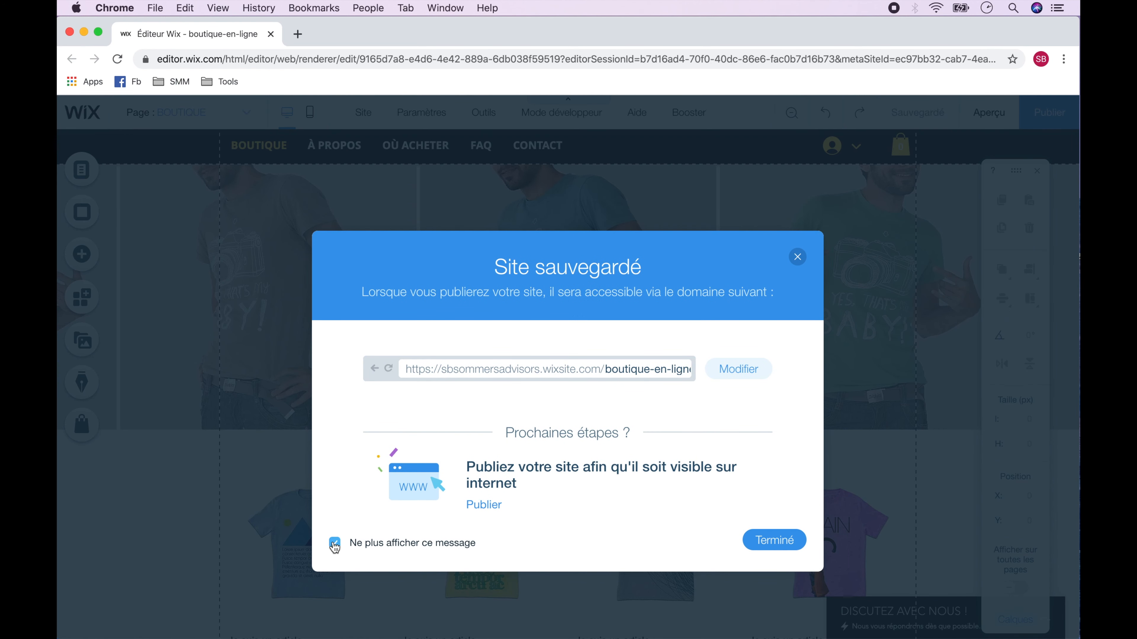
{"action": "left_click", "coordinate": [773, 541]}
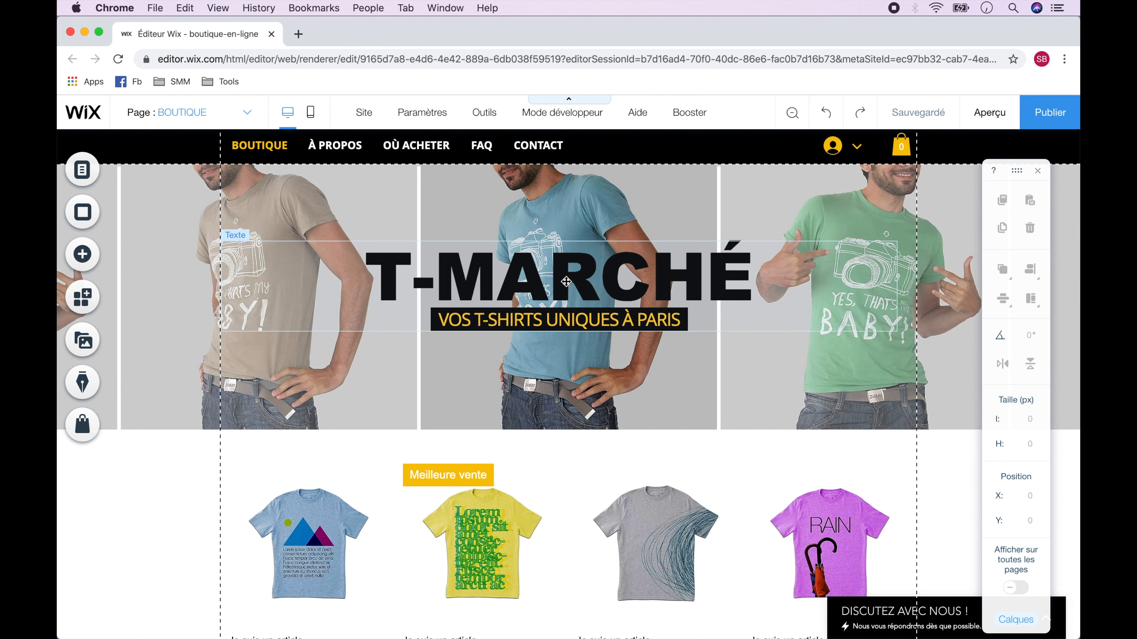
Replace the T-MARCHÉ header title with BOUTIQUE WIX.
{"action": "double_click", "coordinate": [566, 281]}
{"action": "left_click_drag", "start_coordinate": [753, 275], "coordinate": [456, 274]}
{"action": "type", "text": "BOUTIQUE WIX"}
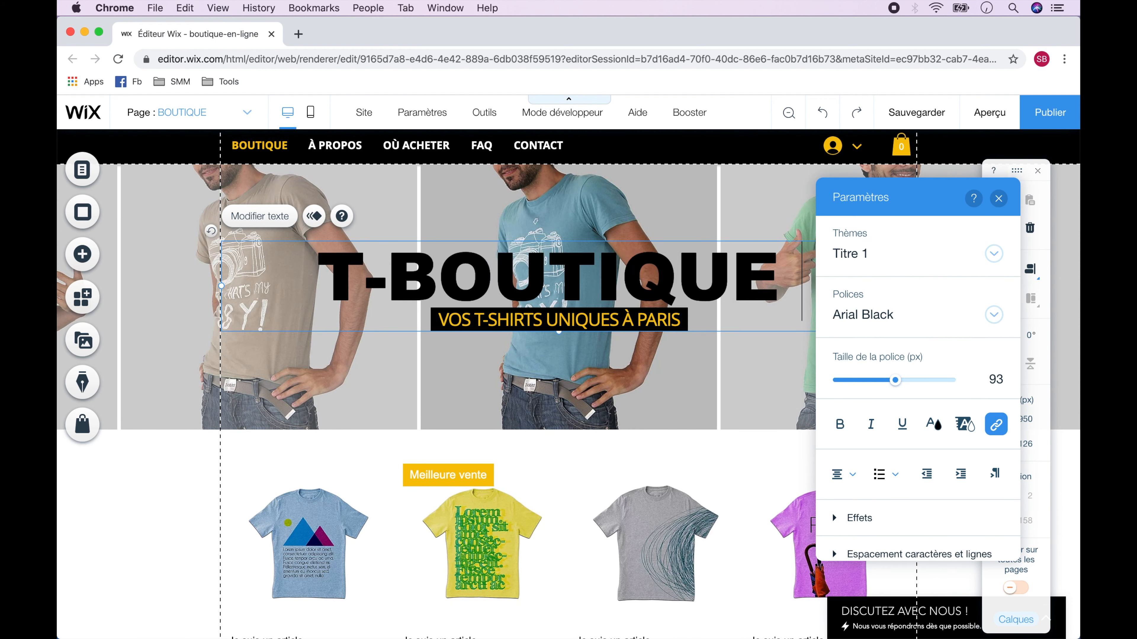
{"action": "left_click", "coordinate": [314, 275]}
{"action": "key", "text": "BackSpace"}
{"action": "key", "text": "BackSpace"}
Replace the header subtitle with FOULARDS ET CHAPEAUX and leave text editing.
{"action": "double_click", "coordinate": [657, 320]}
{"action": "key", "text": "BackSpace"}
{"action": "key", "text": "BackSpace"}
{"action": "key", "text": "BackSpace"}
{"action": "key", "text": "BackSpace"}
{"action": "key", "text": "BackSpace"}
{"action": "key", "text": "BackSpace"}
{"action": "key", "text": "BackSpace"}
{"action": "key", "text": "BackSpace"}
{"action": "key", "text": "BackSpace"}
{"action": "key", "text": "BackSpace"}
{"action": "key", "text": "BackSpace"}
{"action": "key", "text": "BackSpace"}
{"action": "key", "text": "BackSpace"}
{"action": "key", "text": "BackSpace"}
{"action": "key", "text": "BackSpace"}
{"action": "key", "text": "BackSpace"}
{"action": "key", "text": "BackSpace"}
{"action": "key", "text": "BackSpace"}
{"action": "key", "text": "BackSpace"}
{"action": "key", "text": "BackSpace"}
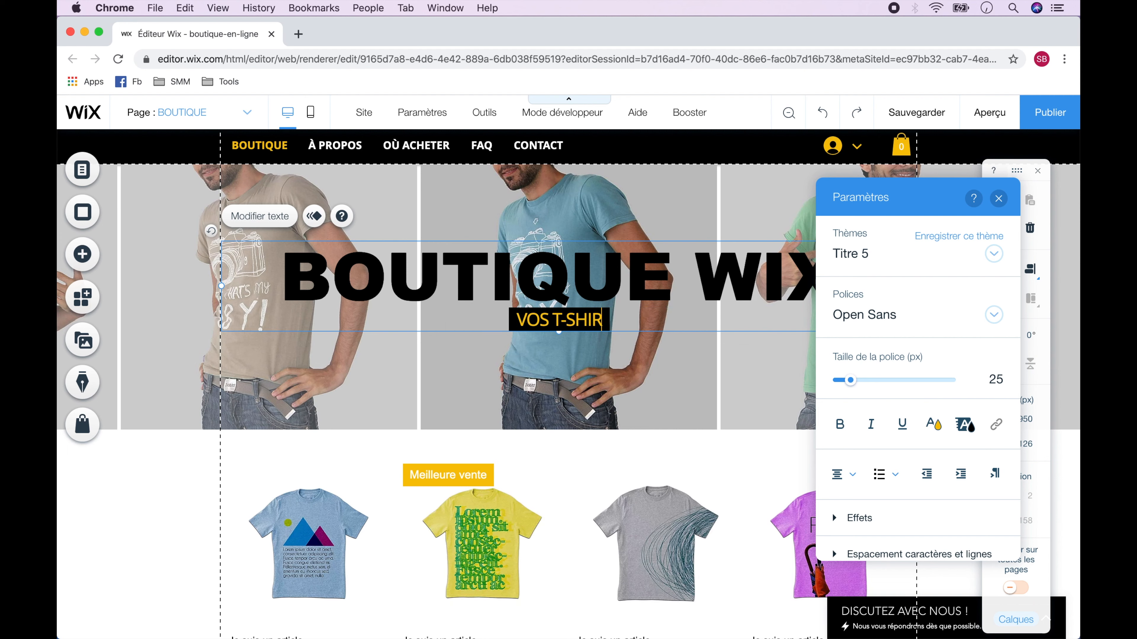
{"action": "type", "text": "FOULARDS ET CHAPEAUX"}
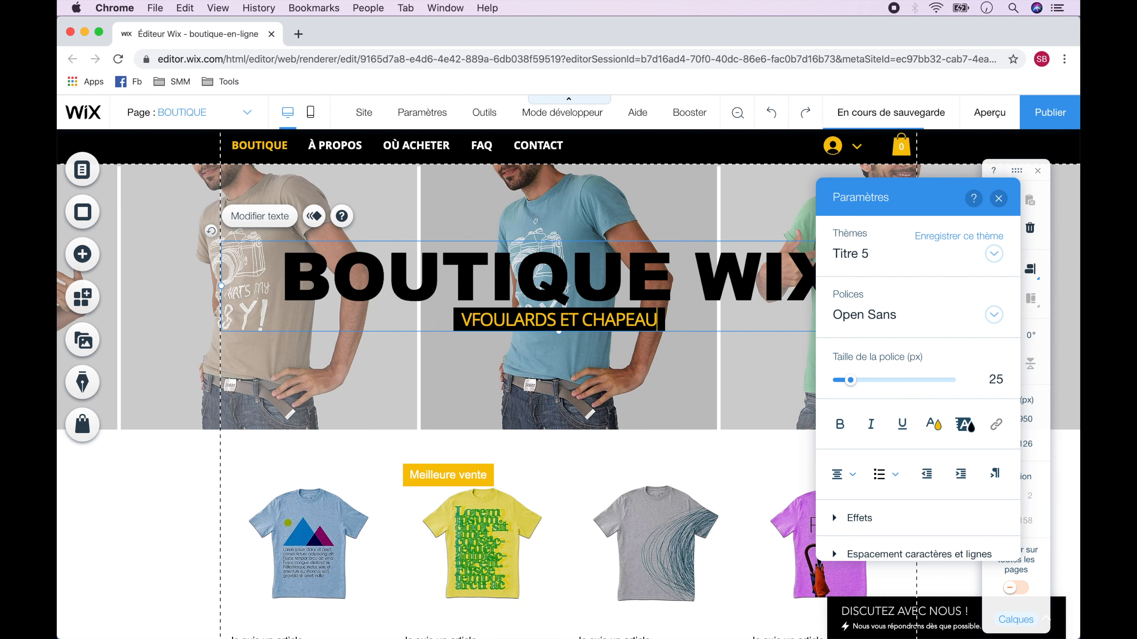
{"action": "left_click", "coordinate": [466, 317]}
{"action": "key", "text": "BackSpace"}
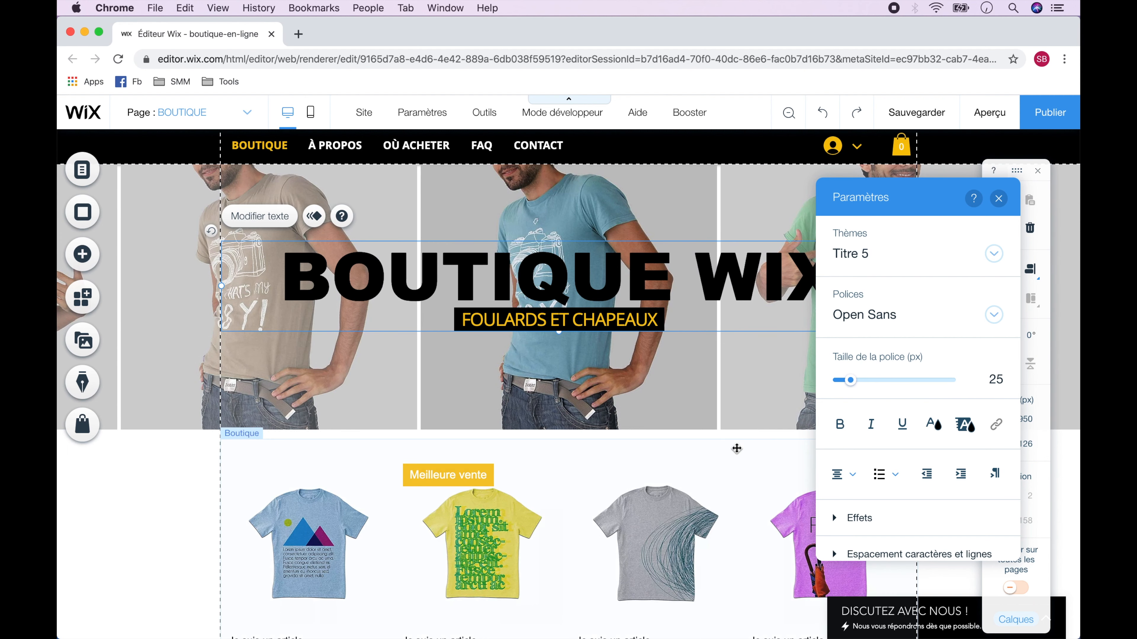
{"action": "left_click", "coordinate": [736, 448]}
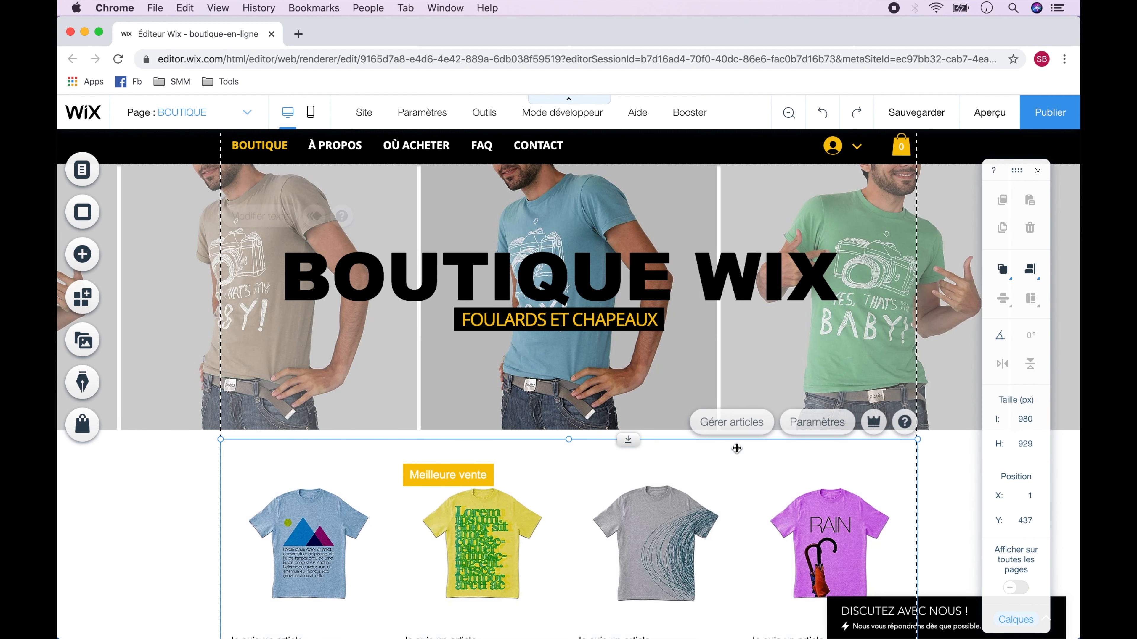
{"action": "left_click", "coordinate": [944, 459]}
Open the header image gallery for organizing and delete its three T-shirt photos.
{"action": "left_click", "coordinate": [736, 368]}
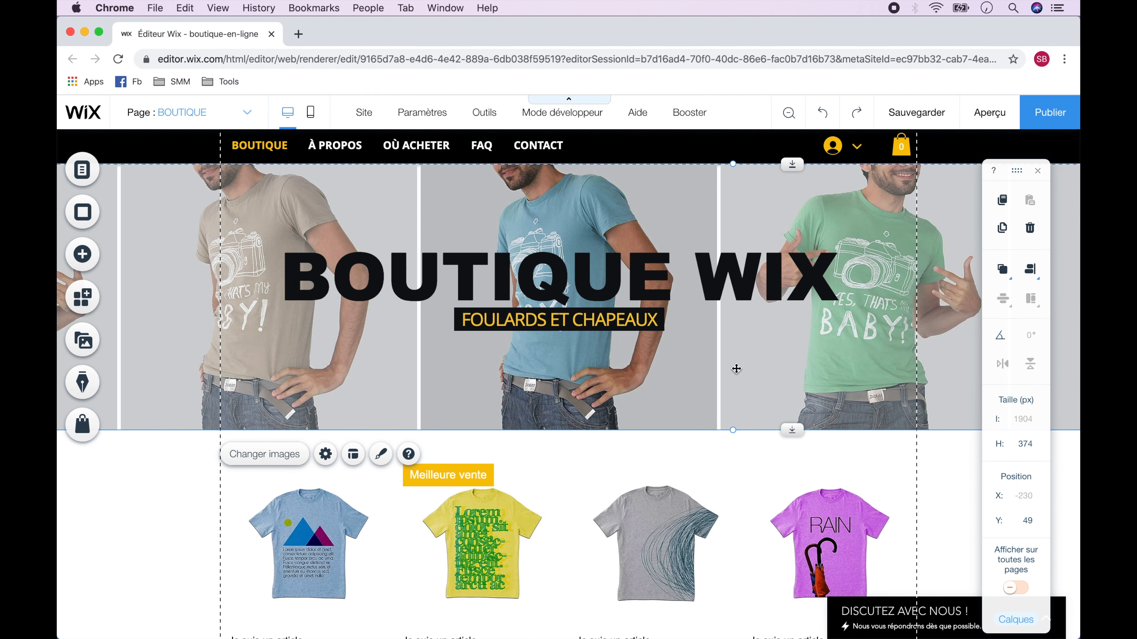
{"action": "double_click", "coordinate": [736, 368]}
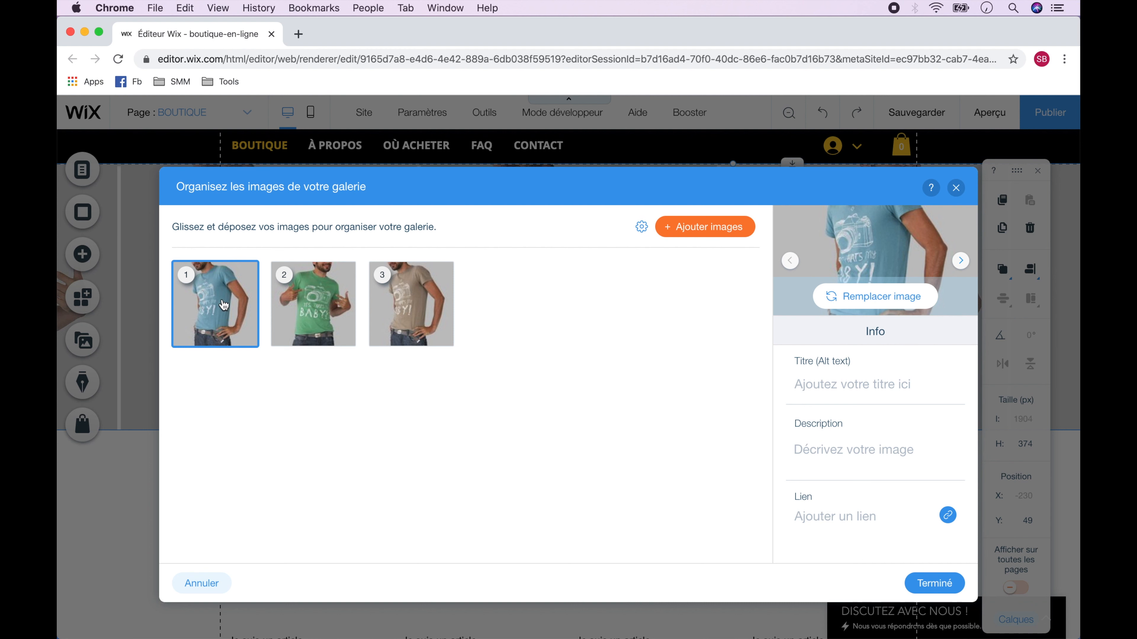
{"action": "mouse_move", "coordinate": [221, 306]}
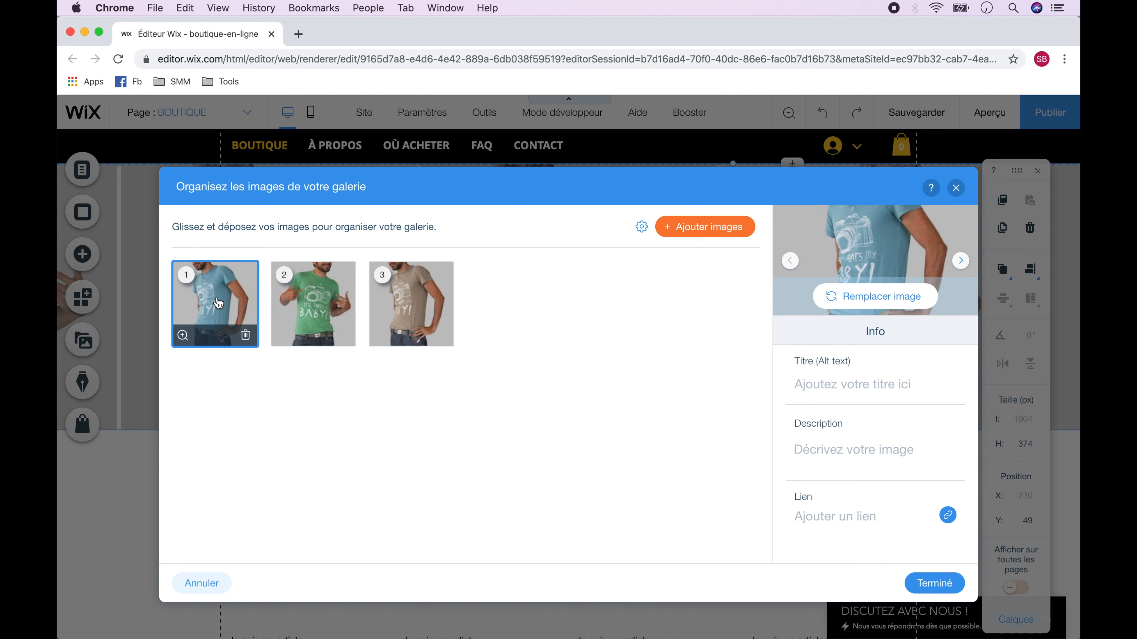
{"action": "left_click", "coordinate": [246, 335]}
{"action": "left_click", "coordinate": [246, 335]}
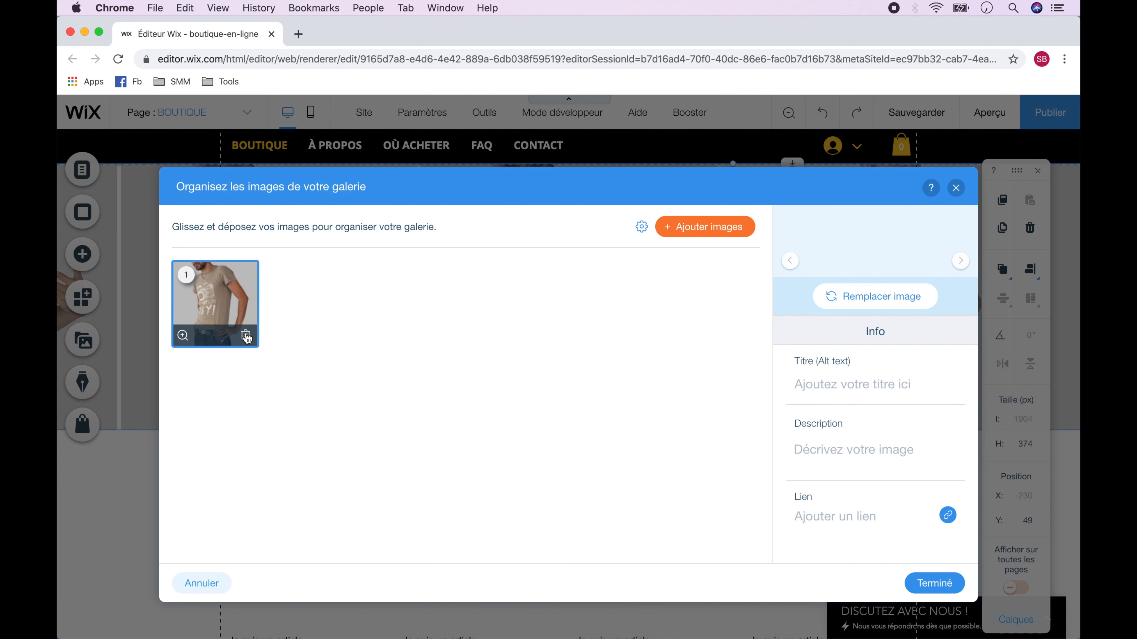
{"action": "left_click", "coordinate": [246, 335]}
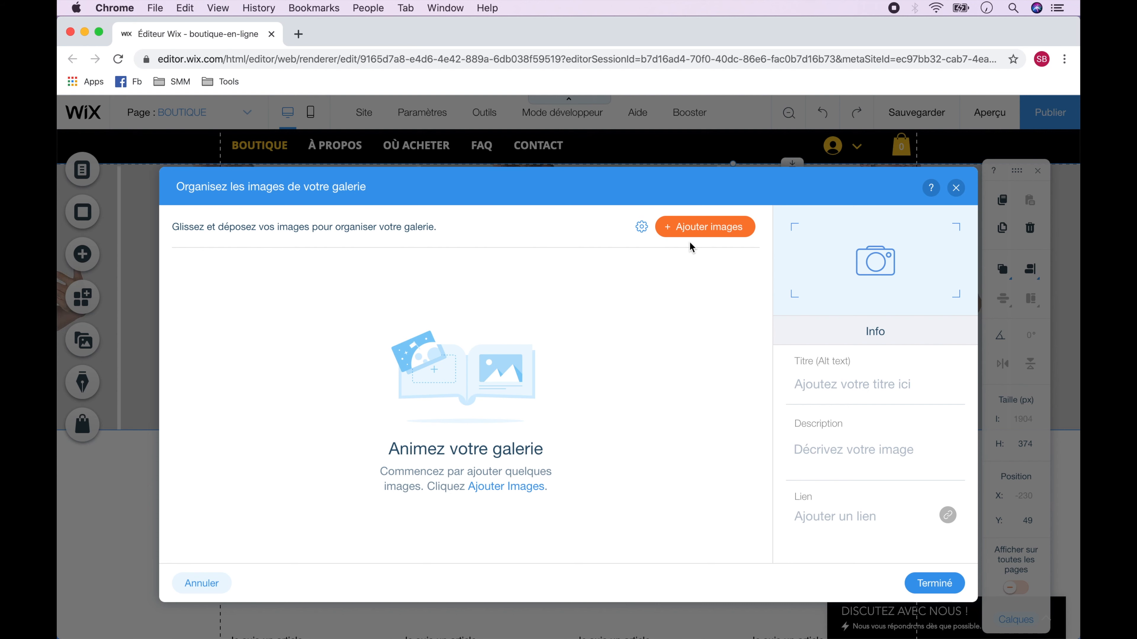
Start adding gallery images and create a new folder named Accueil in the site files.
{"action": "left_click", "coordinate": [704, 229]}
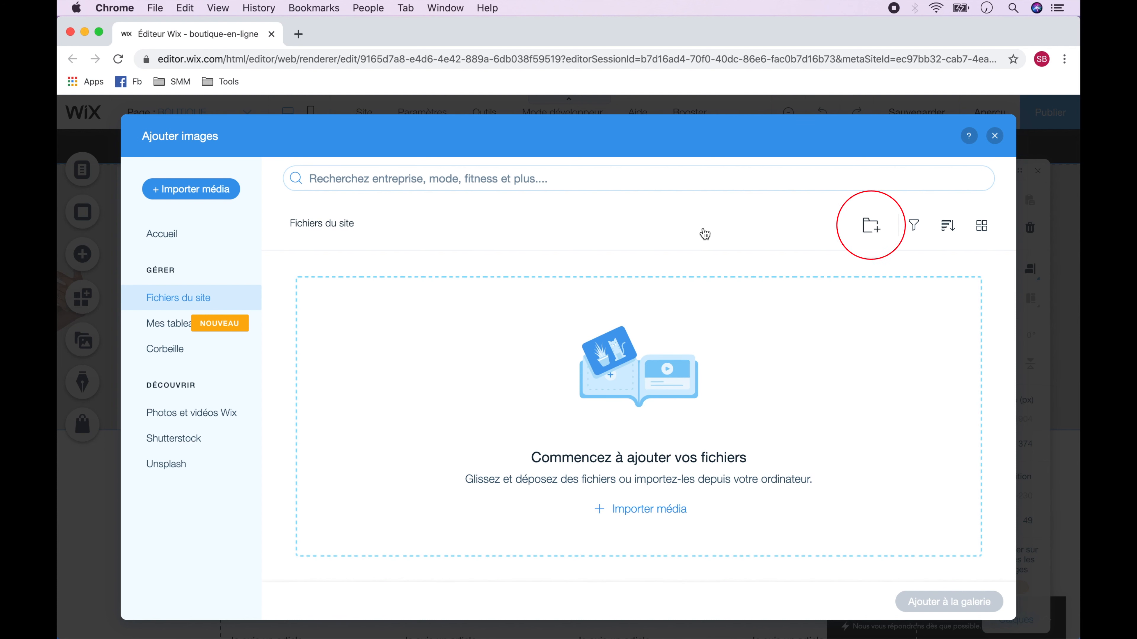
{"action": "left_click", "coordinate": [869, 229]}
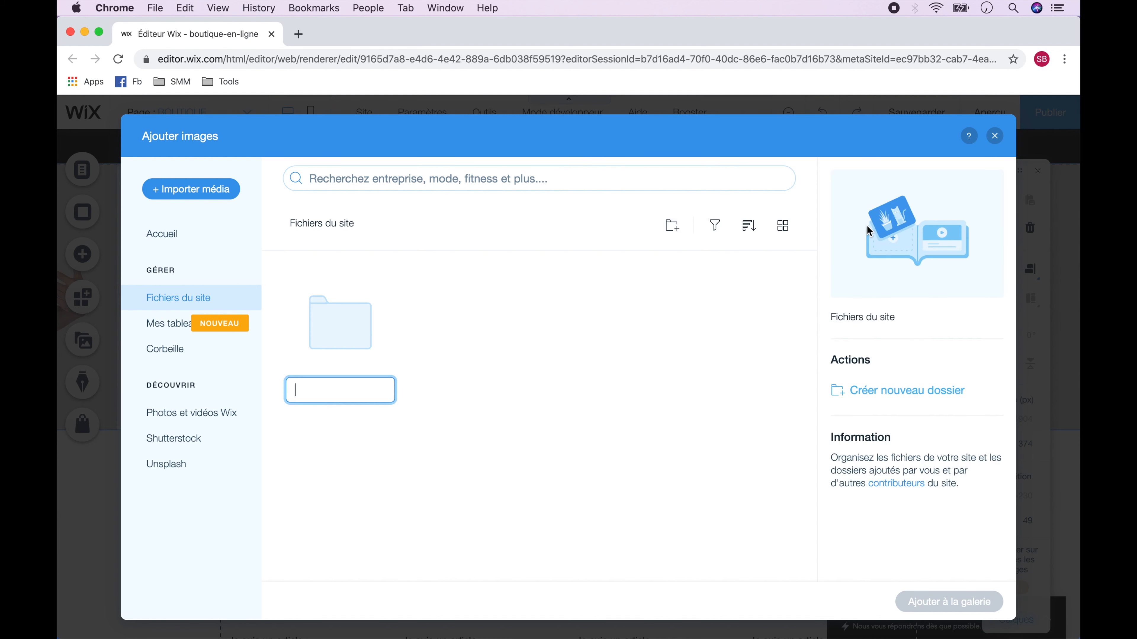
{"action": "type", "text": "Accueil"}
{"action": "key", "text": "Return"}
Upload fashion-2309519_1280.jpg from the computer into the Accueil folder, add it to the header gallery and finish the gallery edit.
{"action": "left_click", "coordinate": [362, 331]}
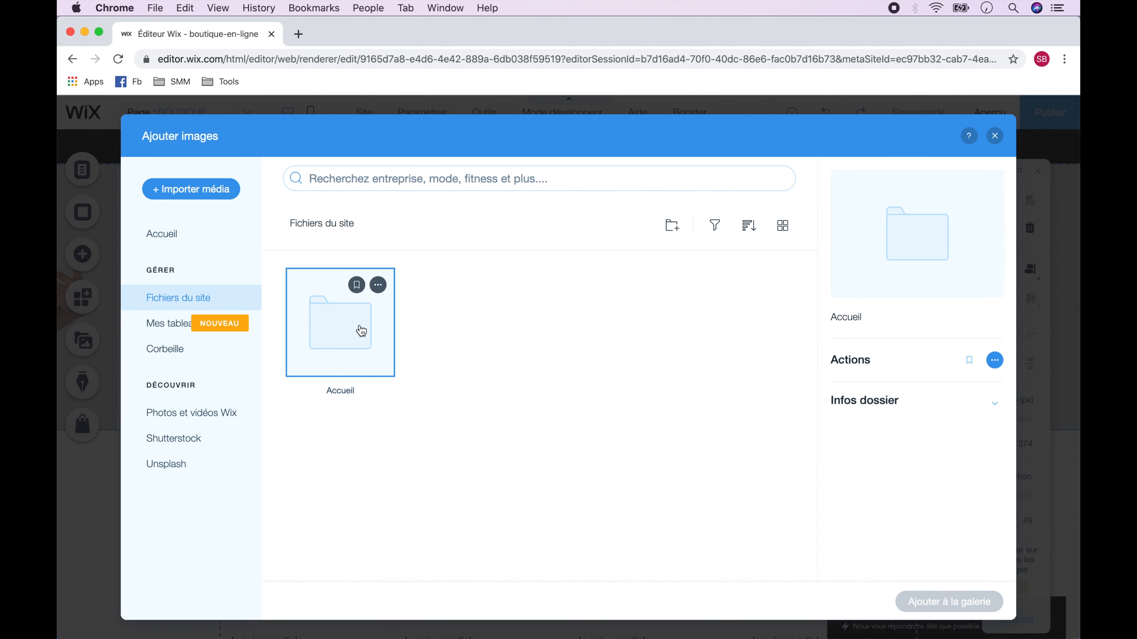
{"action": "double_click", "coordinate": [362, 332]}
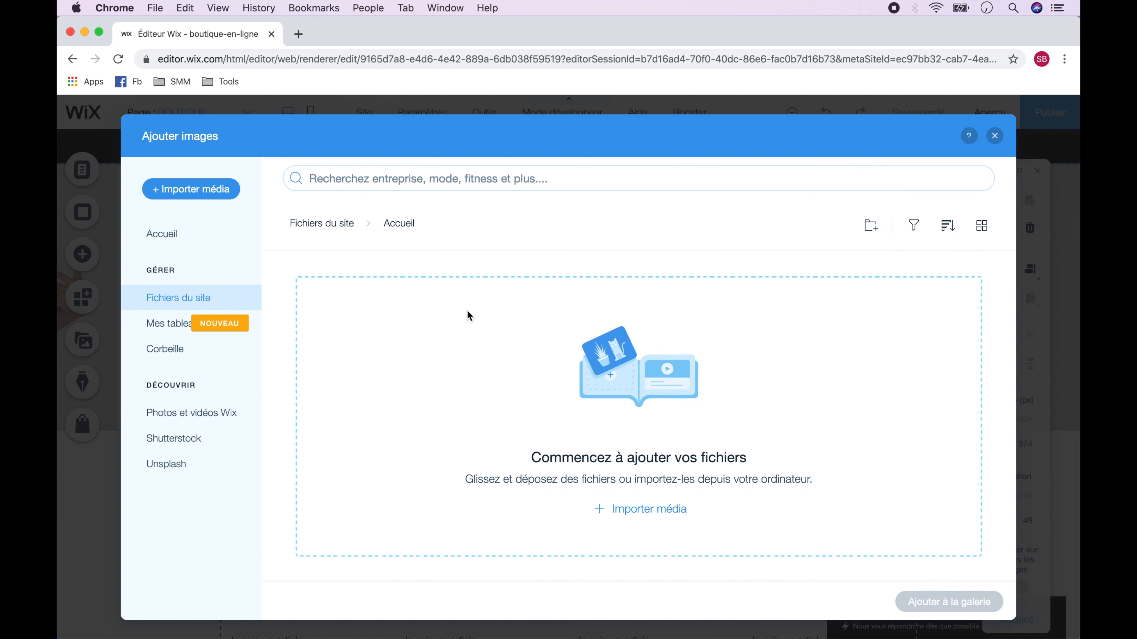
{"action": "left_click", "coordinate": [643, 512]}
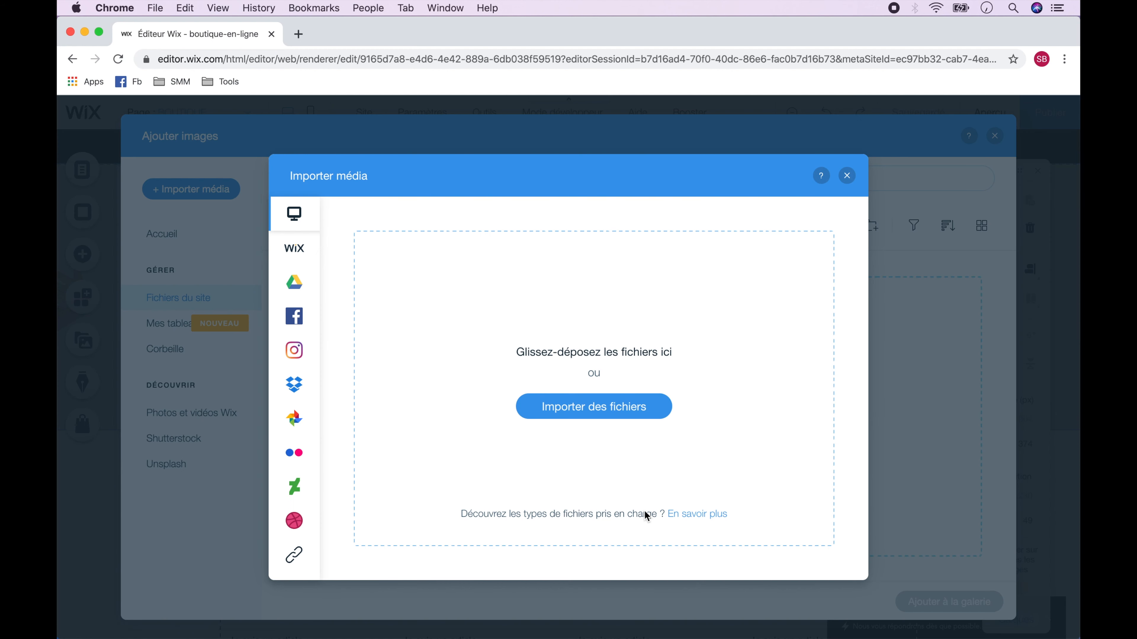
{"action": "left_click", "coordinate": [597, 414]}
{"action": "left_click", "coordinate": [817, 372]}
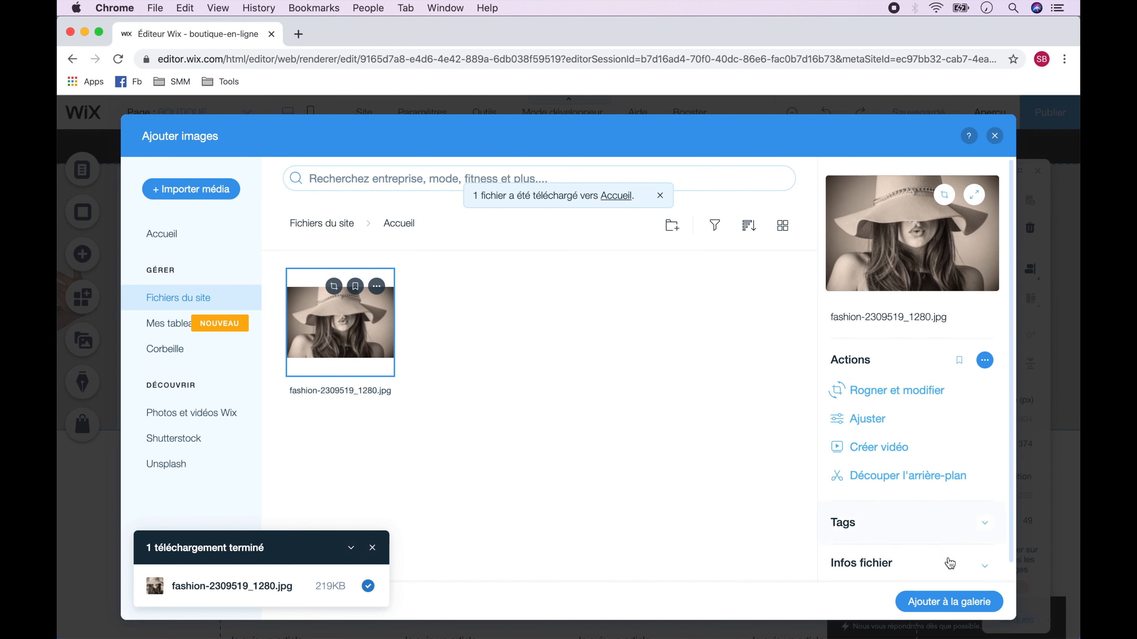
{"action": "left_click", "coordinate": [950, 601]}
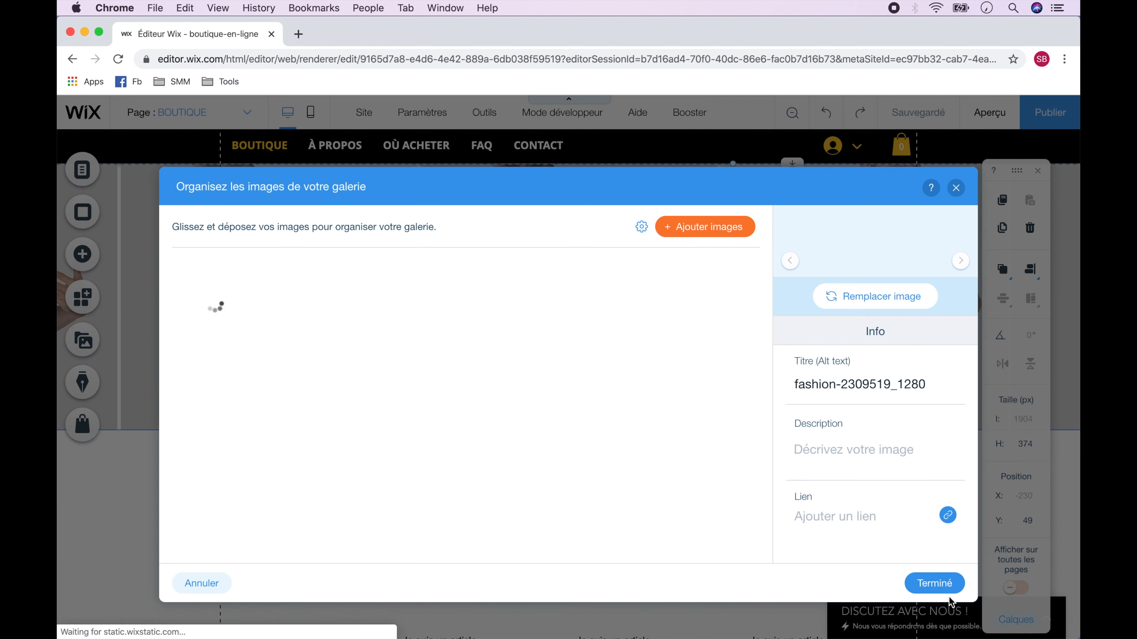
{"action": "left_click", "coordinate": [935, 583]}
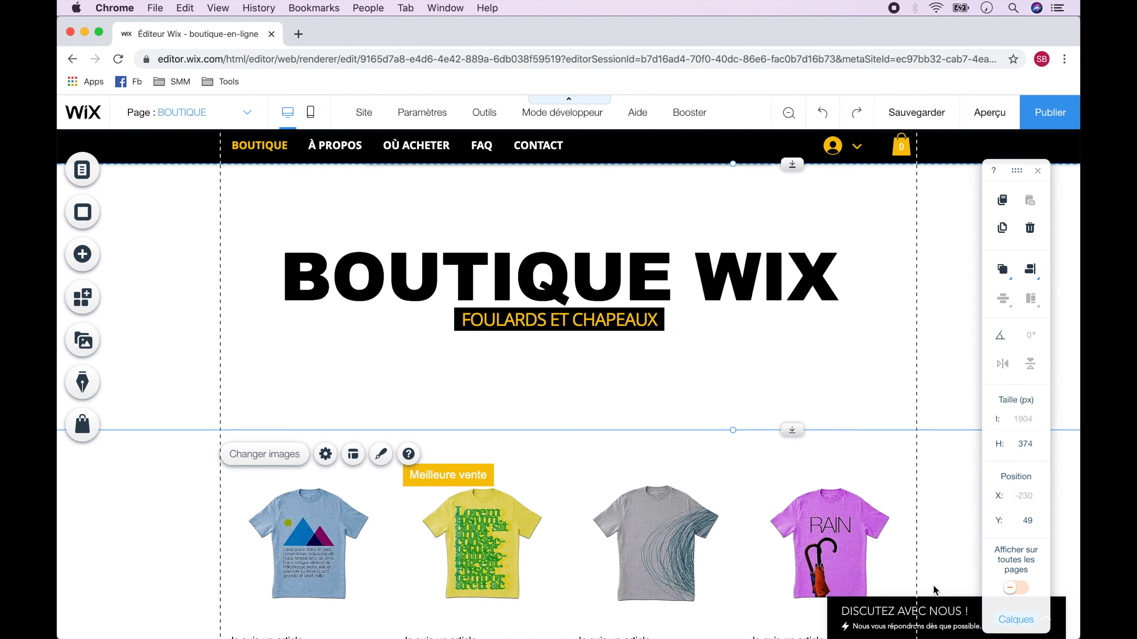
Open article management from the shop's product grid and delete all existing T-shirt articles.
{"action": "scroll", "coordinate": [933, 590], "scroll_direction": "down", "scroll_amount": 6}
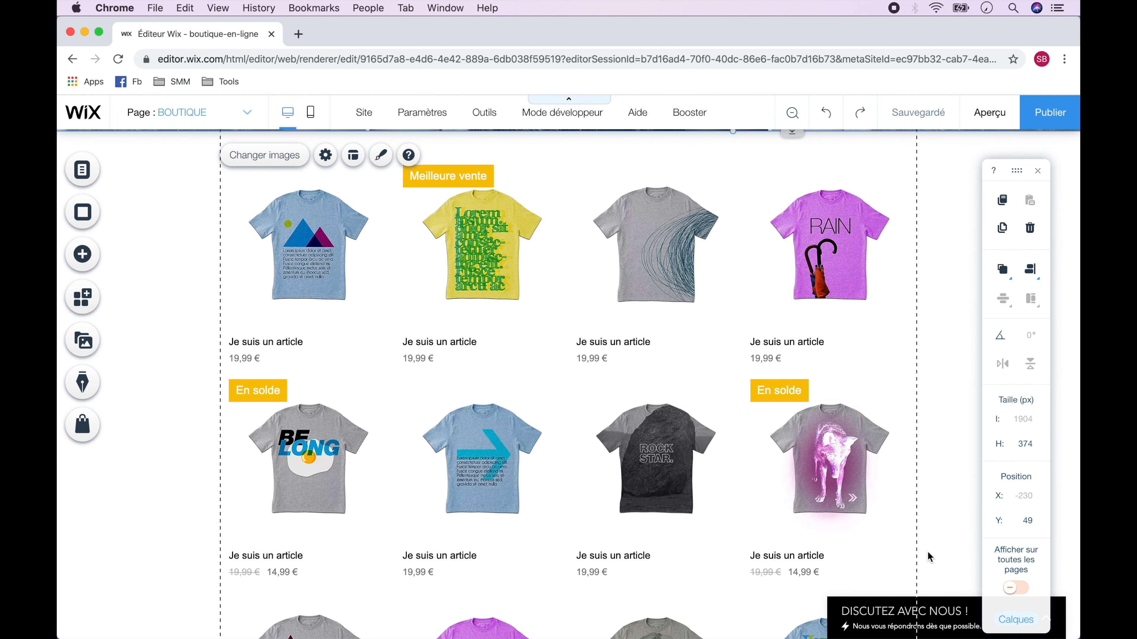
{"action": "left_click", "coordinate": [579, 309]}
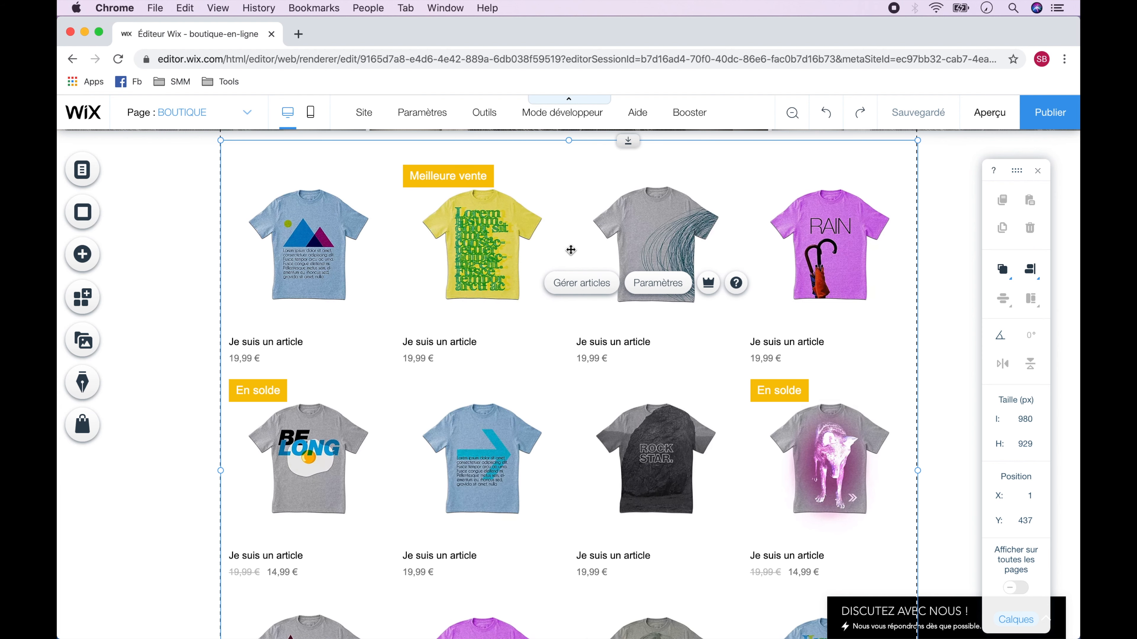
{"action": "left_click", "coordinate": [577, 285]}
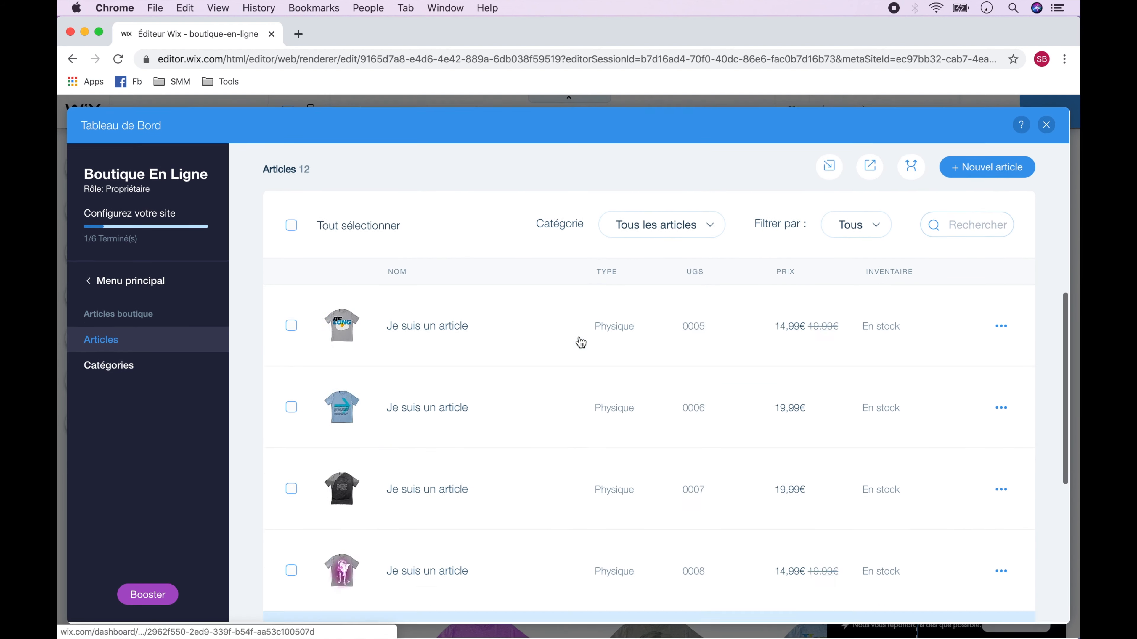
{"action": "left_click", "coordinate": [291, 263]}
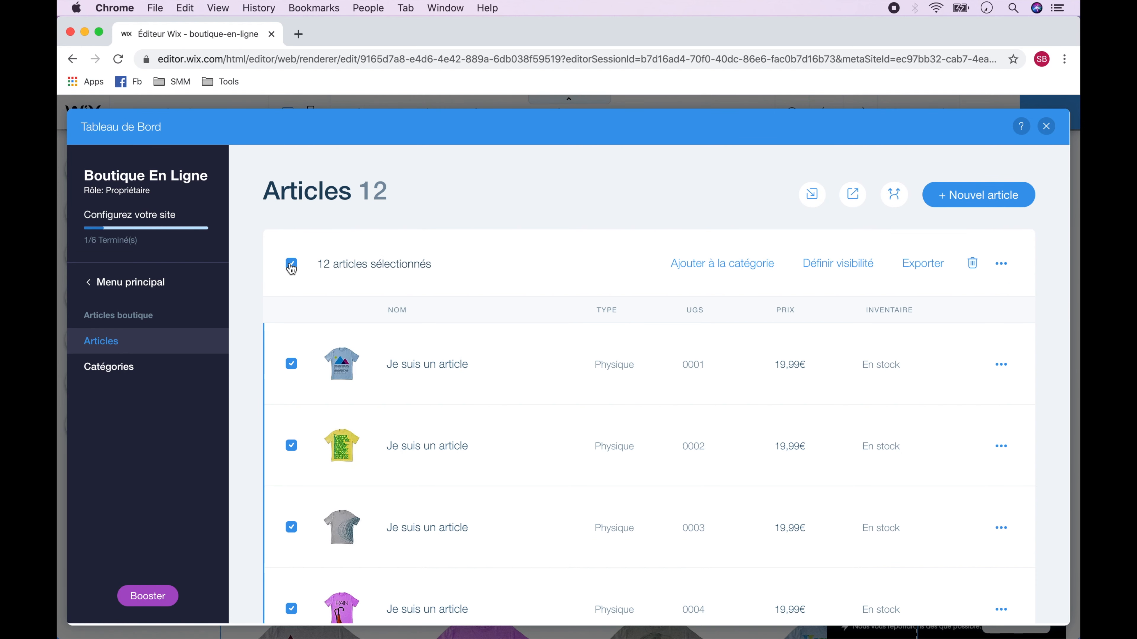
{"action": "left_click", "coordinate": [968, 267]}
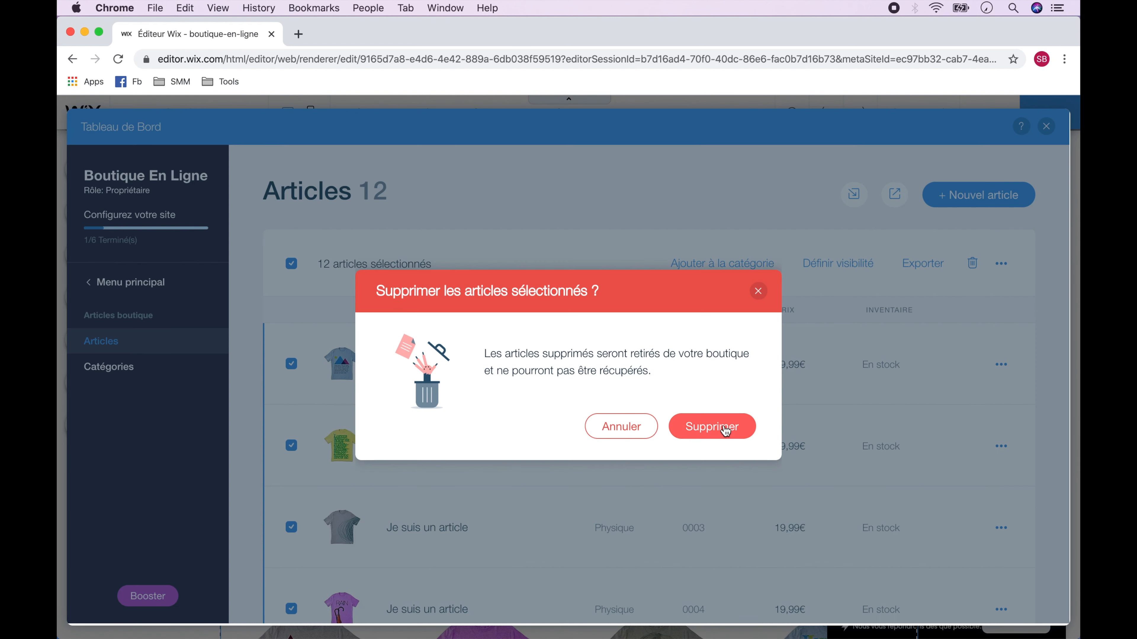
{"action": "left_click", "coordinate": [726, 428]}
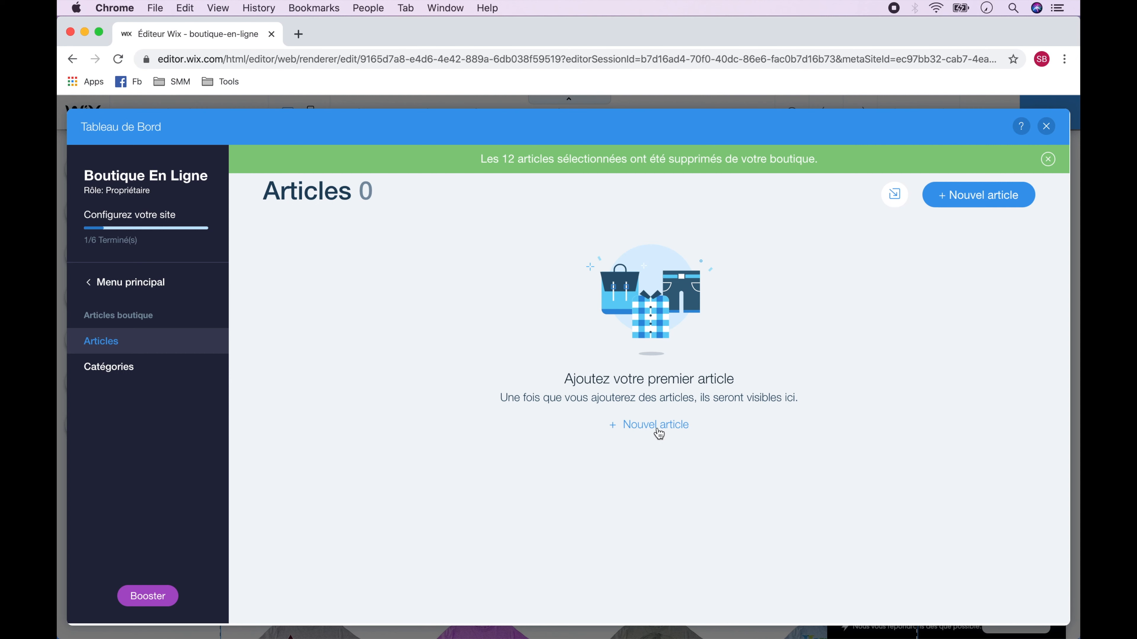
Create a new physical article and look through its form sections.
{"action": "left_click", "coordinate": [657, 428]}
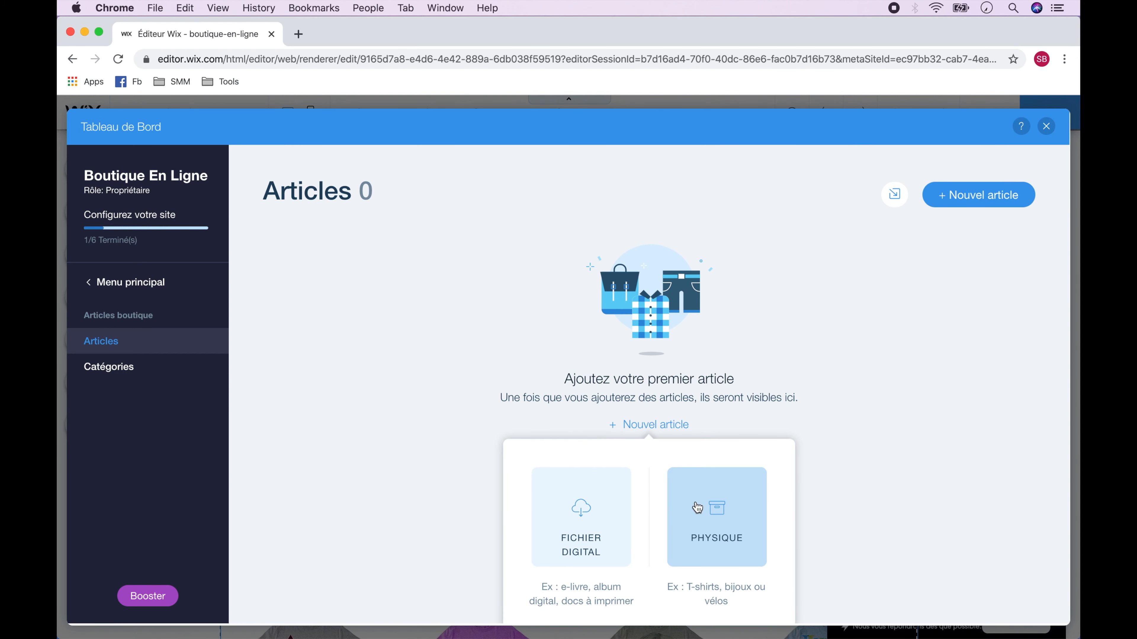
{"action": "left_click", "coordinate": [697, 508]}
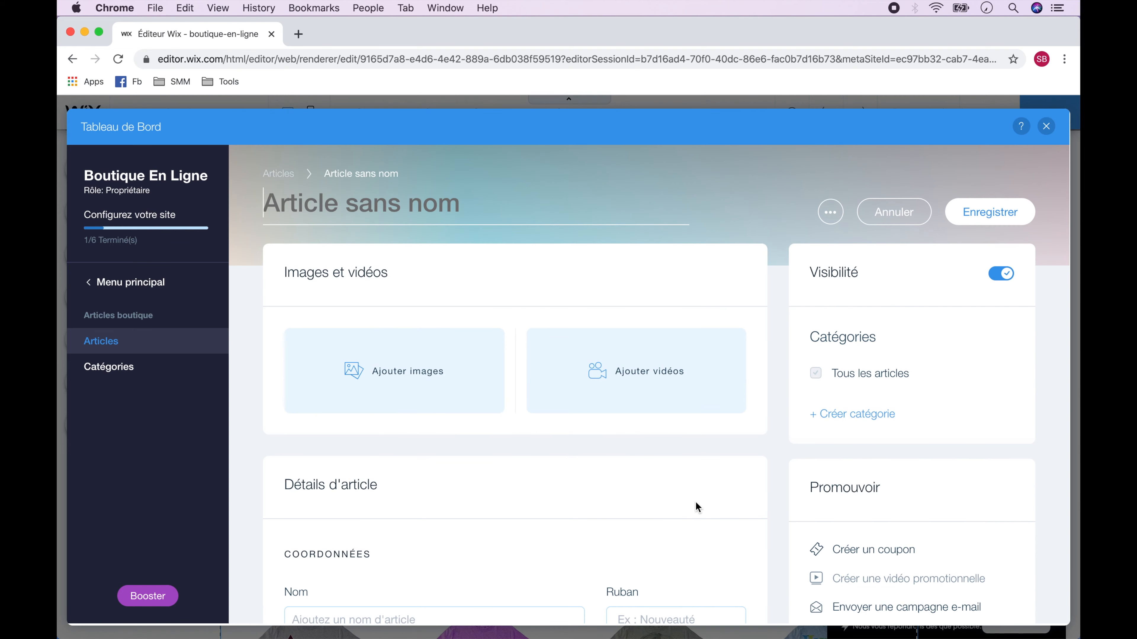
{"action": "scroll", "coordinate": [696, 506], "scroll_direction": "down", "scroll_amount": 5}
{"action": "scroll", "coordinate": [696, 502], "scroll_direction": "down", "scroll_amount": 10}
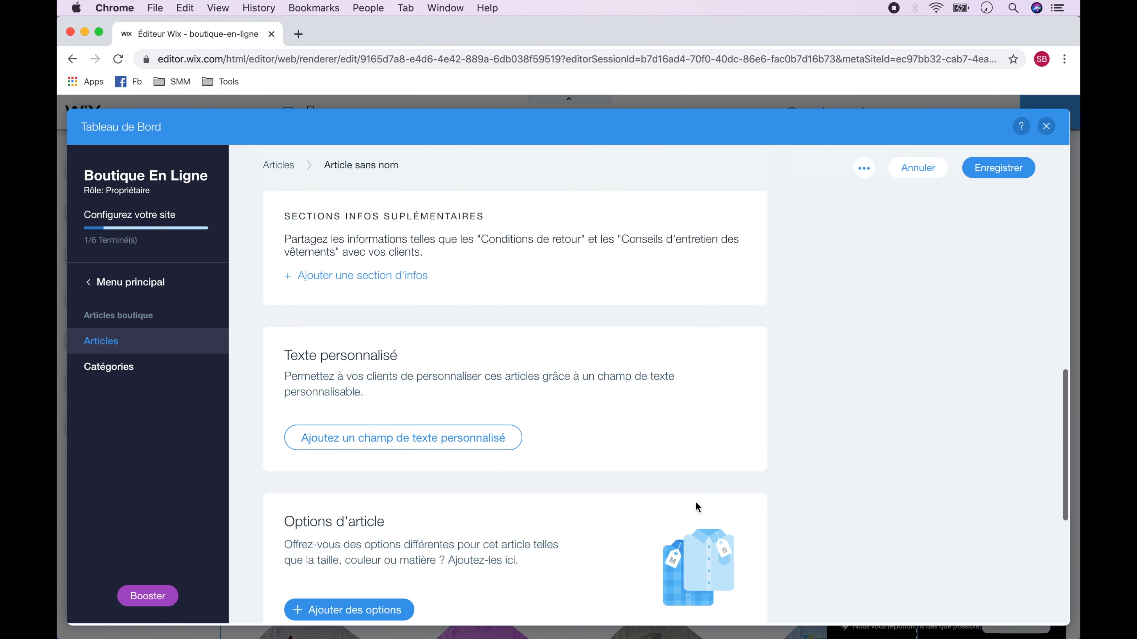
{"action": "scroll", "coordinate": [695, 502], "scroll_direction": "up", "scroll_amount": 12}
{"action": "scroll", "coordinate": [696, 502], "scroll_direction": "up", "scroll_amount": 4}
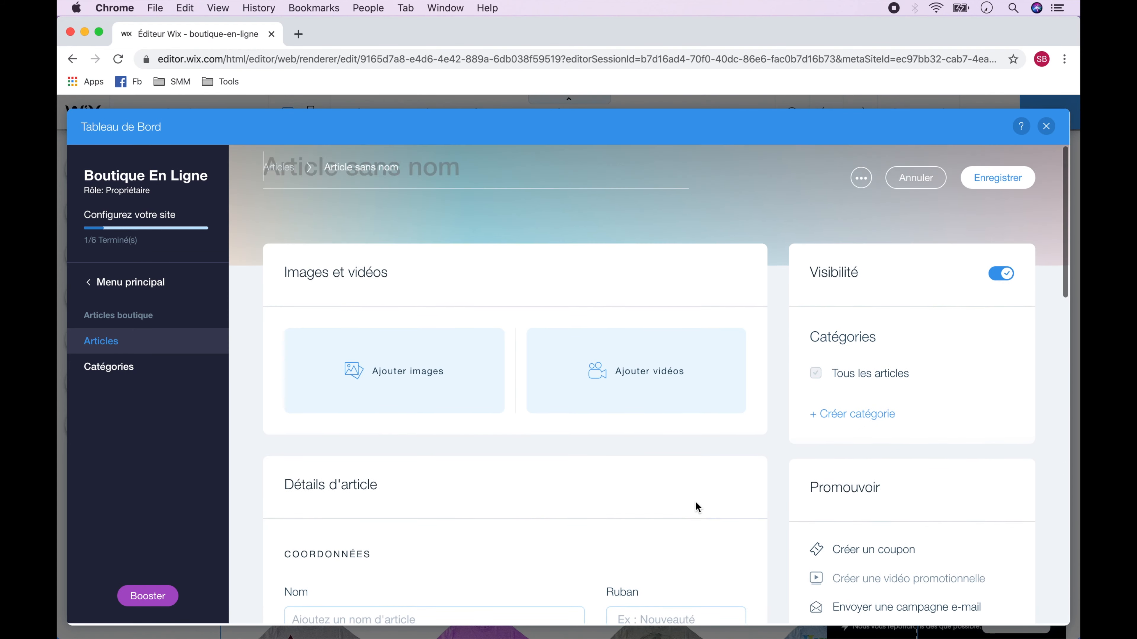
Start adding images to the article, create a folder named Articles in the site files and open it.
{"action": "left_click", "coordinate": [393, 376]}
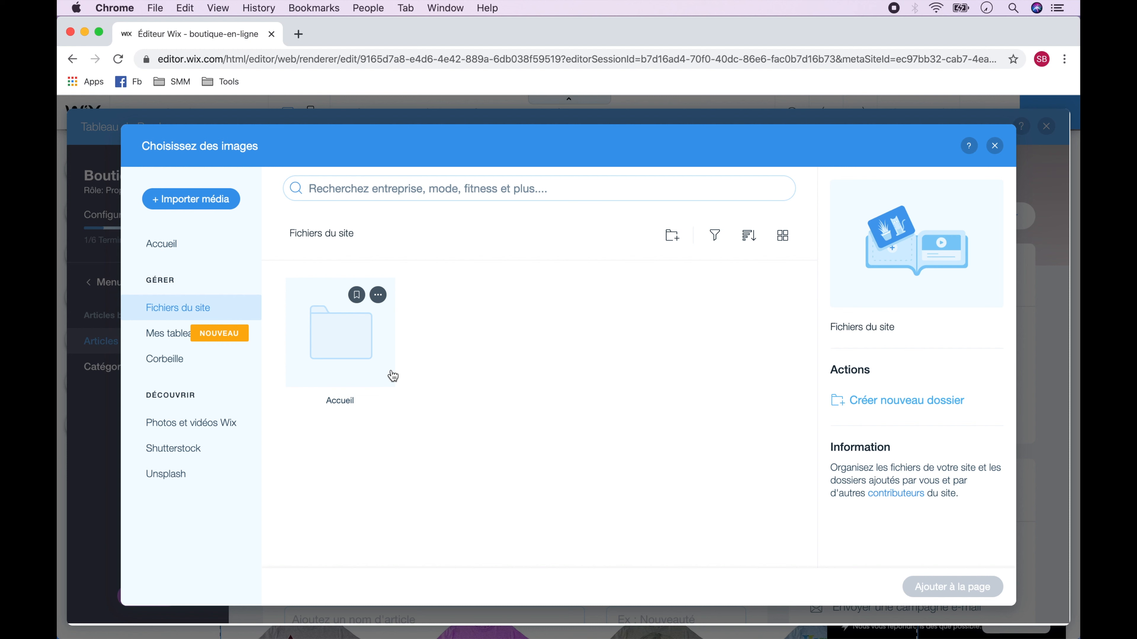
{"action": "left_click", "coordinate": [674, 236]}
{"action": "type", "text": "Articles"}
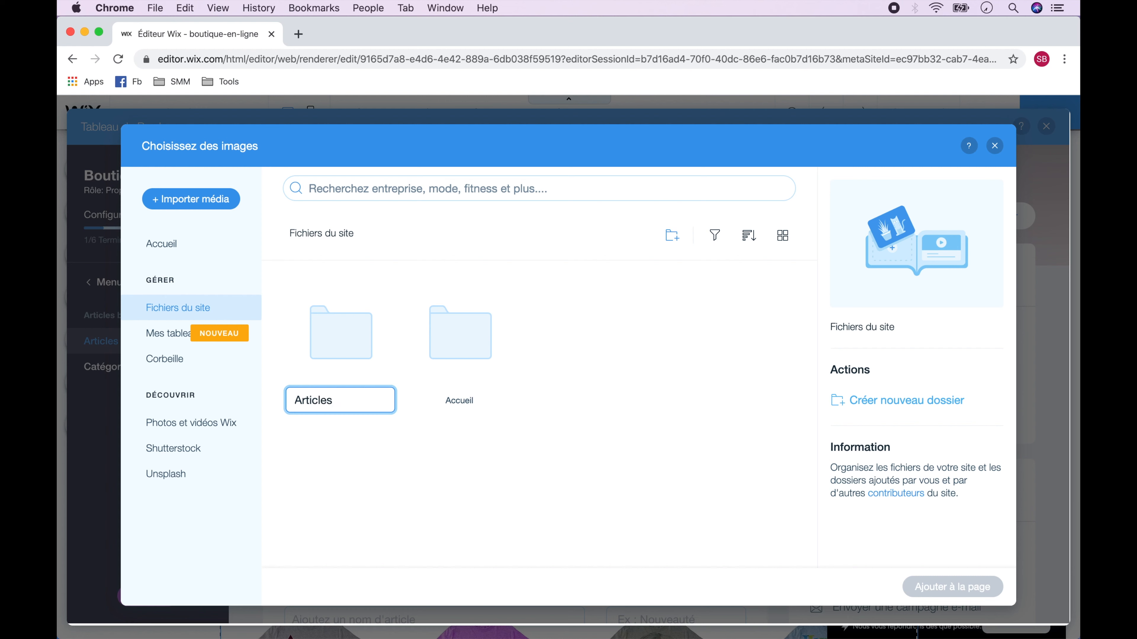
{"action": "key", "text": "Return"}
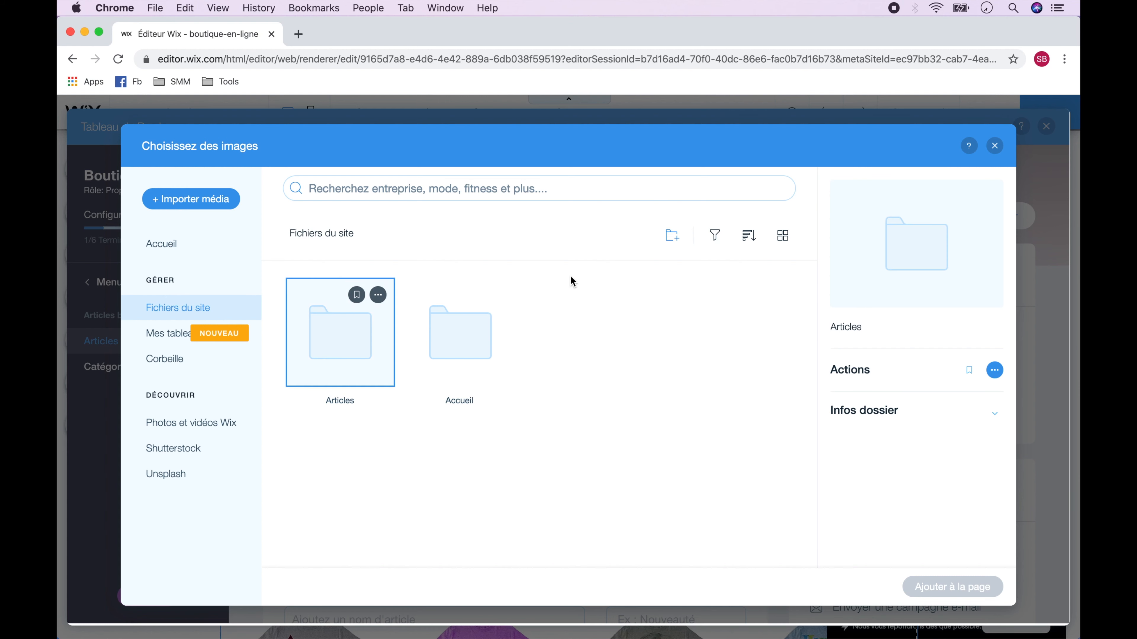
{"action": "double_click", "coordinate": [336, 348]}
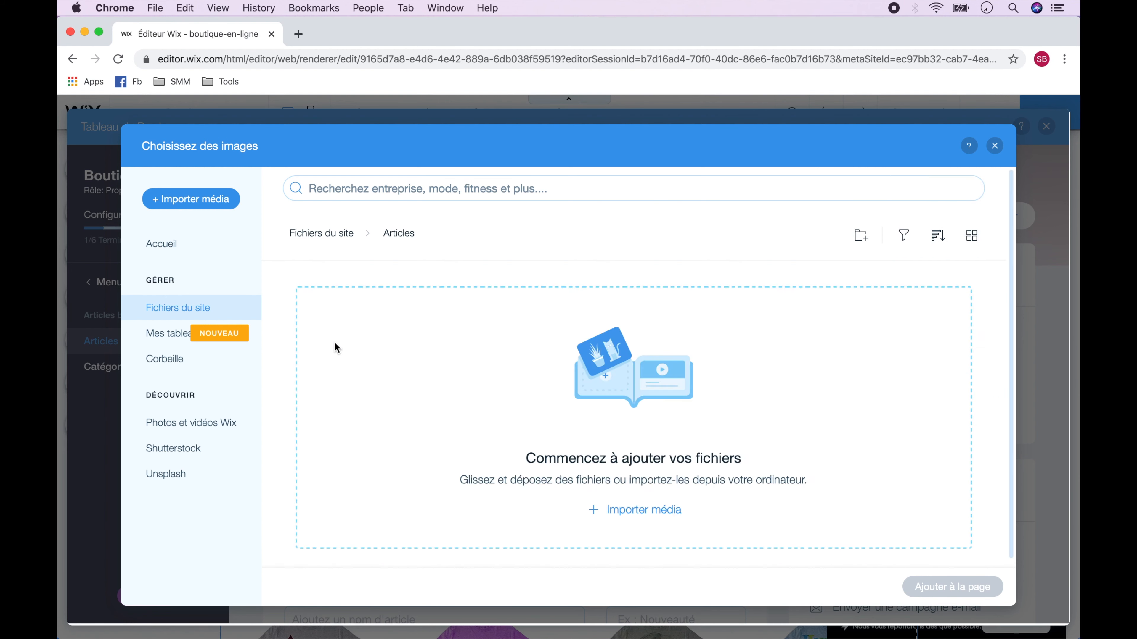
Create two subfolders named Chapeaux and Foulards inside the Articles folder.
{"action": "left_click", "coordinate": [672, 236]}
{"action": "type", "text": "Chapeaux"}
{"action": "key", "text": "Return"}
{"action": "left_click", "coordinate": [673, 236]}
{"action": "type", "text": "Foulards"}
{"action": "key", "text": "Return"}
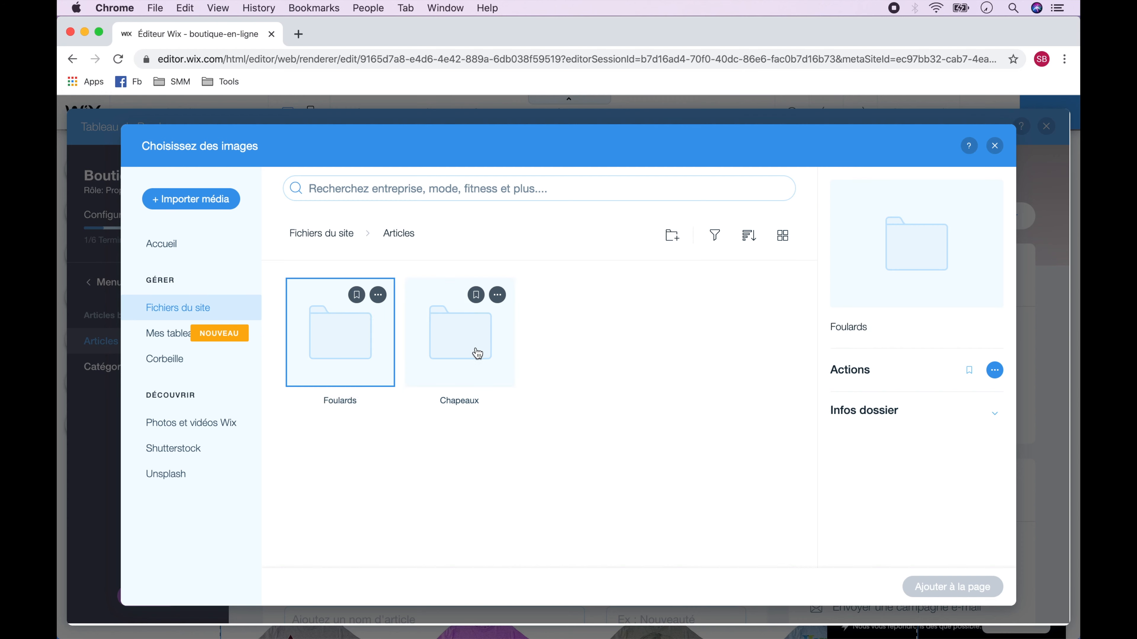
Upload the eight hat images from hat-947146_1280.png through hat-4694291_1280.png into the Chapeaux folder and dismiss the upload summary.
{"action": "double_click", "coordinate": [471, 353]}
{"action": "left_click", "coordinate": [627, 512]}
{"action": "left_click", "coordinate": [609, 400]}
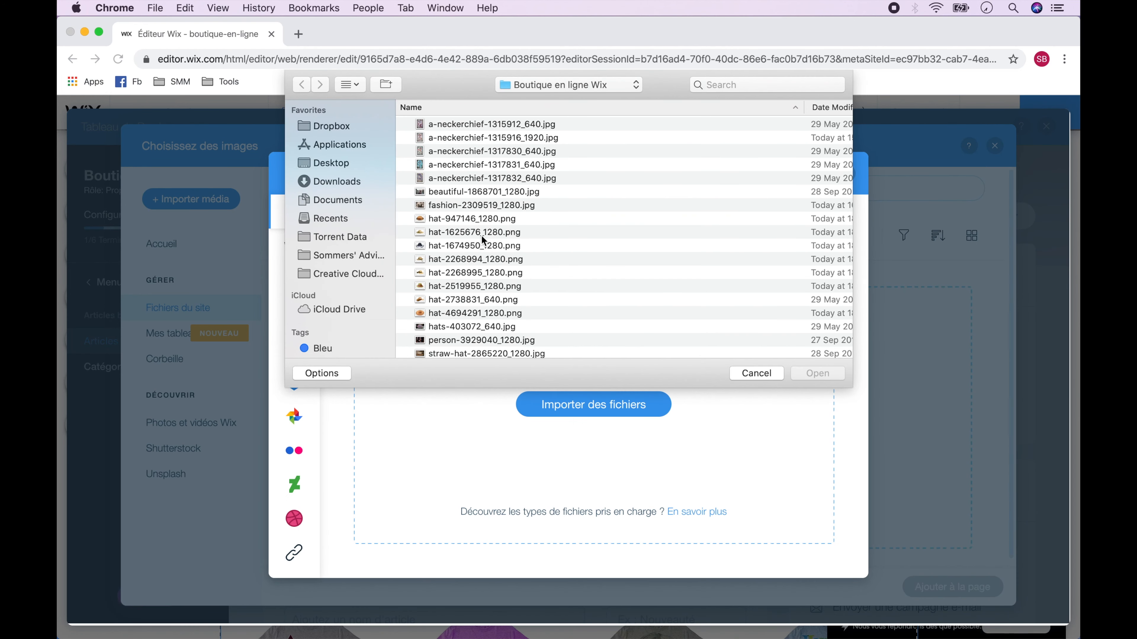
{"action": "left_click", "coordinate": [447, 218]}
{"action": "left_click", "coordinate": [459, 312], "text": "shift"}
{"action": "left_click", "coordinate": [817, 378]}
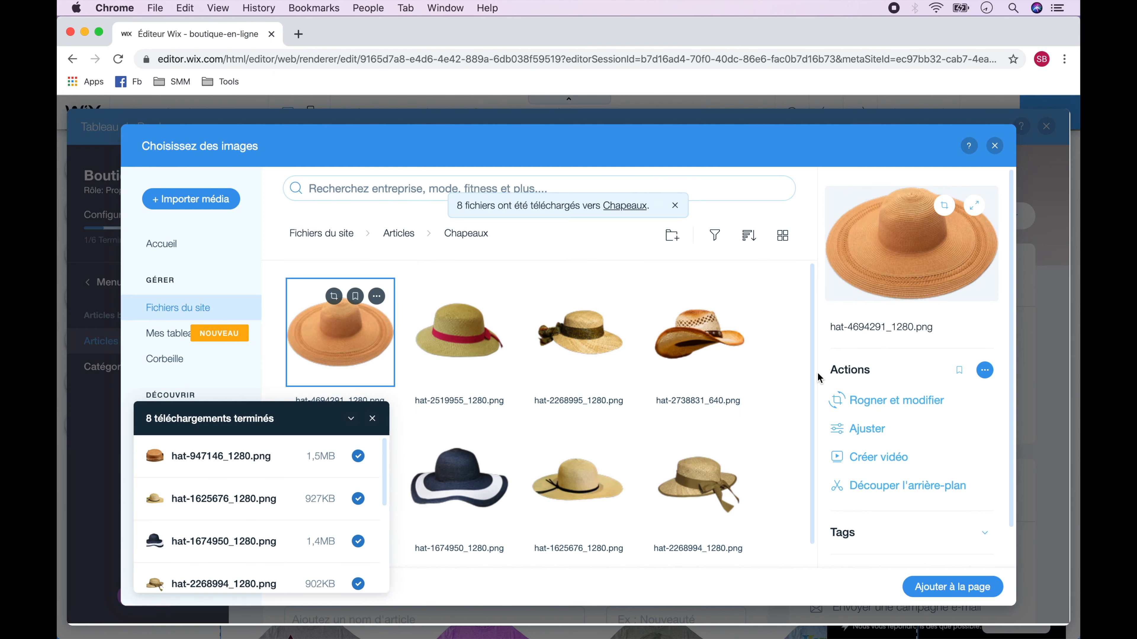
{"action": "left_click", "coordinate": [371, 418]}
Upload the five images from a-neckerchief-1315912_640.jpg through a-neckerchief-1317832_640.jpg into the Foulards folder and dismiss the upload summary.
{"action": "left_click", "coordinate": [399, 233]}
{"action": "double_click", "coordinate": [347, 358]}
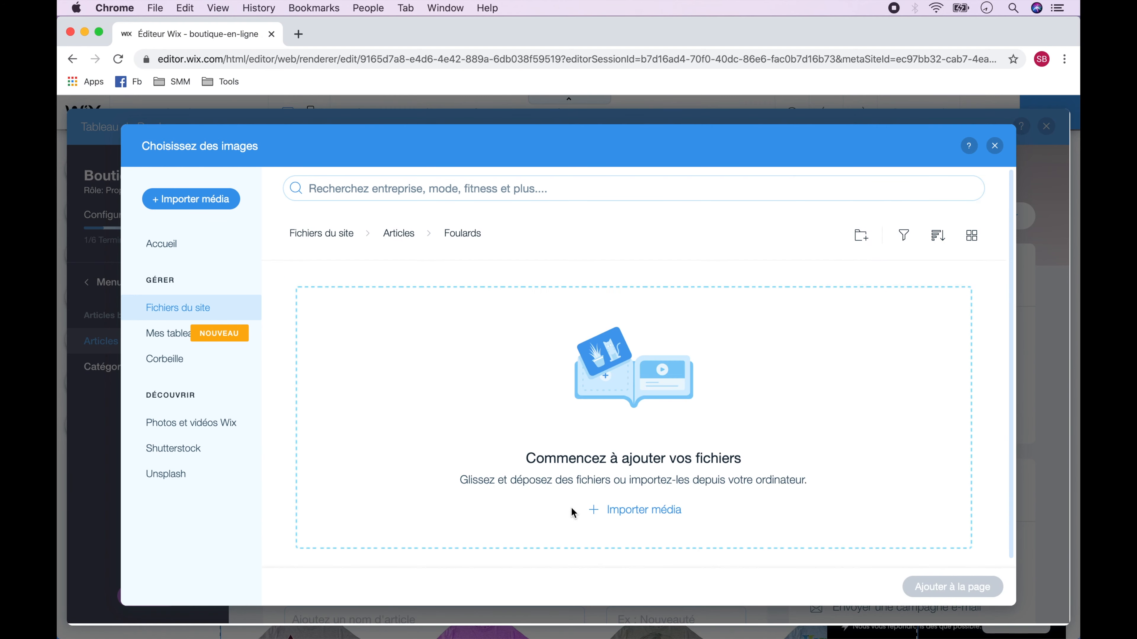
{"action": "left_click", "coordinate": [644, 511]}
{"action": "left_click", "coordinate": [596, 405]}
{"action": "left_click", "coordinate": [513, 126]}
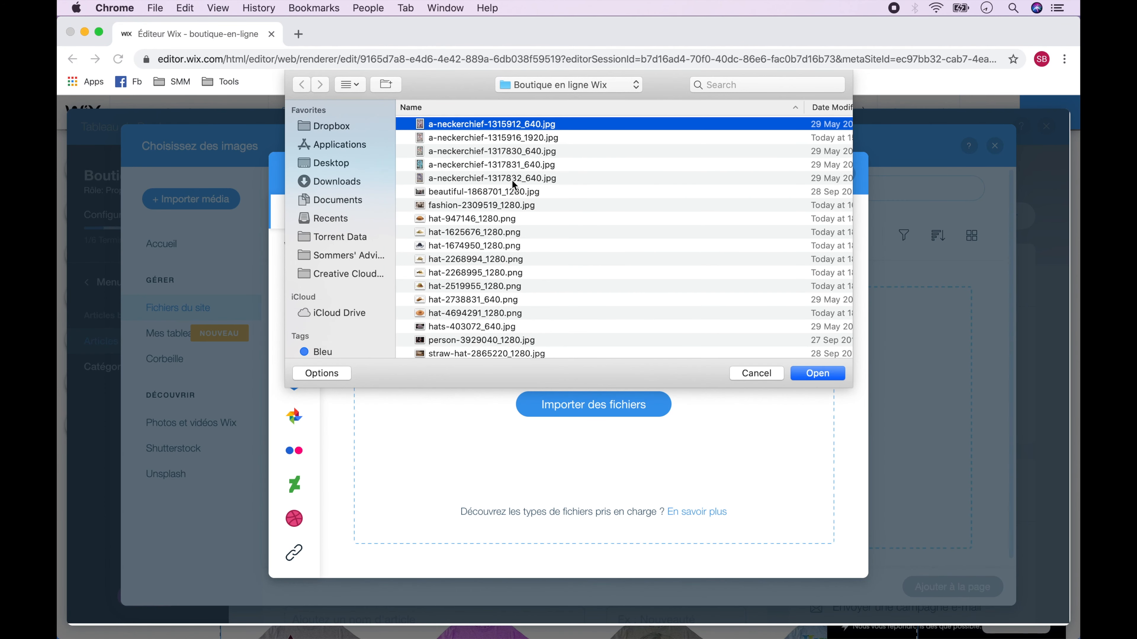
{"action": "left_click", "coordinate": [515, 179], "text": "shift"}
{"action": "left_click", "coordinate": [818, 375]}
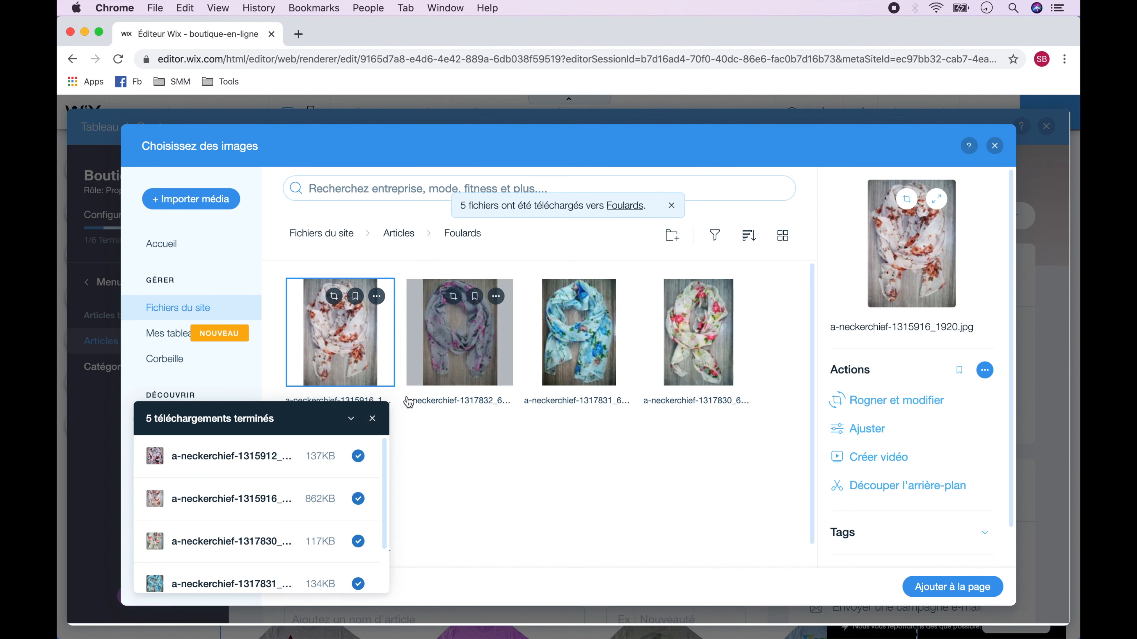
{"action": "left_click", "coordinate": [372, 418]}
Add hat-4694291_1280.png from the Chapeaux folder as the new article's image.
{"action": "left_click", "coordinate": [399, 234]}
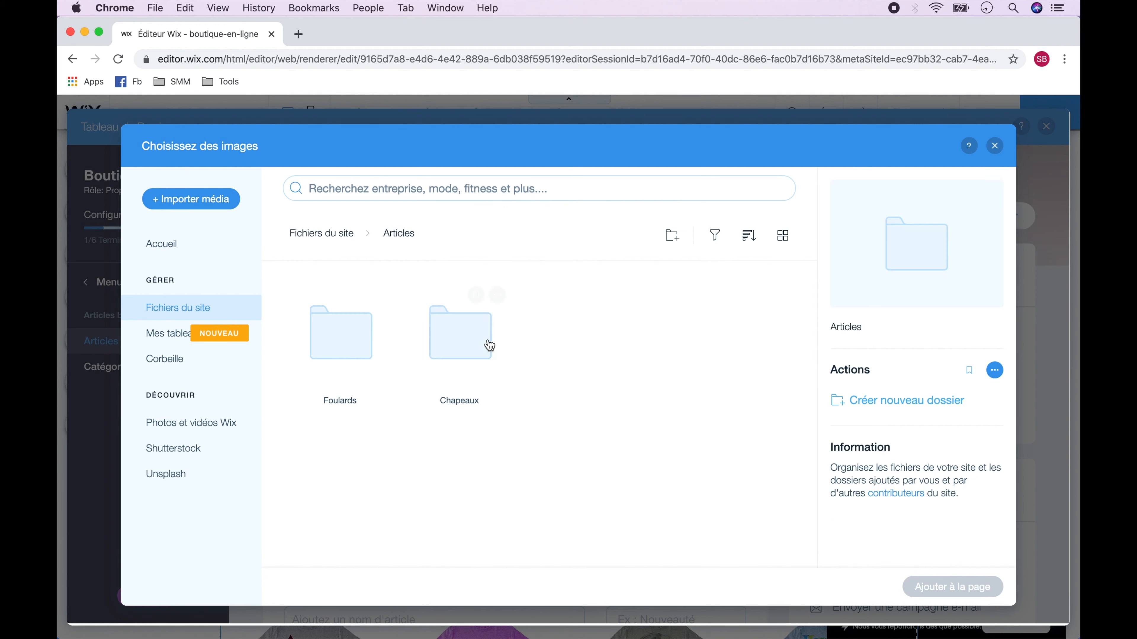
{"action": "double_click", "coordinate": [461, 342]}
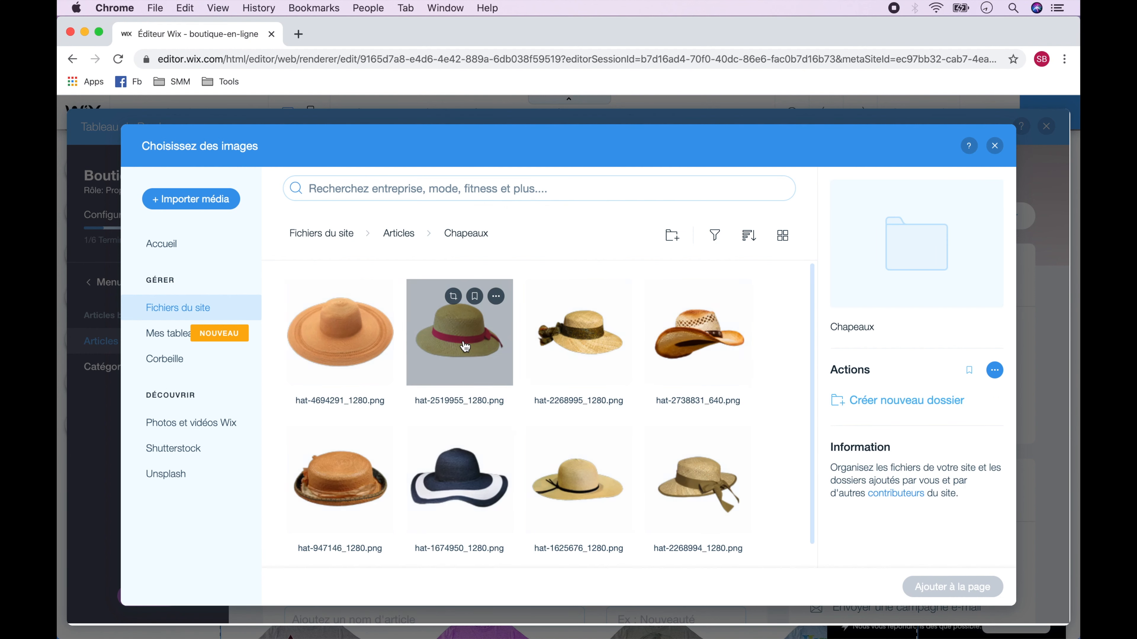
{"action": "left_click", "coordinate": [355, 351]}
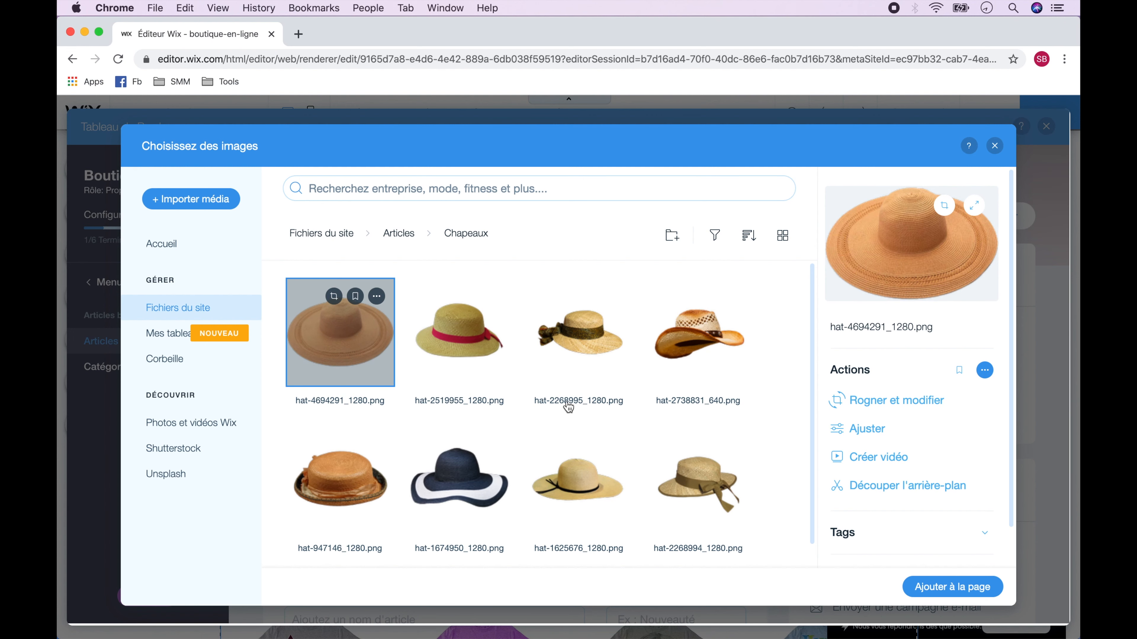
{"action": "left_click", "coordinate": [955, 587]}
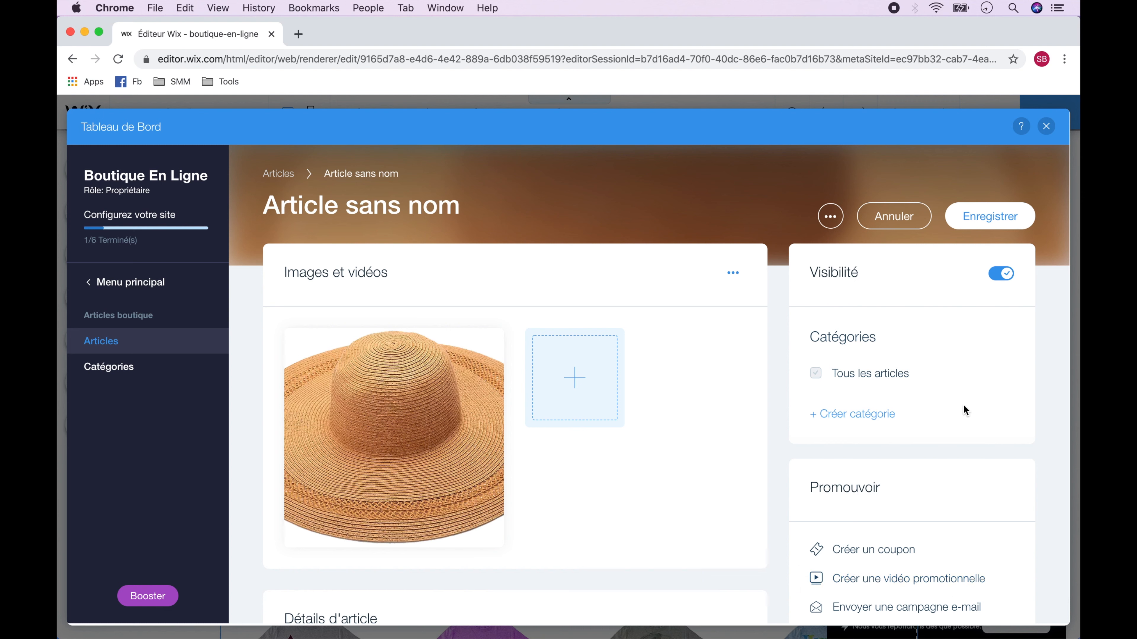
Create the categories Chapeaux and Foulards, assigning only Chapeaux to the hat article.
{"action": "left_click", "coordinate": [871, 413]}
{"action": "type", "text": "Chapêaux"}
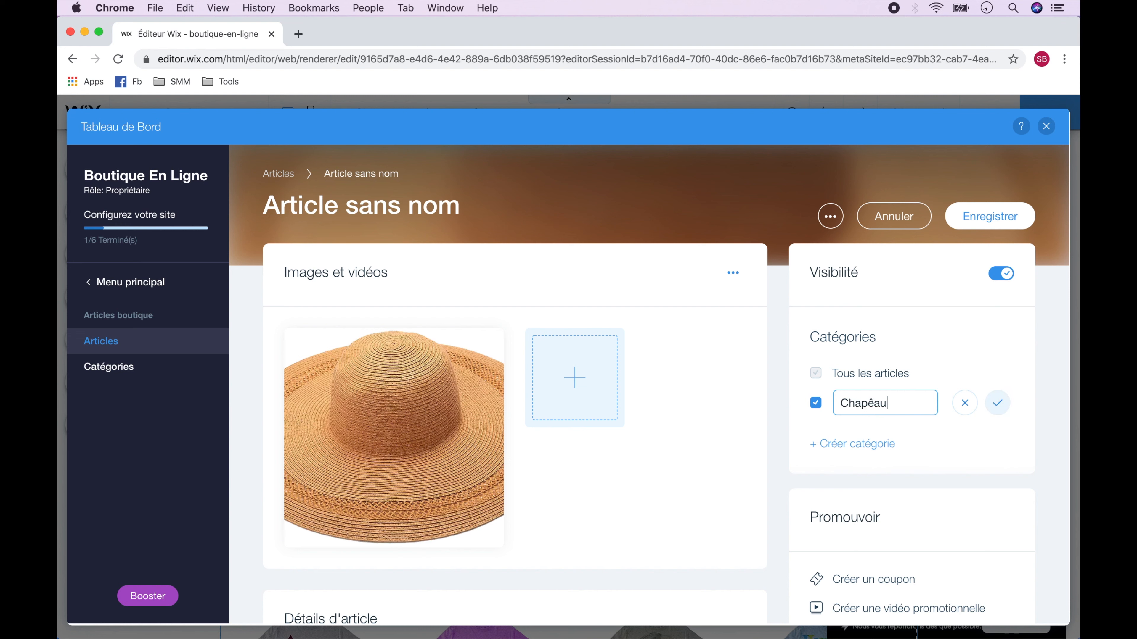
{"action": "left_click", "coordinate": [998, 403]}
{"action": "left_click", "coordinate": [867, 444]}
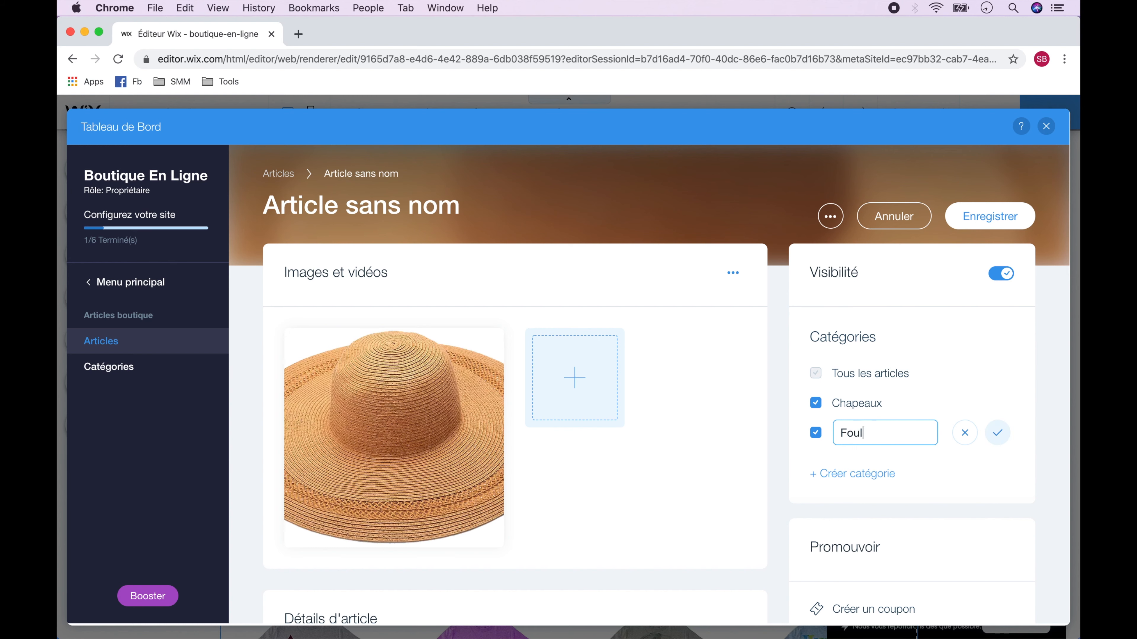
{"action": "type", "text": "Foulards"}
{"action": "left_click", "coordinate": [997, 432]}
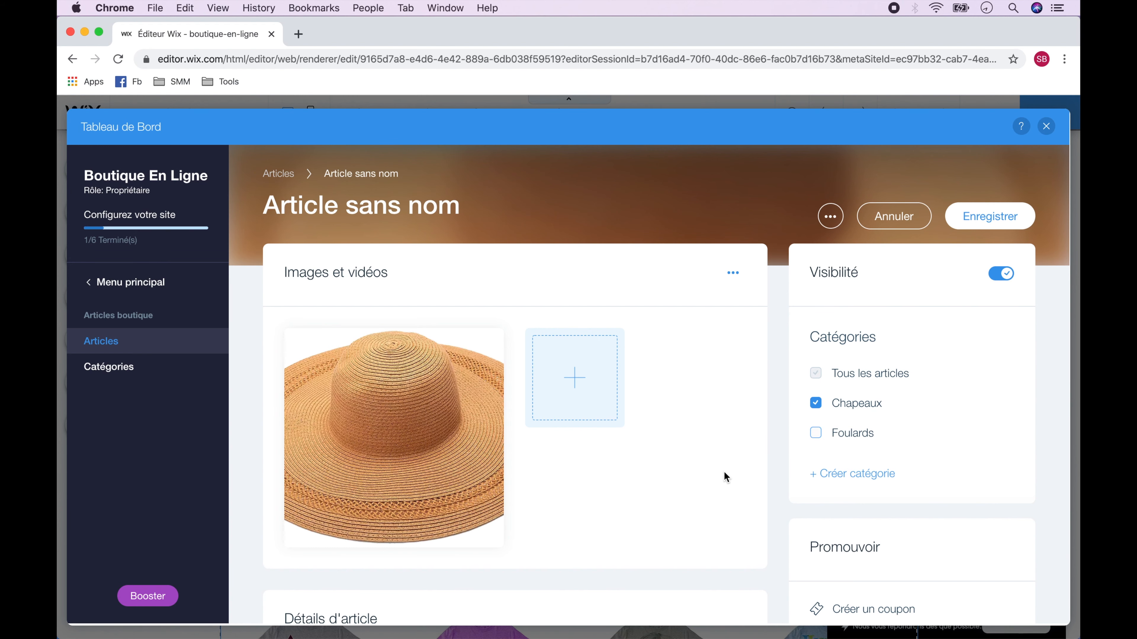
Name the article Grand Chapeau, set its price to 20 € and enter the description Grand chapeau.
{"action": "scroll", "coordinate": [726, 477], "scroll_direction": "down", "scroll_amount": 7}
{"action": "left_click", "coordinate": [526, 421]}
{"action": "type", "text": "Chapeau"}
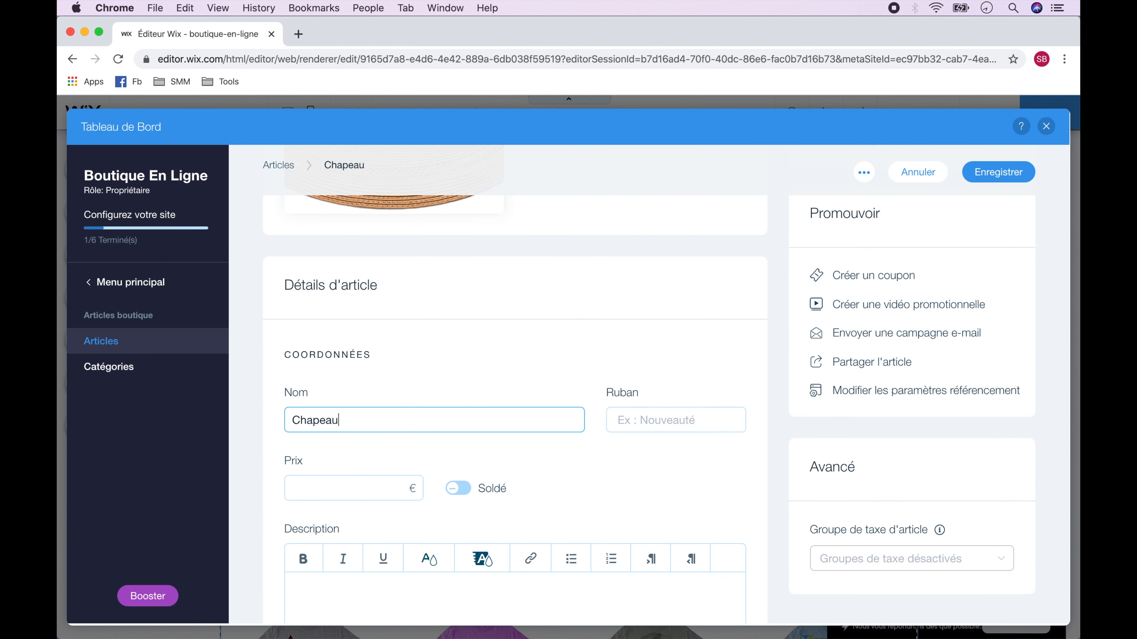
{"action": "type", "text": "Grand"}
{"action": "left_click", "coordinate": [388, 495]}
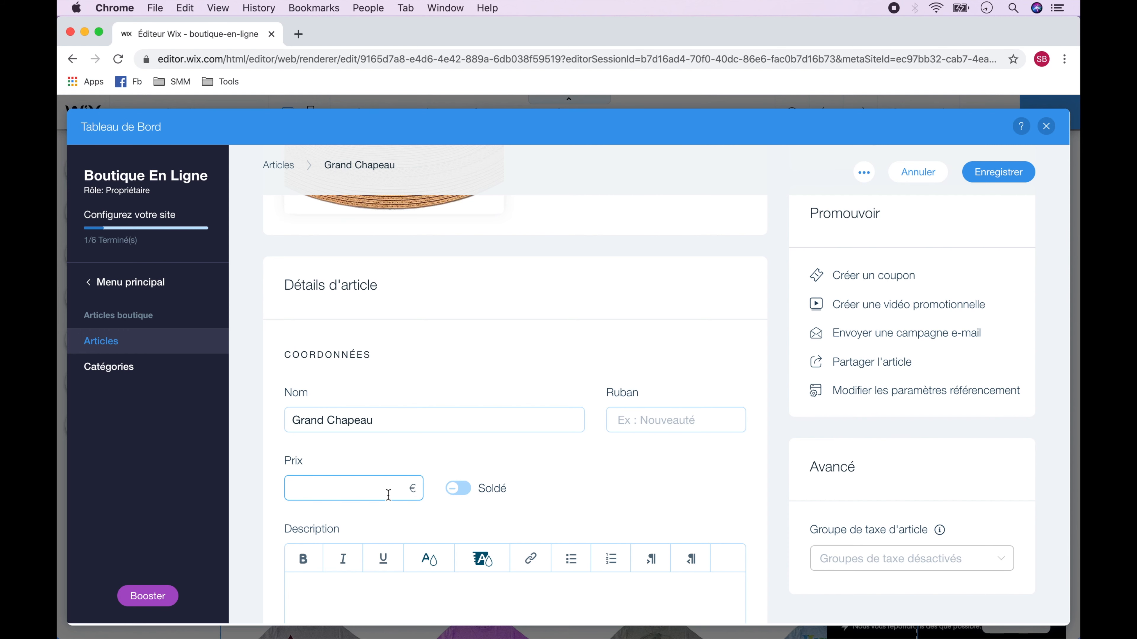
{"action": "scroll", "coordinate": [534, 490], "scroll_direction": "down", "scroll_amount": 4}
{"action": "left_click", "coordinate": [460, 443]}
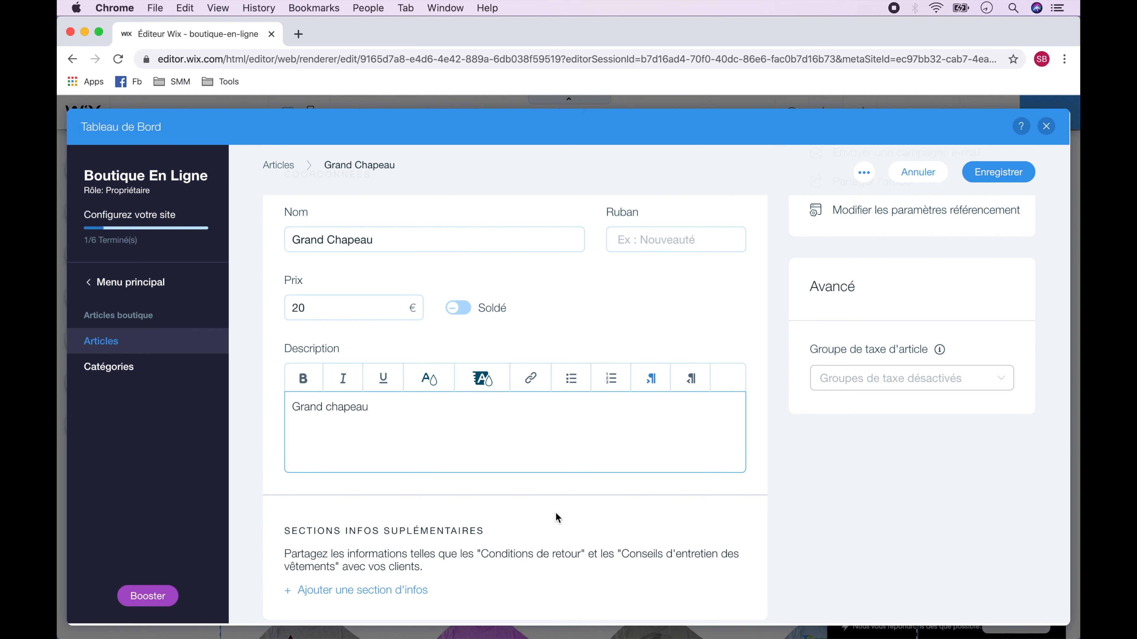
Save the Grand Chapeau article and dismiss the delivery-region setup suggestion.
{"action": "scroll", "coordinate": [704, 530], "scroll_direction": "down", "scroll_amount": 10}
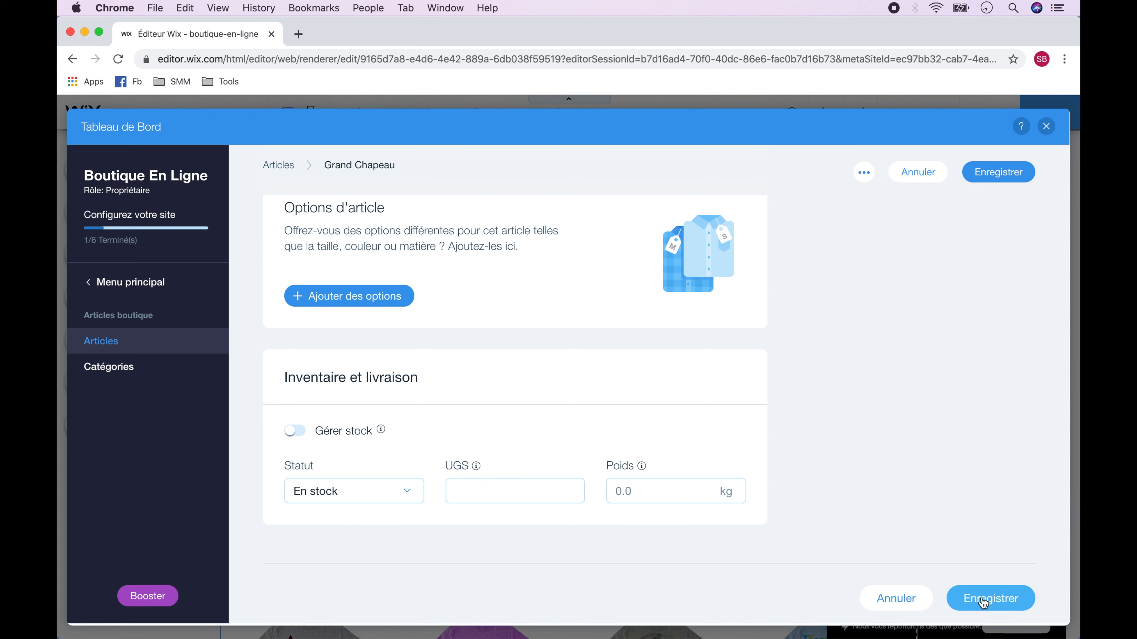
{"action": "left_click", "coordinate": [984, 602]}
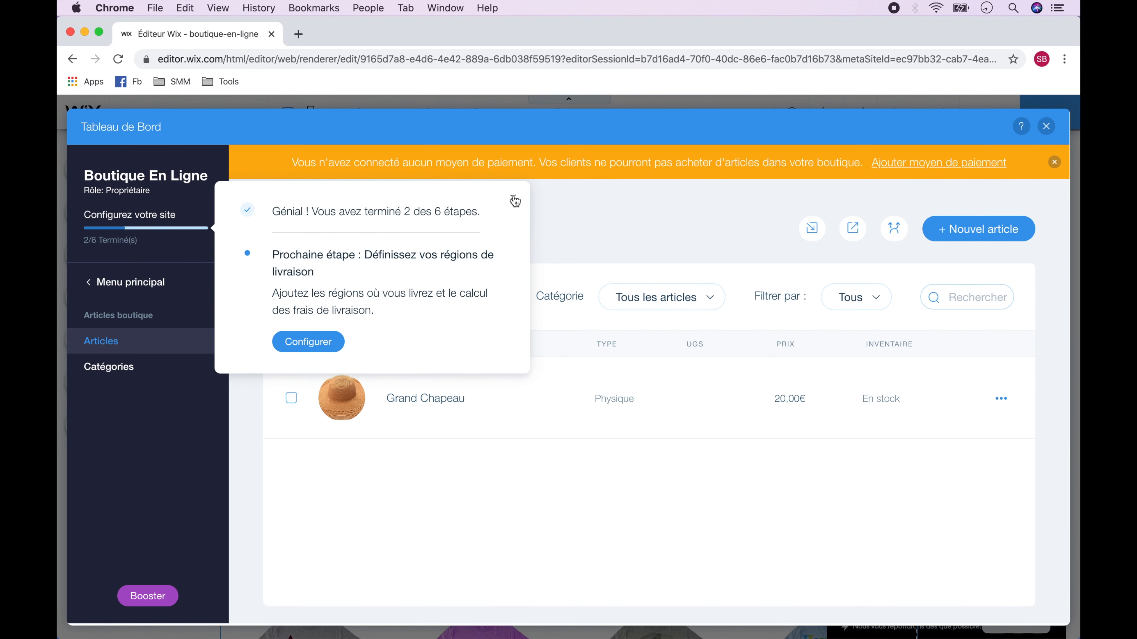
{"action": "left_click", "coordinate": [514, 198]}
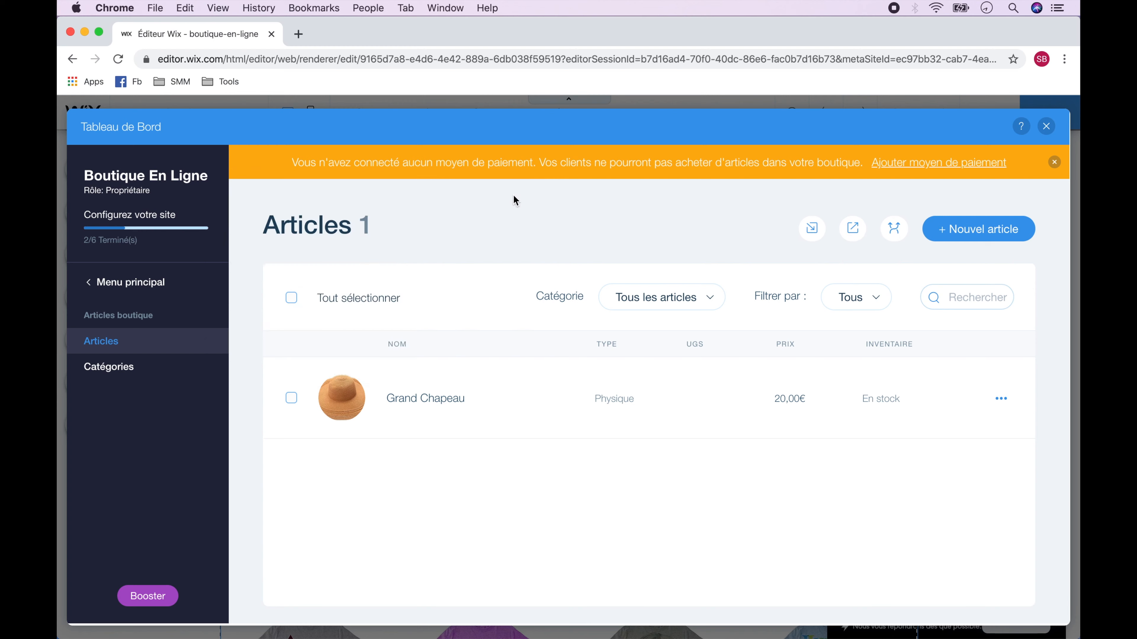
Start another new article in the store's article list.
{"action": "left_click", "coordinate": [961, 236]}
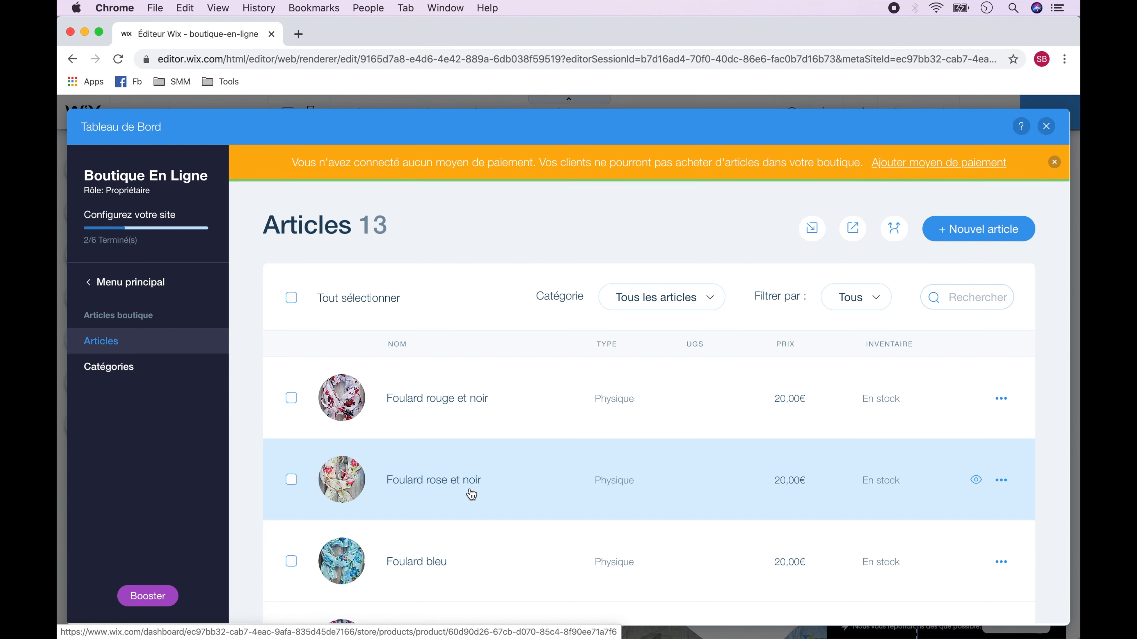
Rename the article Foulard rose et noir as Foulard rose et vert, save it and return to the site editor.
{"action": "left_click", "coordinate": [399, 486]}
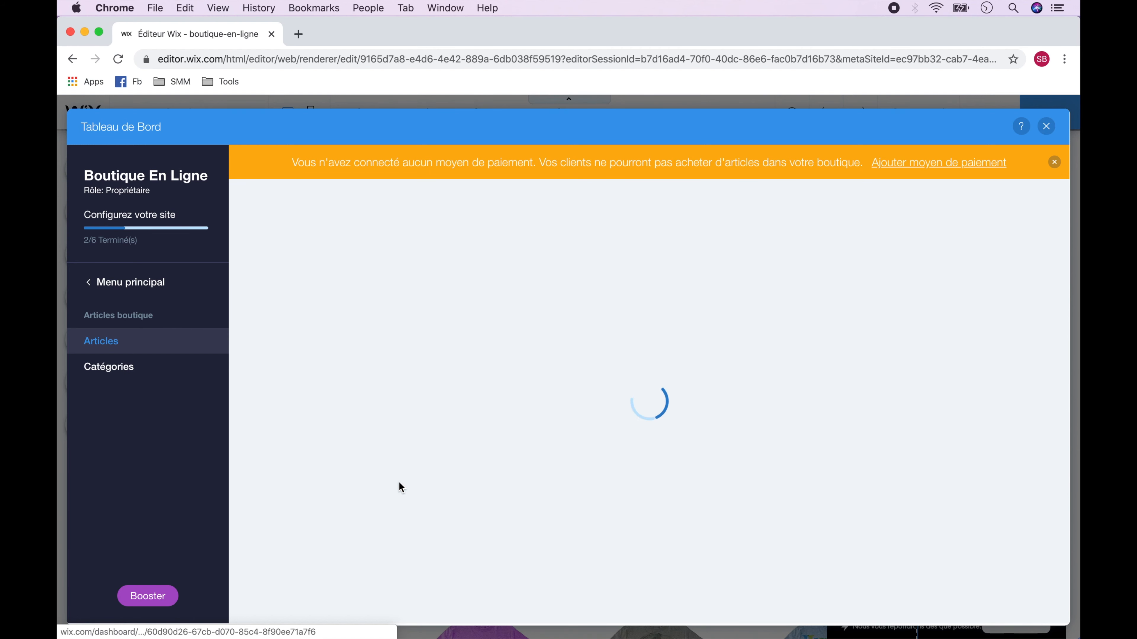
{"action": "scroll", "coordinate": [368, 468], "scroll_direction": "down", "scroll_amount": 5}
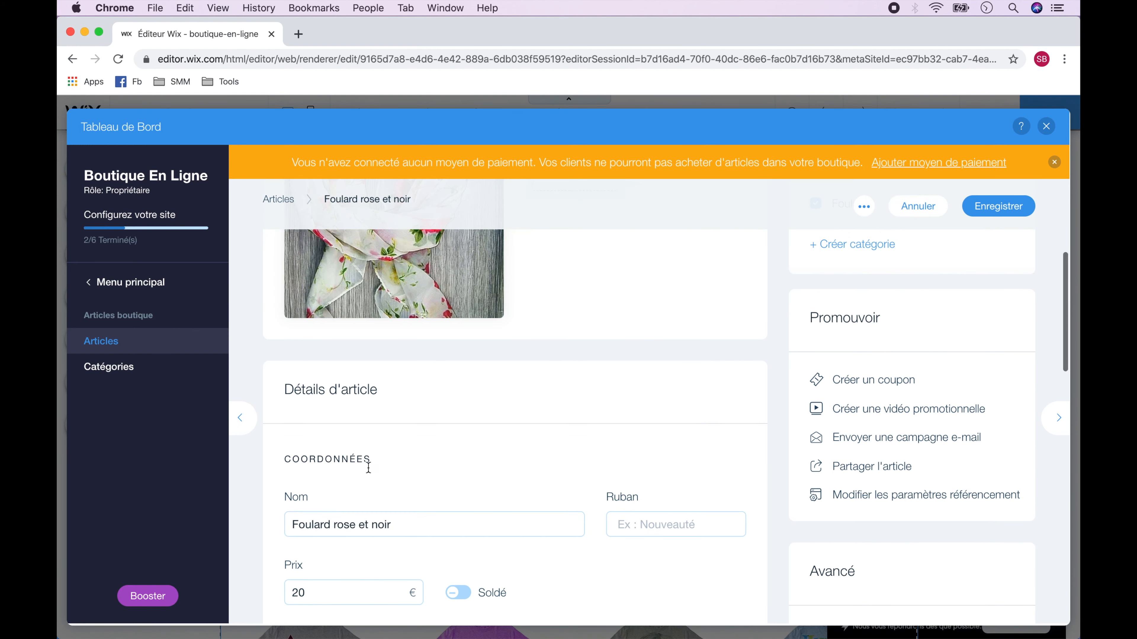
{"action": "double_click", "coordinate": [378, 525]}
{"action": "type", "text": "vert"}
{"action": "left_click", "coordinate": [998, 211]}
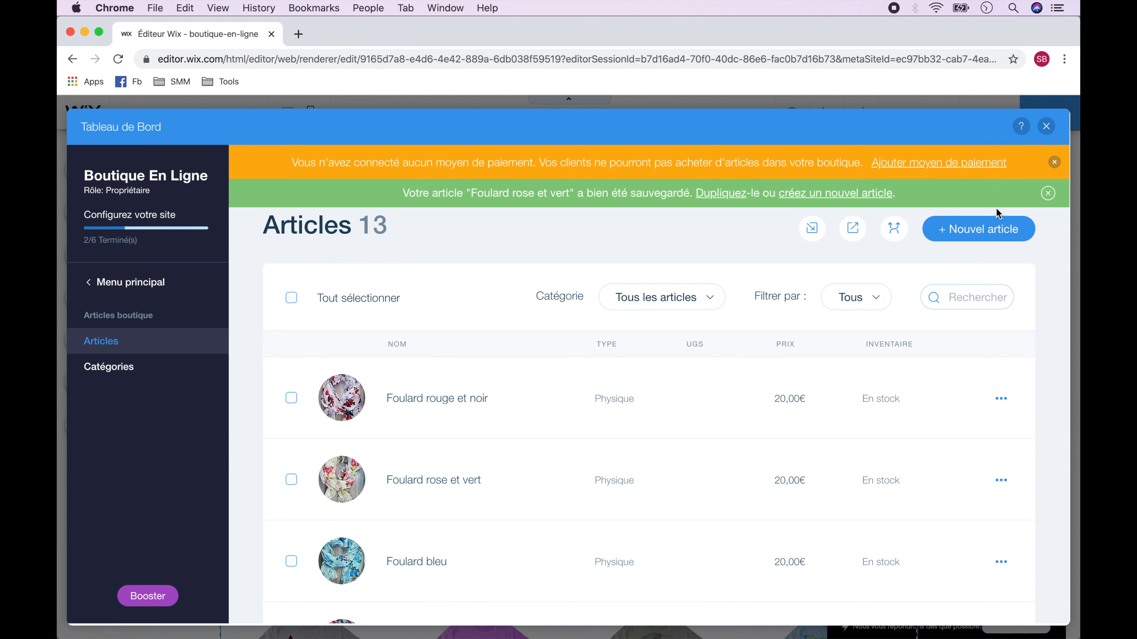
{"action": "left_click", "coordinate": [1045, 127]}
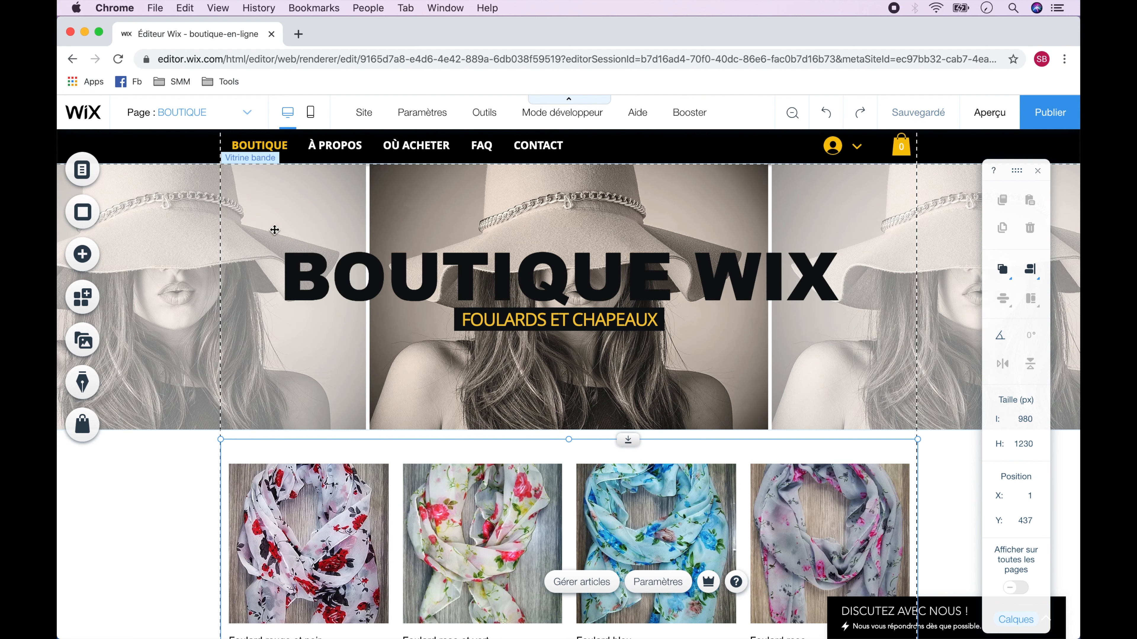
Increase the header's height to about 67 px and lower the menu, account icon and shopping bag to centre them vertically.
{"action": "left_click", "coordinate": [223, 165]}
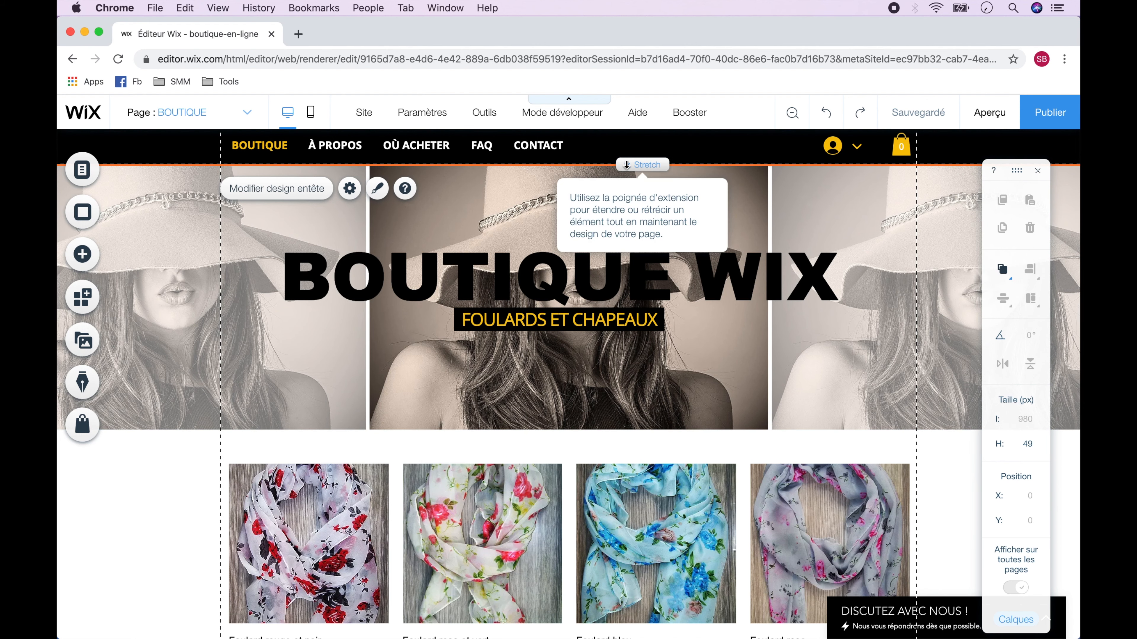
{"action": "left_click_drag", "start_coordinate": [627, 164], "coordinate": [627, 177]}
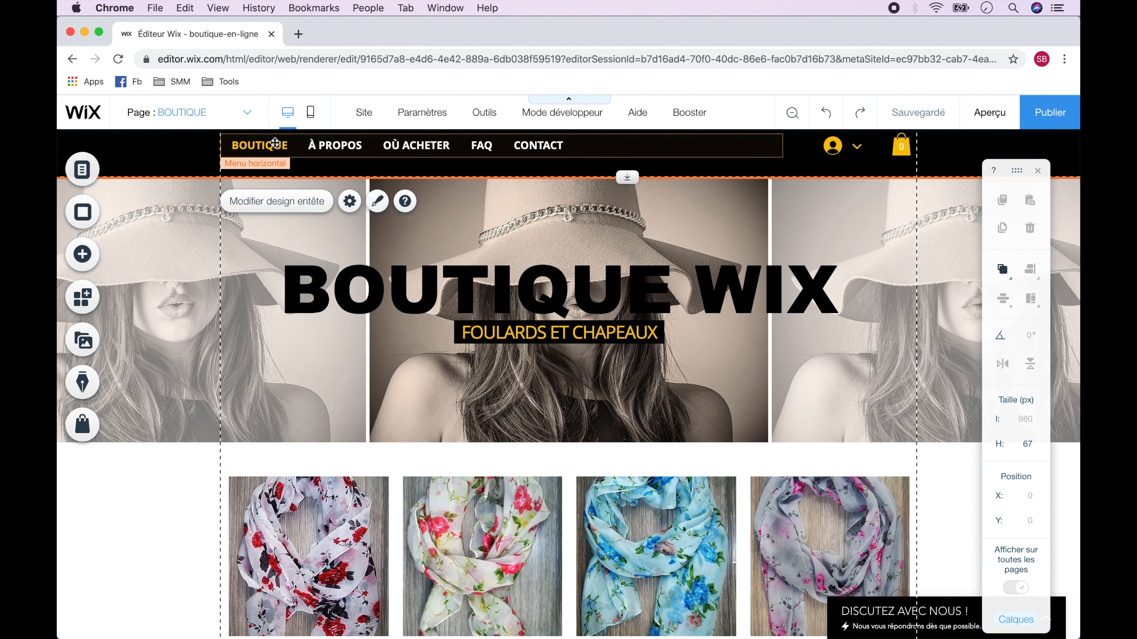
{"action": "left_click_drag", "start_coordinate": [355, 145], "coordinate": [355, 153]}
{"action": "left_click_drag", "start_coordinate": [845, 146], "coordinate": [846, 154]}
{"action": "left_click_drag", "start_coordinate": [901, 148], "coordinate": [902, 156]}
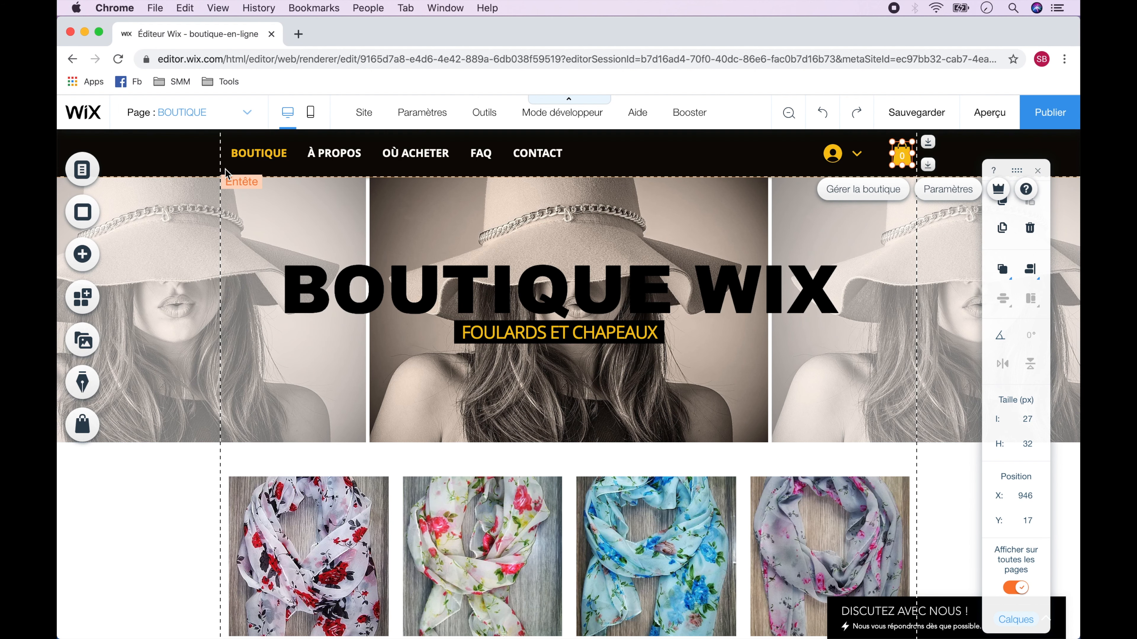
Review the header's scroll behaviour options.
{"action": "left_click", "coordinate": [229, 173]}
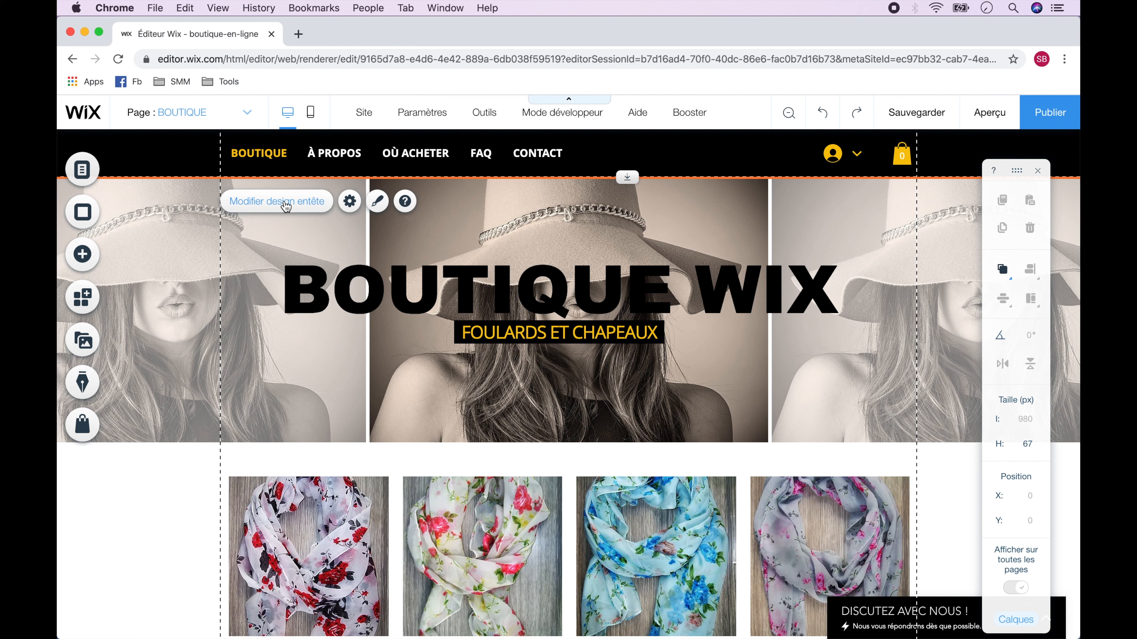
{"action": "left_click", "coordinate": [351, 204]}
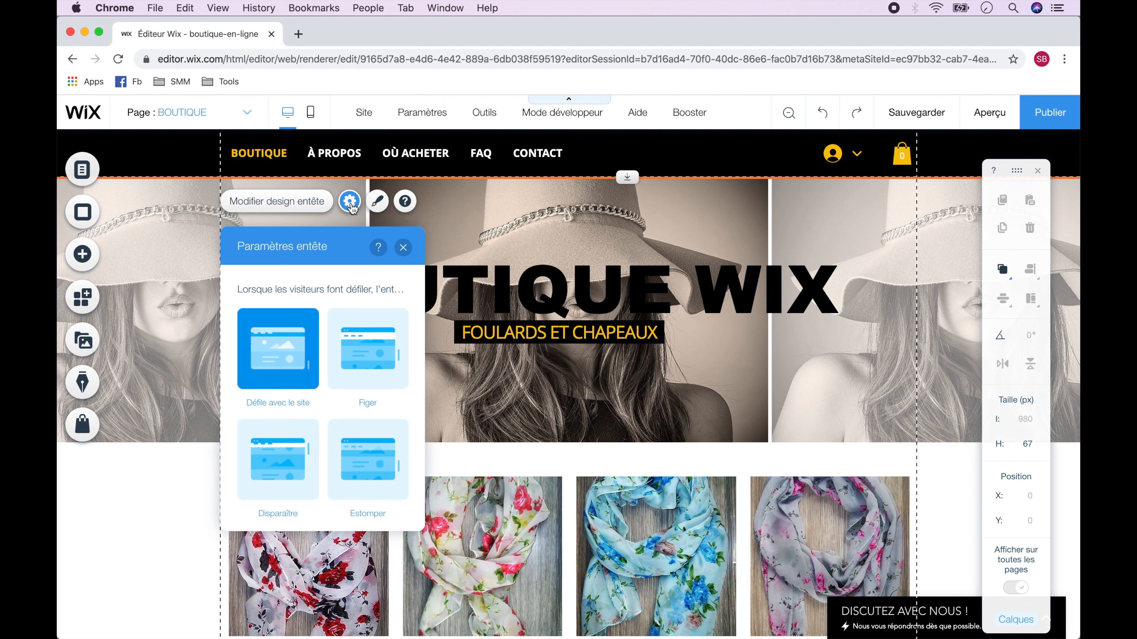
{"action": "left_click", "coordinate": [403, 247]}
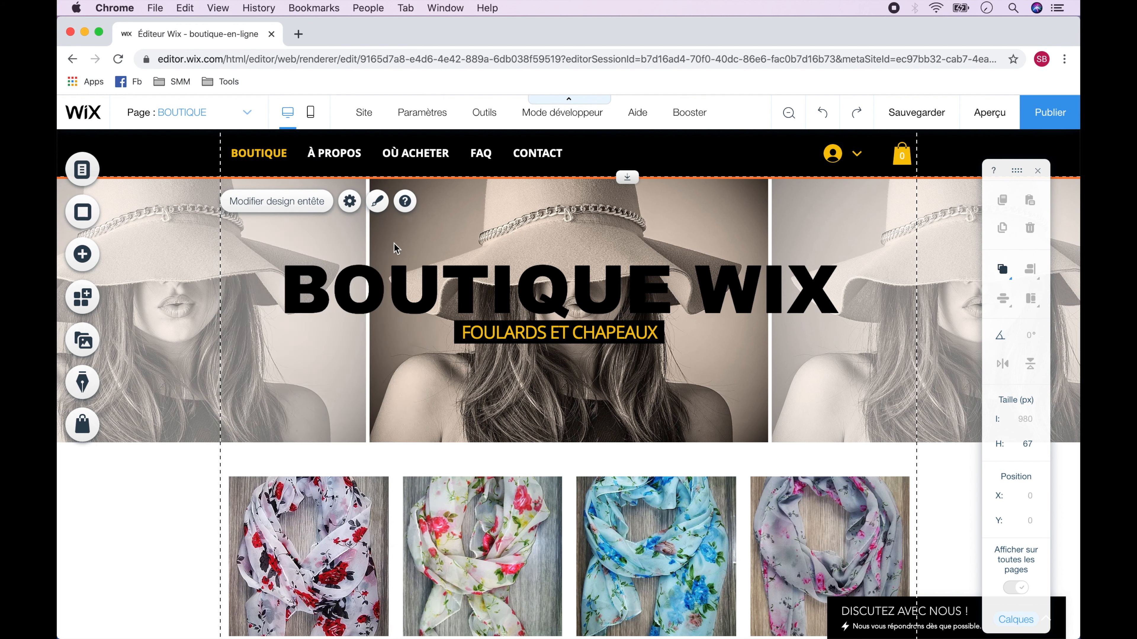
Customize the header design, adding the custom colour #A89883 for its background.
{"action": "left_click", "coordinate": [285, 208]}
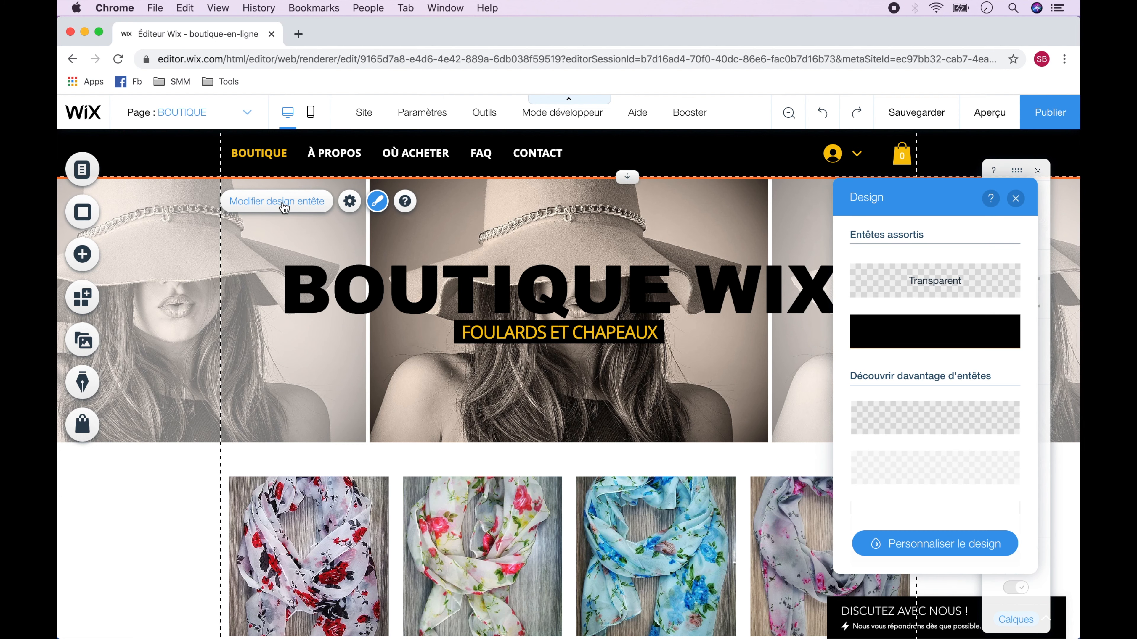
{"action": "left_click", "coordinate": [943, 547]}
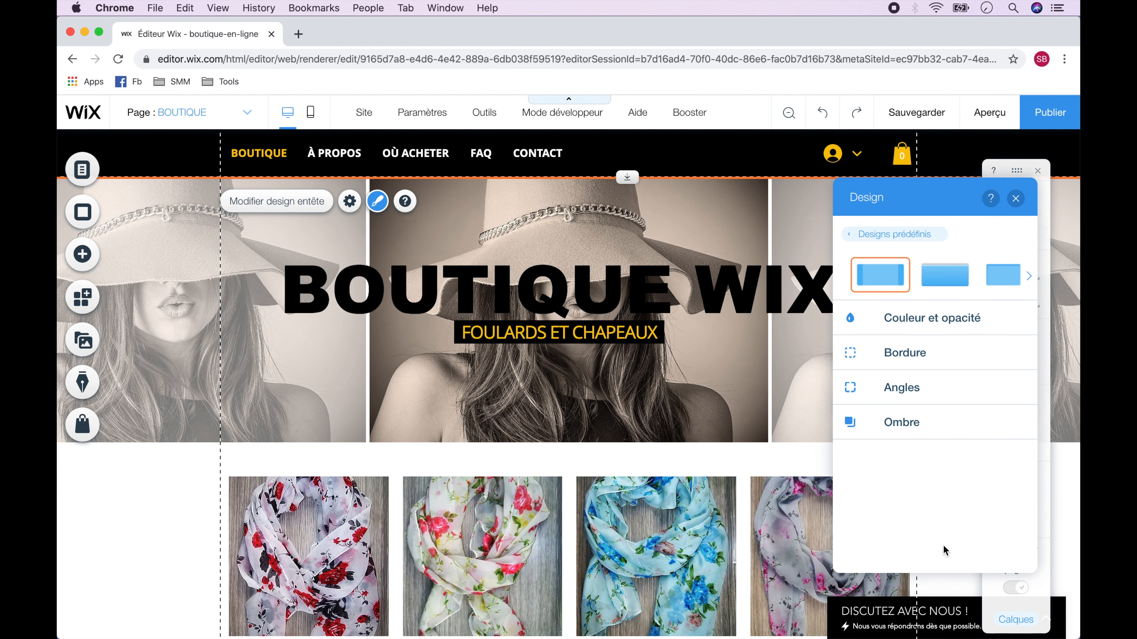
{"action": "left_click", "coordinate": [940, 326]}
{"action": "left_click", "coordinate": [1009, 374]}
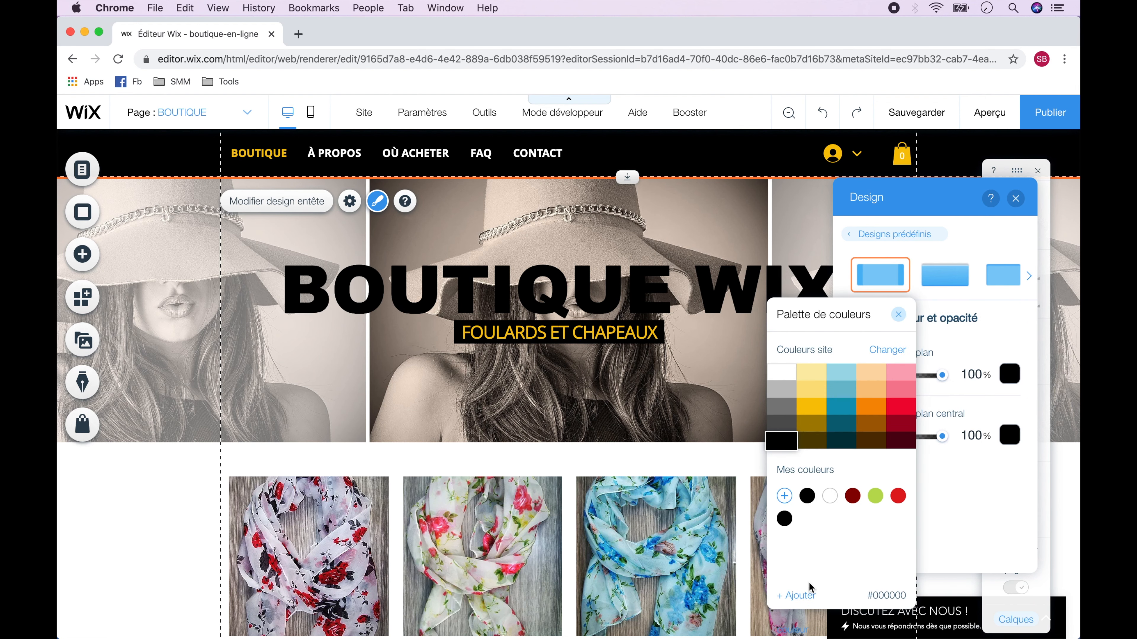
{"action": "left_click", "coordinate": [796, 595]}
{"action": "left_click", "coordinate": [128, 309]}
{"action": "key", "text": "BackSpace"}
{"action": "type", "text": "A89"}
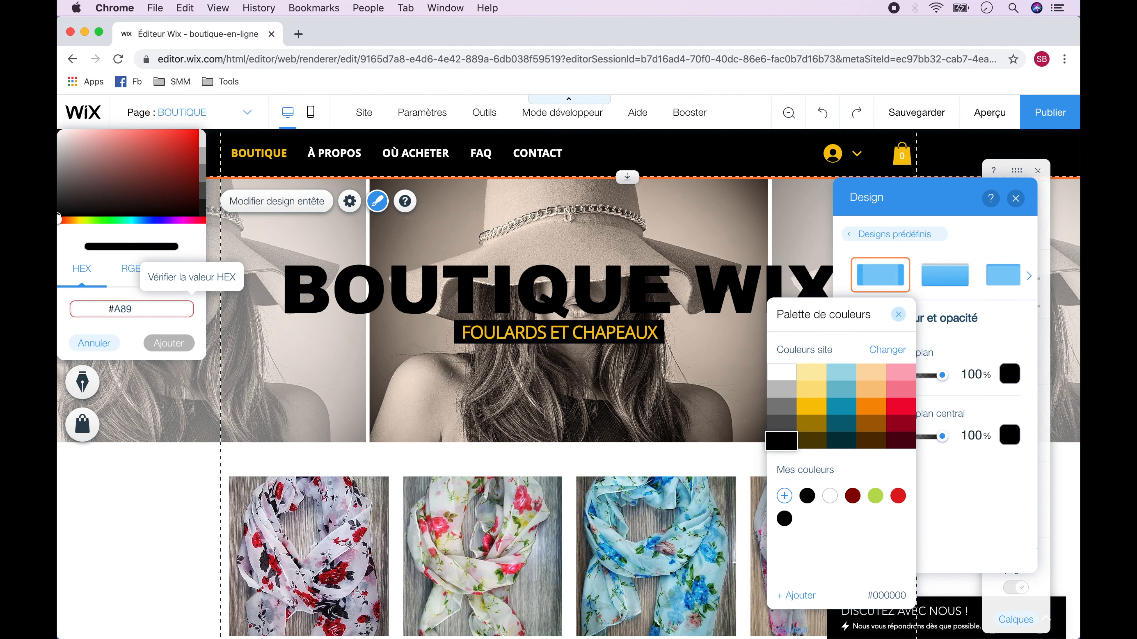
{"action": "type", "text": "078"}
{"action": "left_click", "coordinate": [169, 343]}
{"action": "left_click", "coordinate": [852, 498]}
{"action": "left_click", "coordinate": [870, 441]}
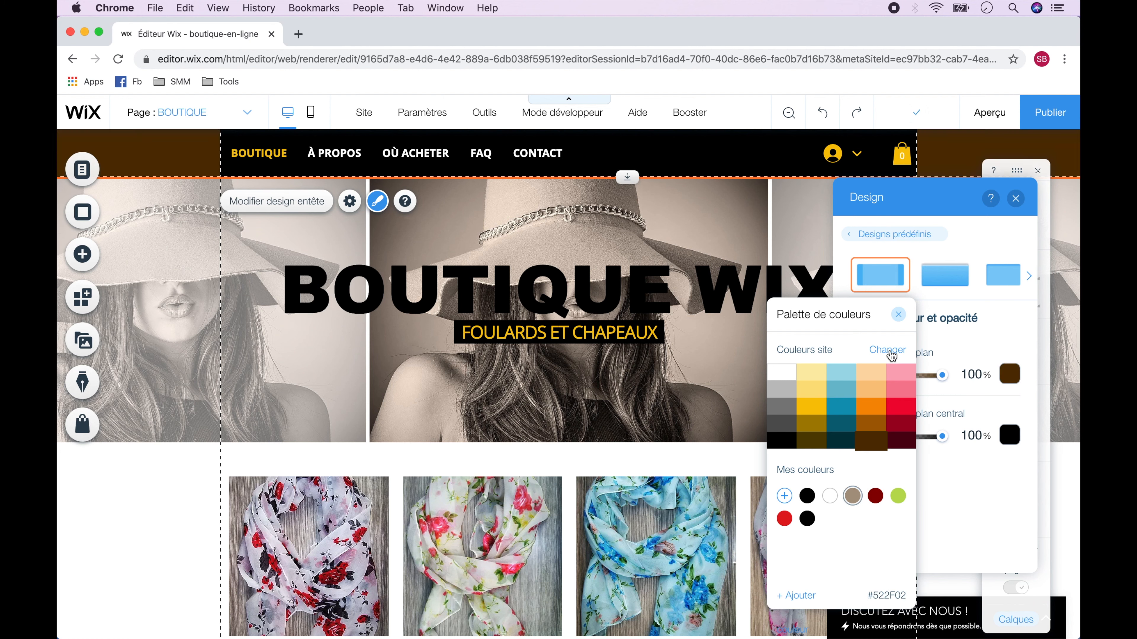
{"action": "left_click", "coordinate": [899, 315]}
Apply the custom colour #A89883 to the header's central background and close the design settings.
{"action": "left_click", "coordinate": [1009, 436]}
{"action": "left_click", "coordinate": [1015, 526]}
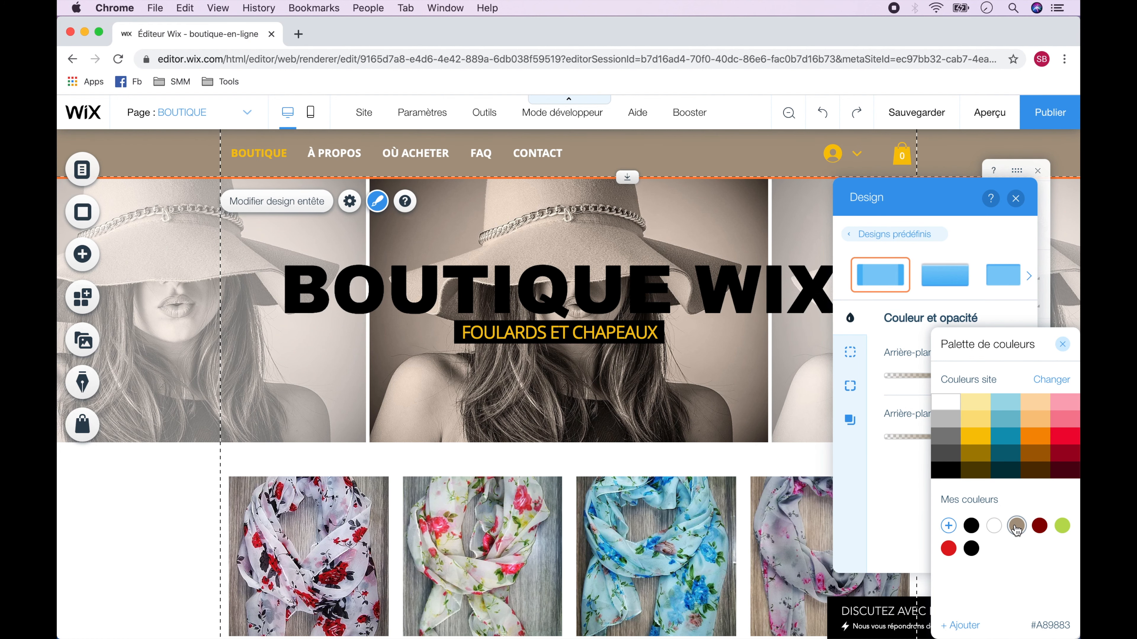
{"action": "left_click", "coordinate": [1063, 345]}
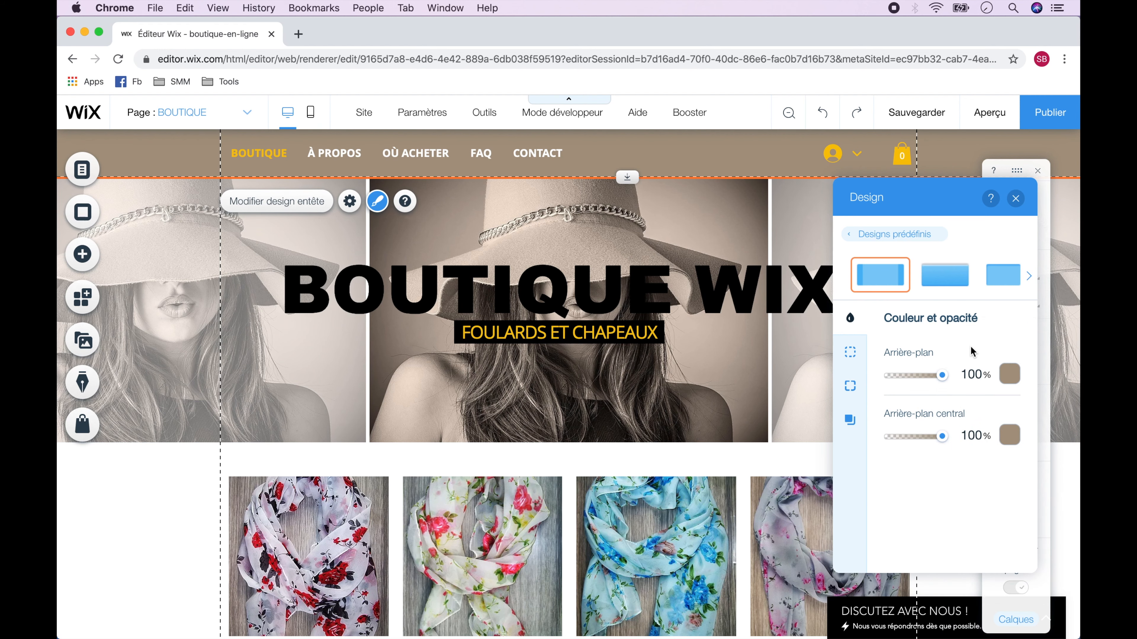
{"action": "left_click", "coordinate": [1015, 199]}
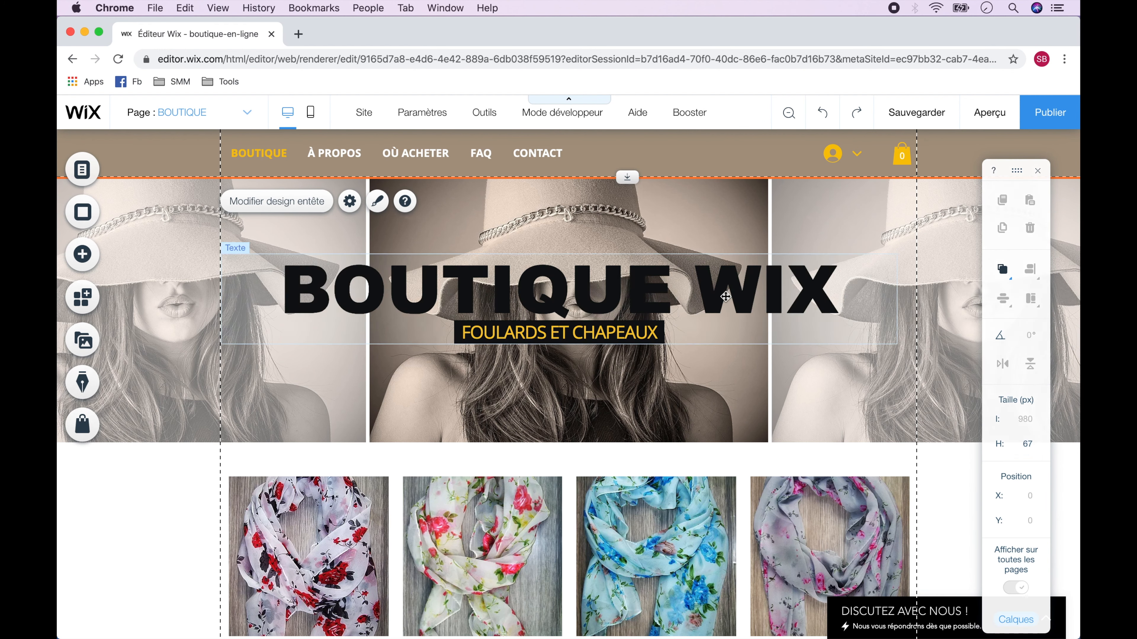
Change the text colour of the BOUTIQUE WIX title to the yellow site colour.
{"action": "left_click", "coordinate": [737, 296]}
{"action": "double_click", "coordinate": [736, 295]}
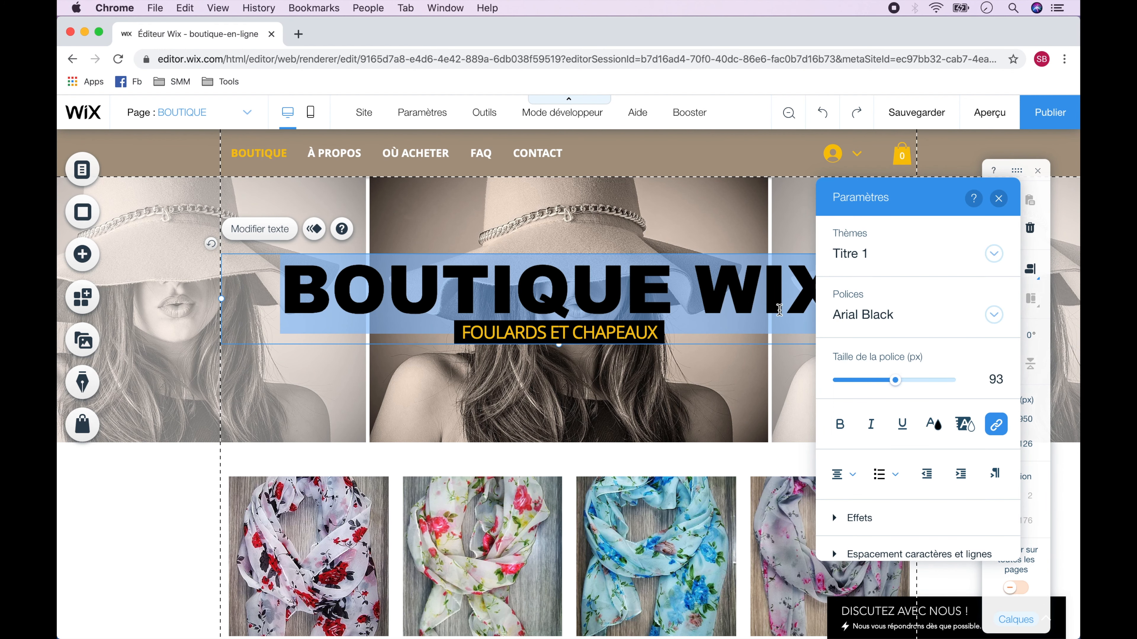
{"action": "left_click", "coordinate": [933, 423]}
{"action": "left_click", "coordinate": [852, 337]}
{"action": "left_click", "coordinate": [939, 245]}
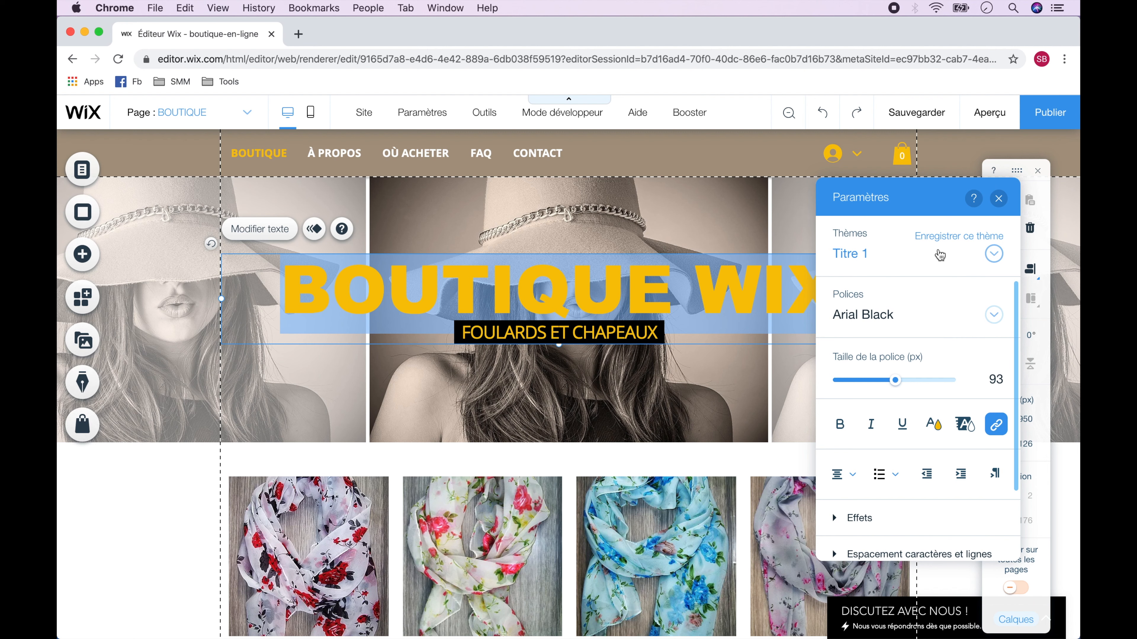
Give the BOUTIQUE WIX title a black text highlight and finish editing the text.
{"action": "left_click", "coordinate": [965, 425]}
{"action": "left_click", "coordinate": [826, 375]}
{"action": "left_click", "coordinate": [939, 246]}
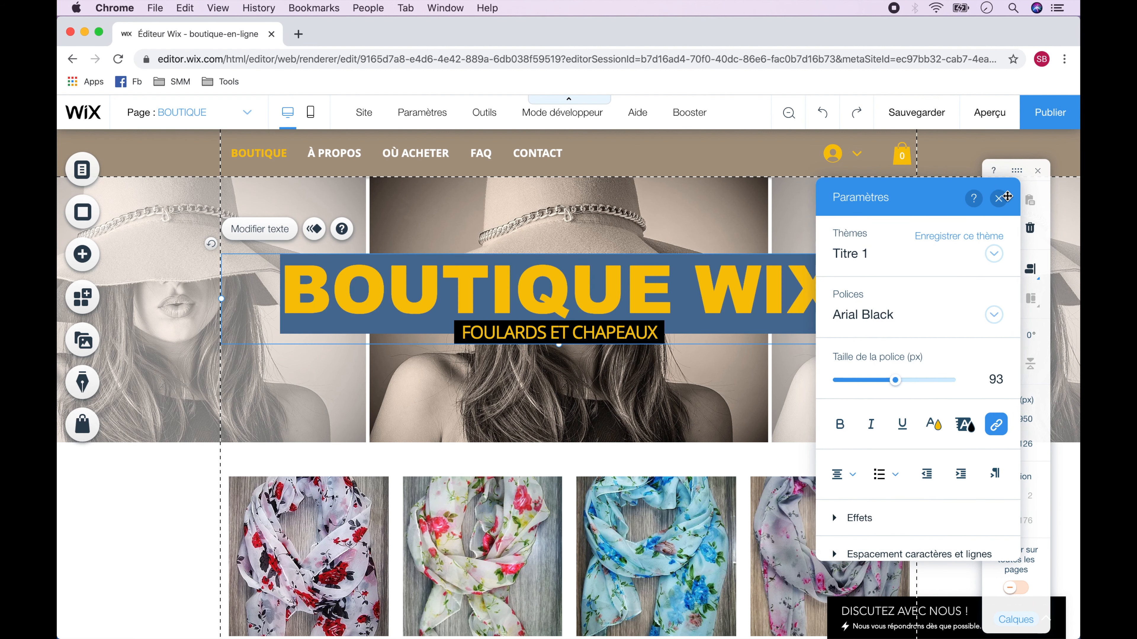
{"action": "left_click", "coordinate": [998, 198]}
{"action": "left_click", "coordinate": [938, 453]}
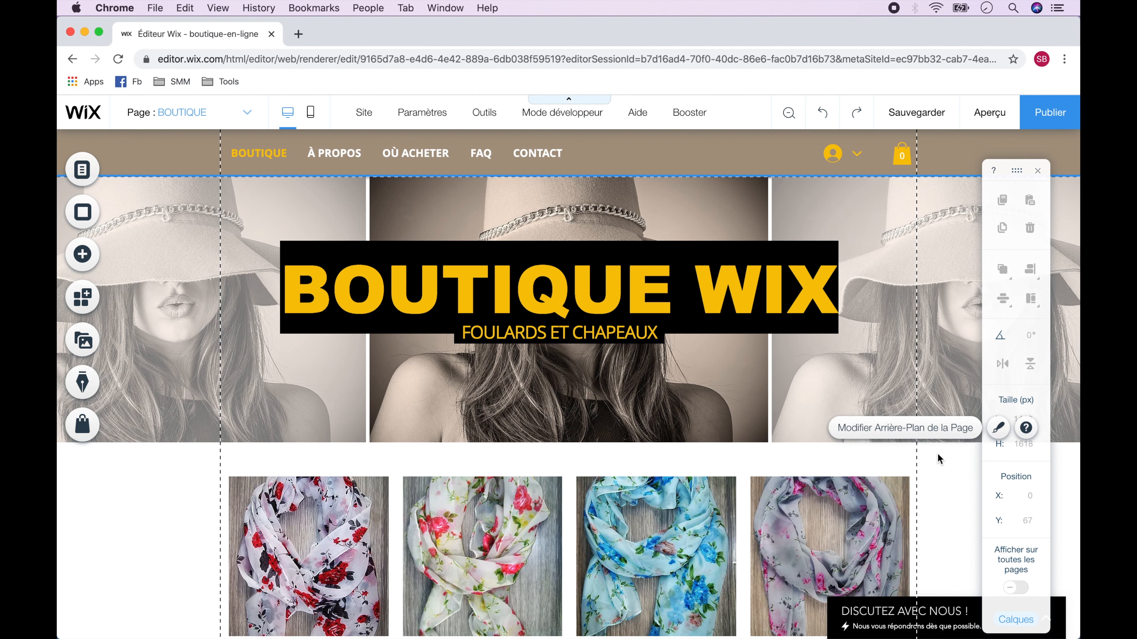
Set the page background to the light orange colour #FCD9AA.
{"action": "left_click", "coordinate": [84, 219]}
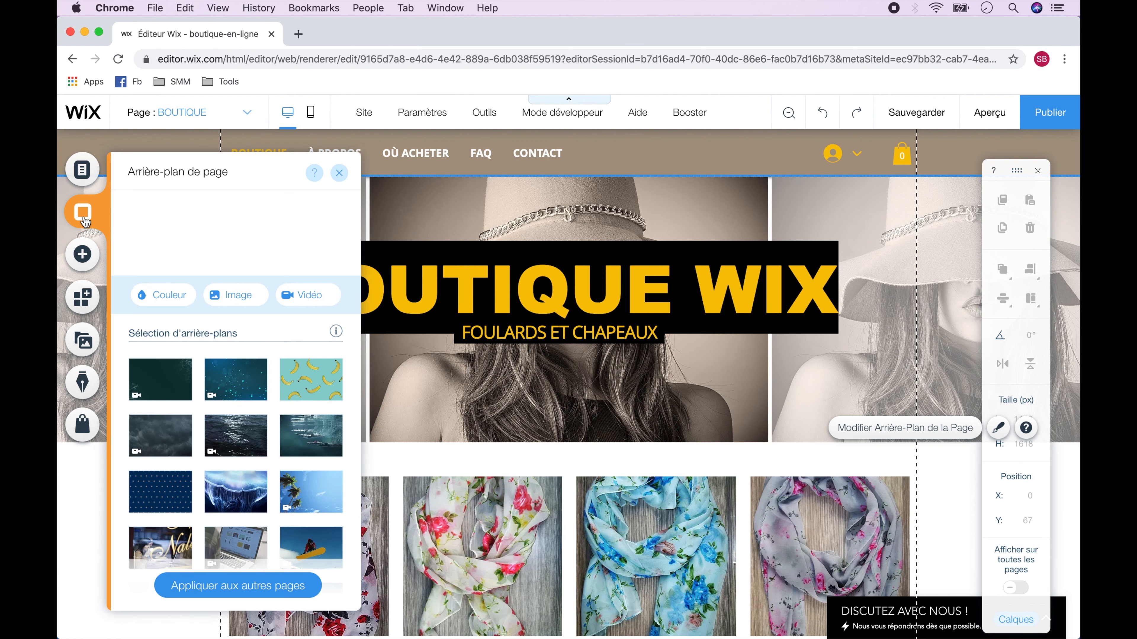
{"action": "left_click", "coordinate": [170, 296]}
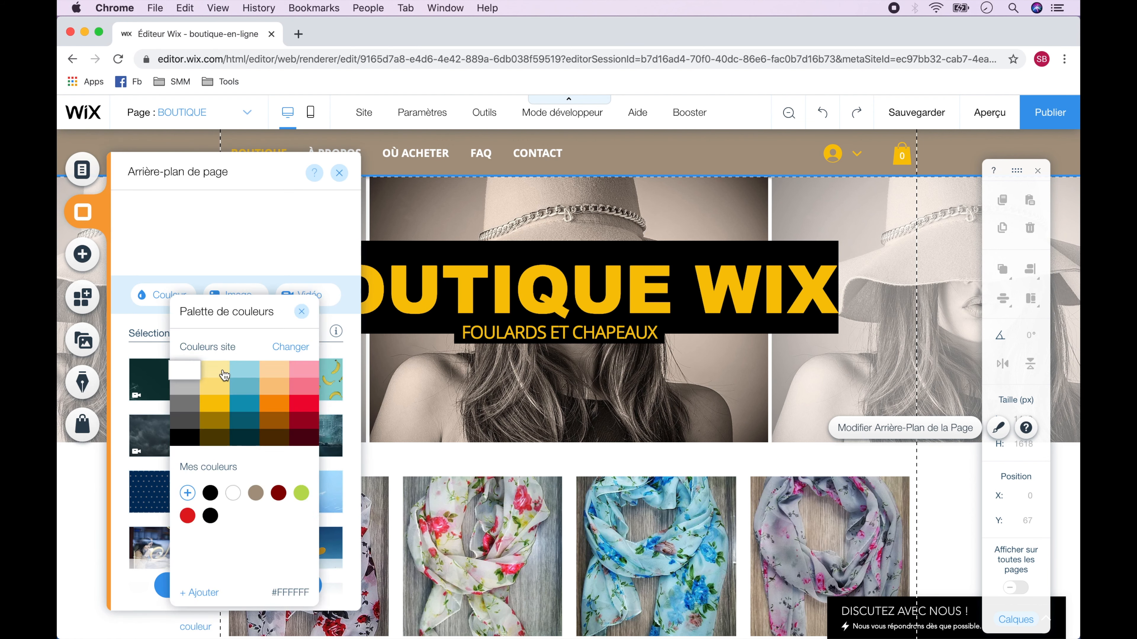
{"action": "left_click", "coordinate": [271, 375]}
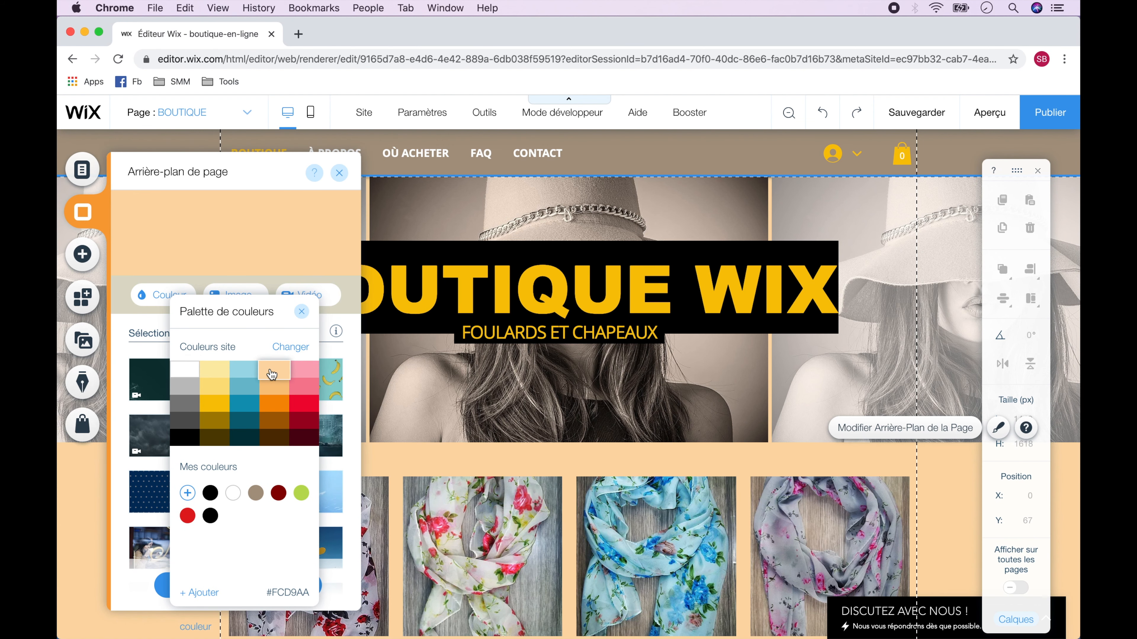
{"action": "left_click", "coordinate": [340, 174]}
{"action": "left_click", "coordinate": [341, 174]}
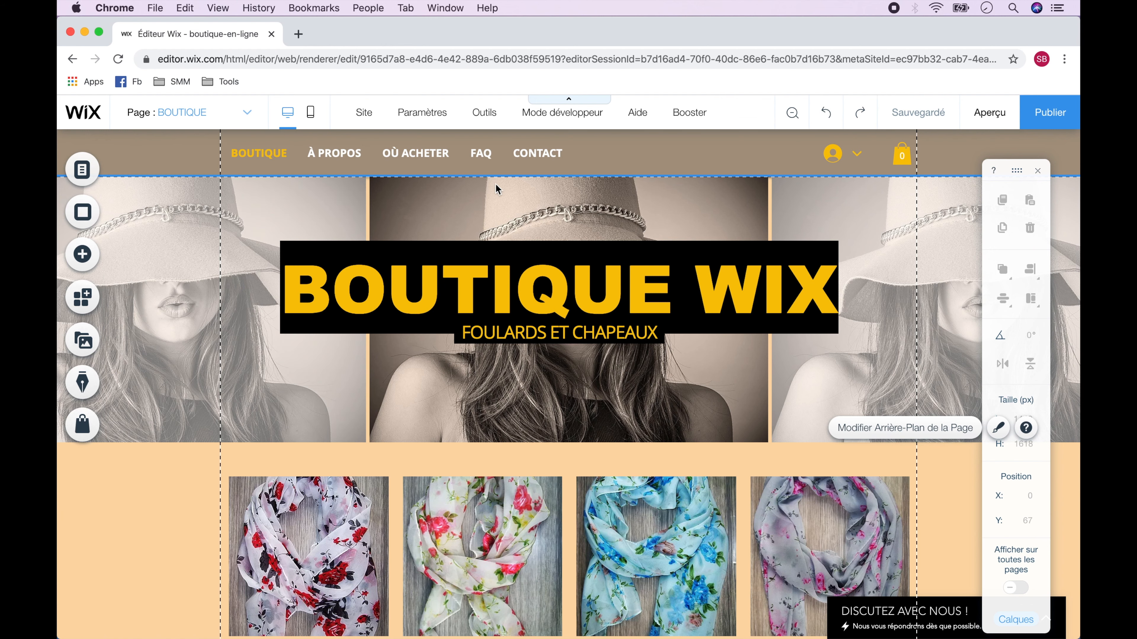
Preview the shop page down to the hat articles, then return to the editor.
{"action": "left_click", "coordinate": [988, 119]}
{"action": "scroll", "coordinate": [975, 311], "scroll_direction": "down", "scroll_amount": 8}
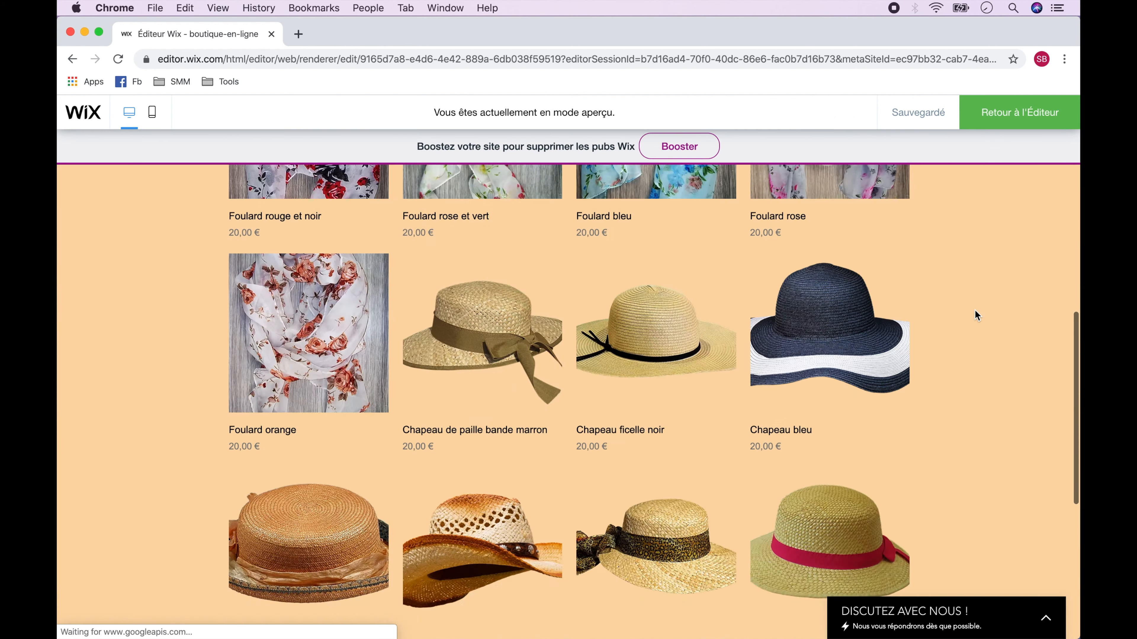
{"action": "scroll", "coordinate": [975, 310], "scroll_direction": "up", "scroll_amount": 8}
{"action": "left_click", "coordinate": [1029, 121]}
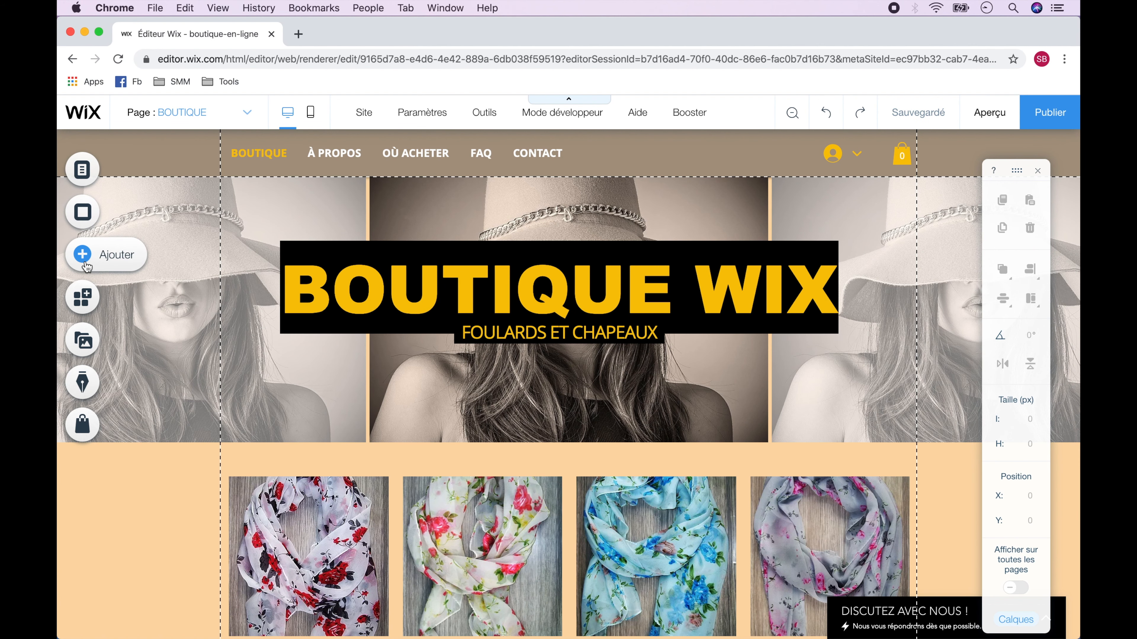
Create a folder named Logo in the site's image files and open it.
{"action": "left_click", "coordinate": [83, 255]}
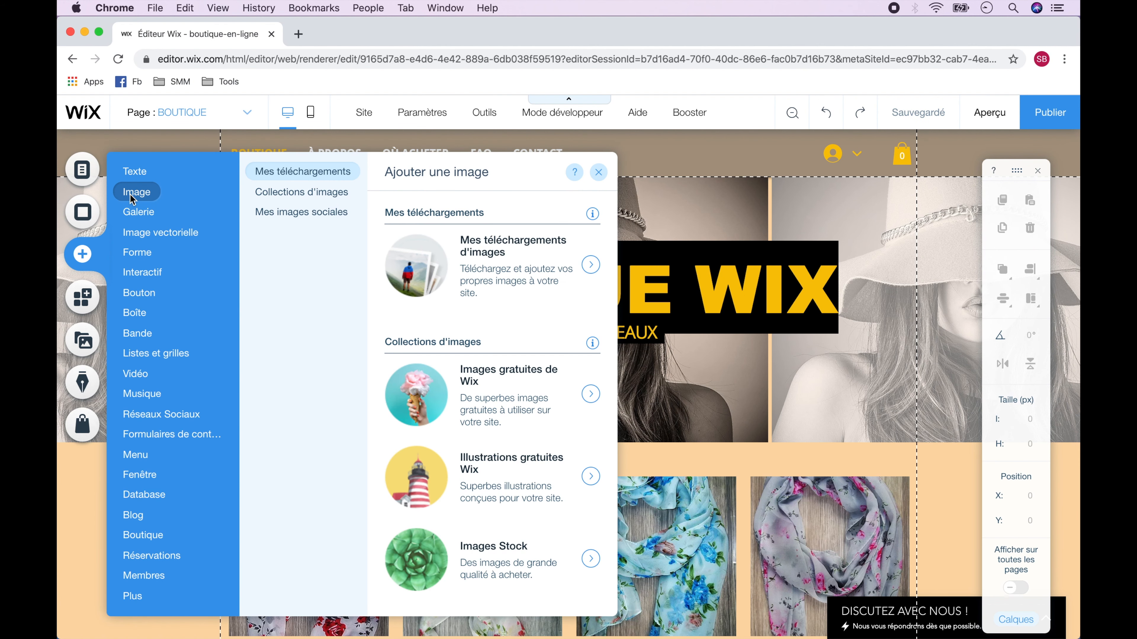
{"action": "left_click", "coordinate": [590, 265]}
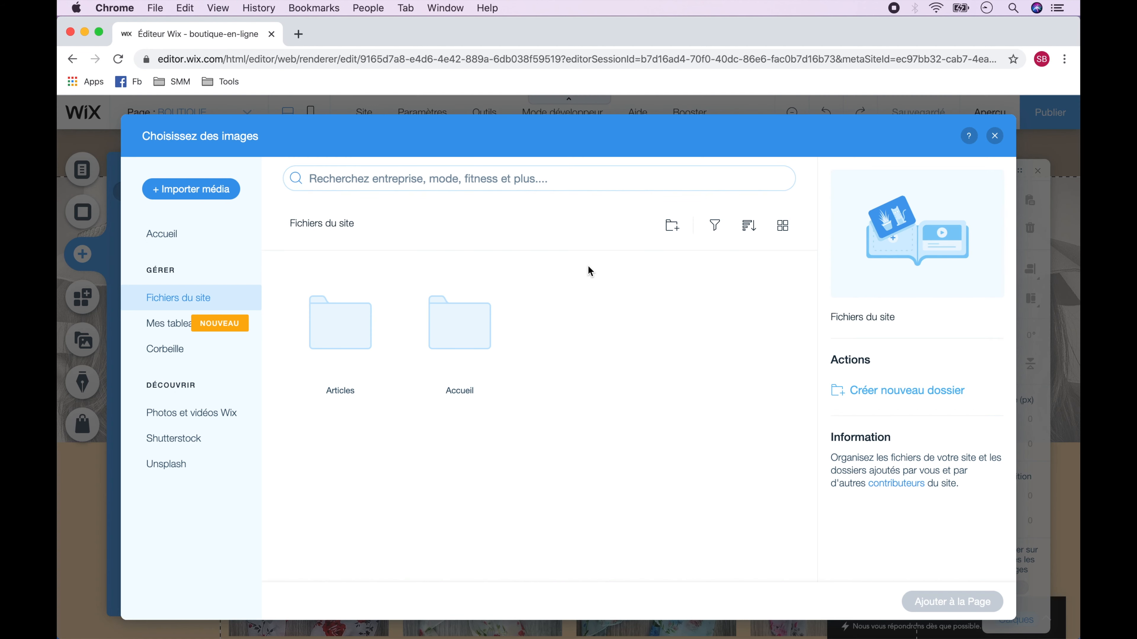
{"action": "left_click", "coordinate": [671, 225]}
{"action": "type", "text": "Logo"}
{"action": "key", "text": "Return"}
{"action": "double_click", "coordinate": [349, 310]}
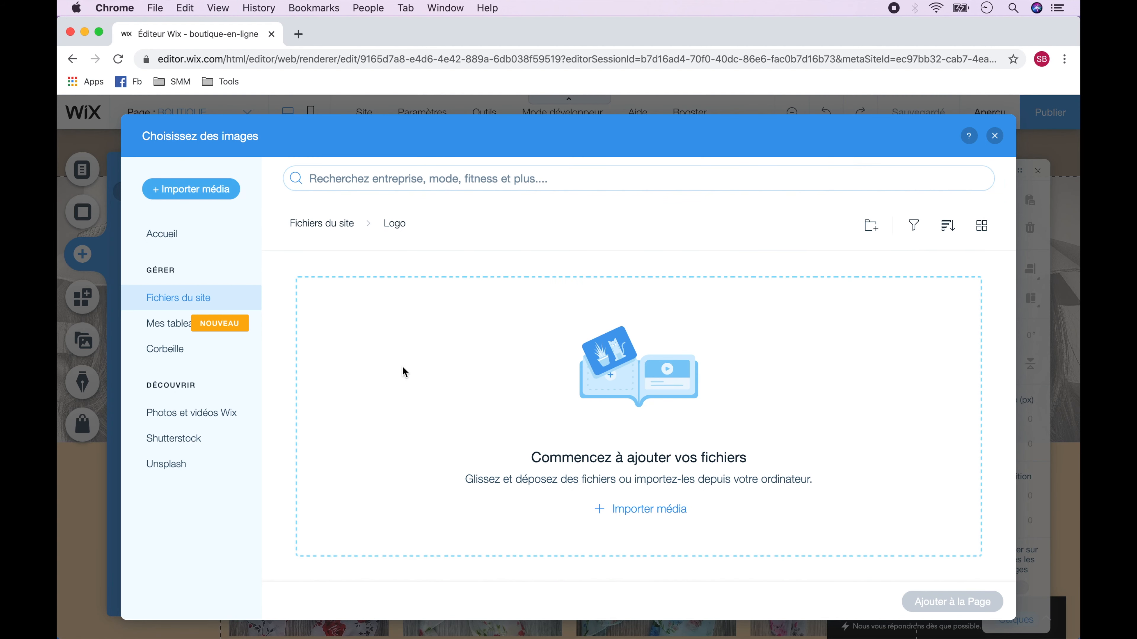
Upload the logo-boutique-wix-design image into the Logo folder and add it to the page.
{"action": "left_click", "coordinate": [642, 511]}
{"action": "left_click", "coordinate": [598, 414]}
{"action": "double_click", "coordinate": [534, 345]}
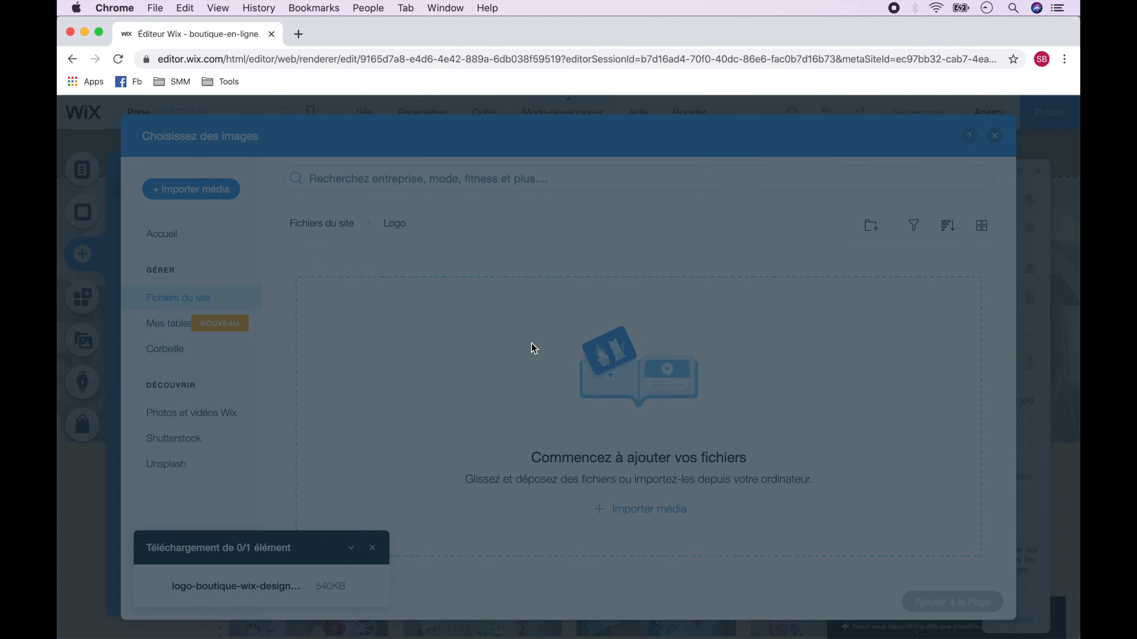
{"action": "left_click", "coordinate": [944, 602]}
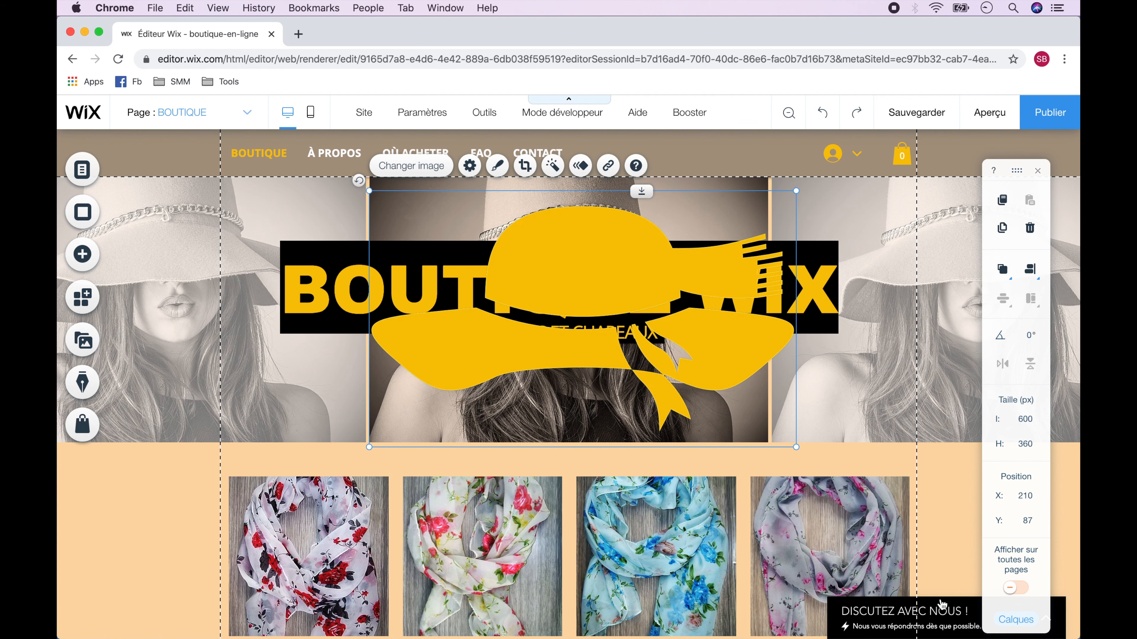
Shrink the hat logo and place it in the header before the BOUTIQUE menu item, with the editor's top bar hidden.
{"action": "left_click", "coordinate": [569, 99]}
{"action": "left_click_drag", "start_coordinate": [369, 161], "coordinate": [119, 124]}
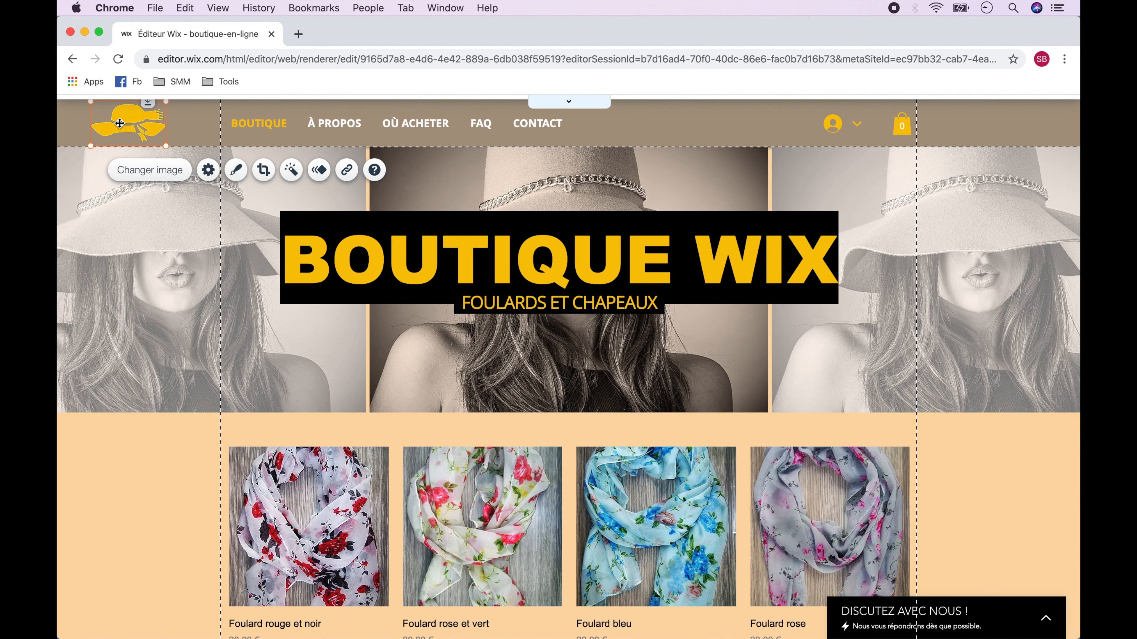
Save the site, and delete the OÙ ACHETER and FAQ pages from the site menu.
{"action": "left_click", "coordinate": [569, 99]}
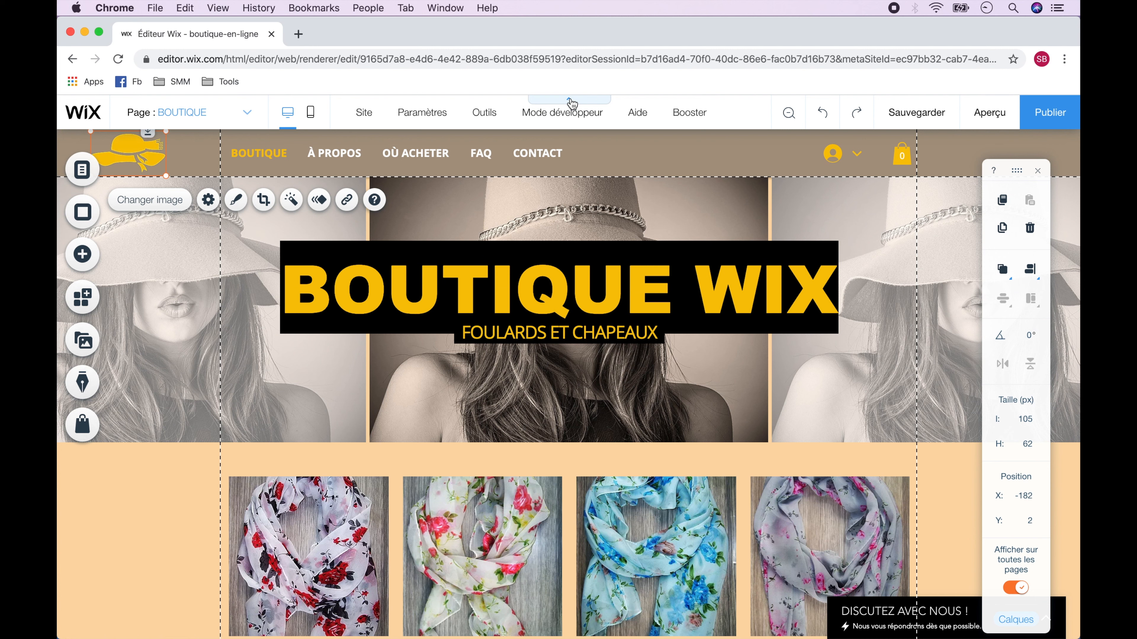
{"action": "key", "text": "super+s"}
{"action": "left_click", "coordinate": [83, 170]}
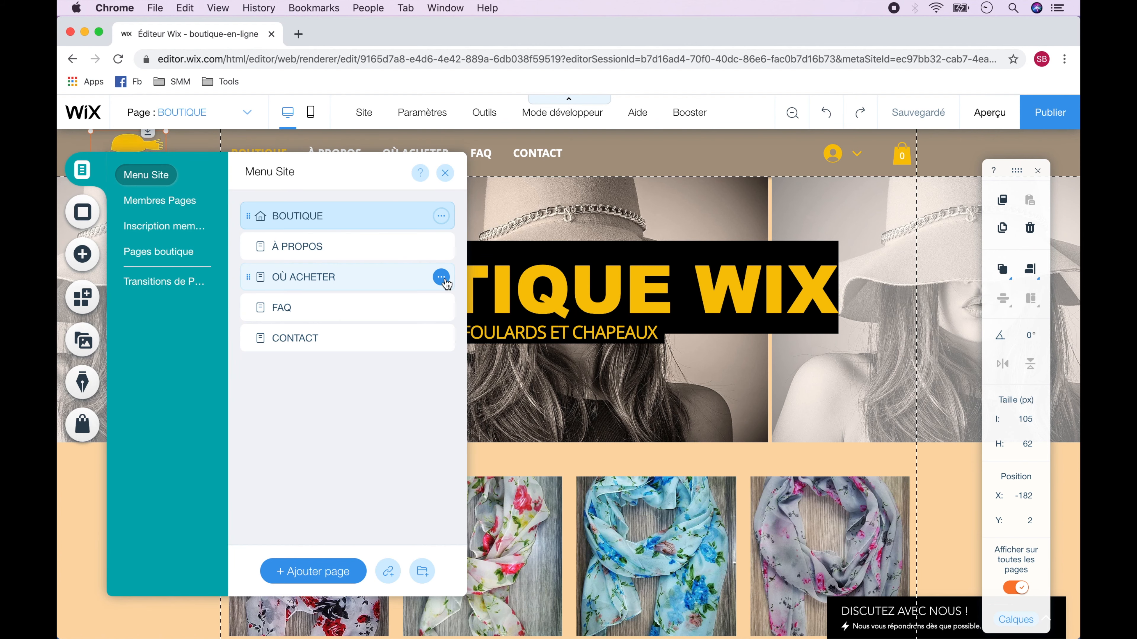
{"action": "left_click", "coordinate": [442, 278]}
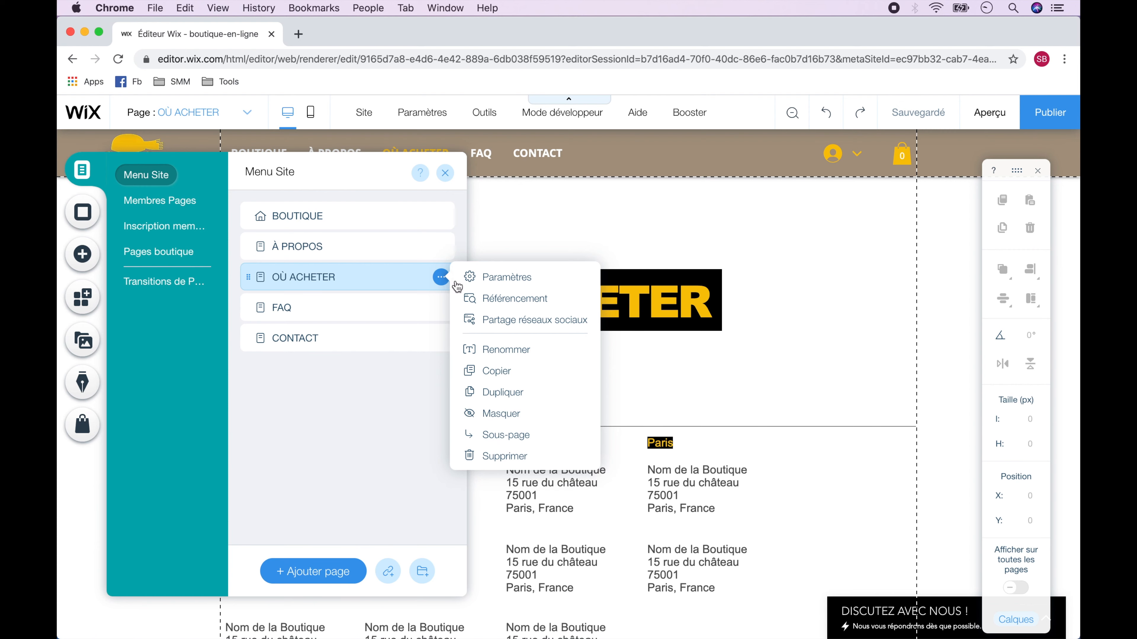
{"action": "left_click", "coordinate": [505, 456]}
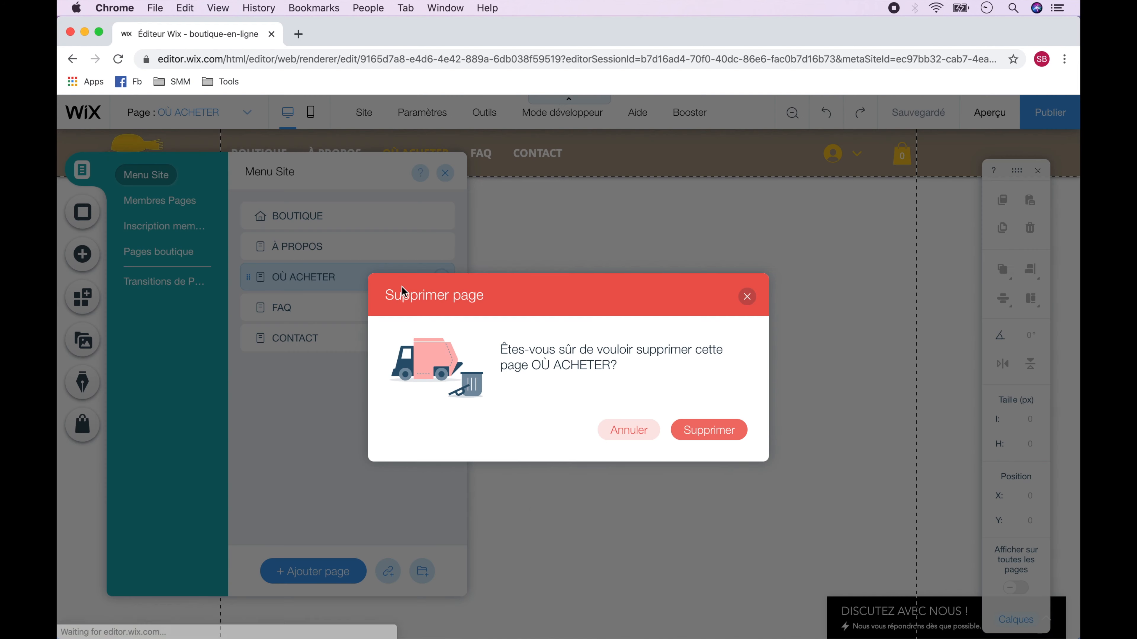
{"action": "key", "text": "Return"}
{"action": "left_click", "coordinate": [441, 278]}
{"action": "left_click", "coordinate": [504, 451]}
{"action": "left_click", "coordinate": [716, 429]}
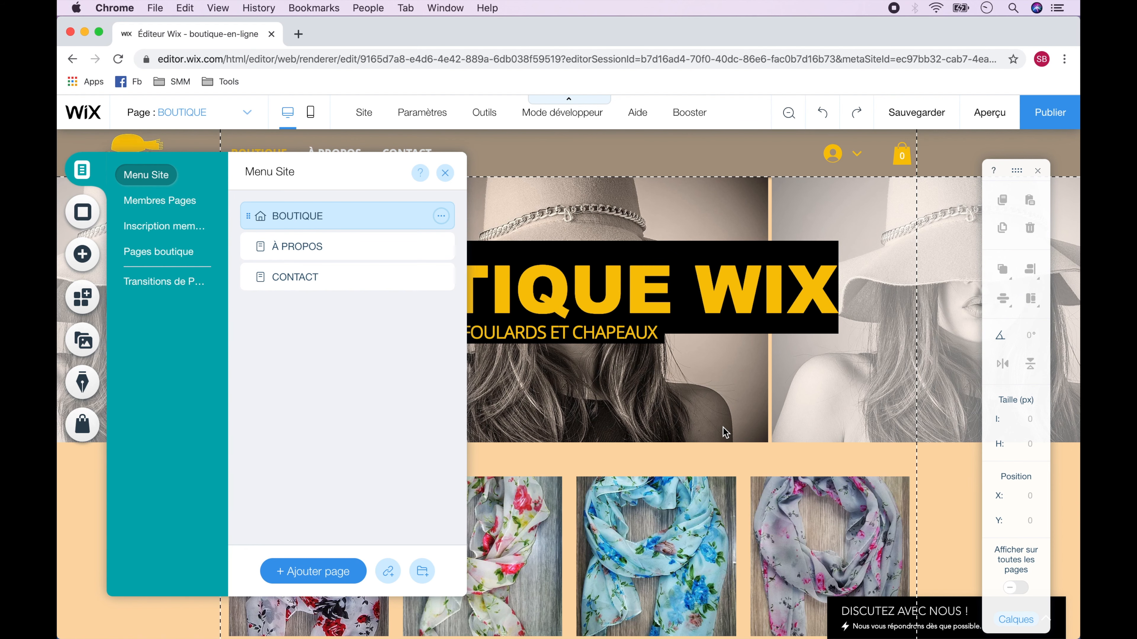
Add a page named CHAPEAUX in capitals and make it a sub-page of BOUTIQUE.
{"action": "left_click", "coordinate": [321, 573]}
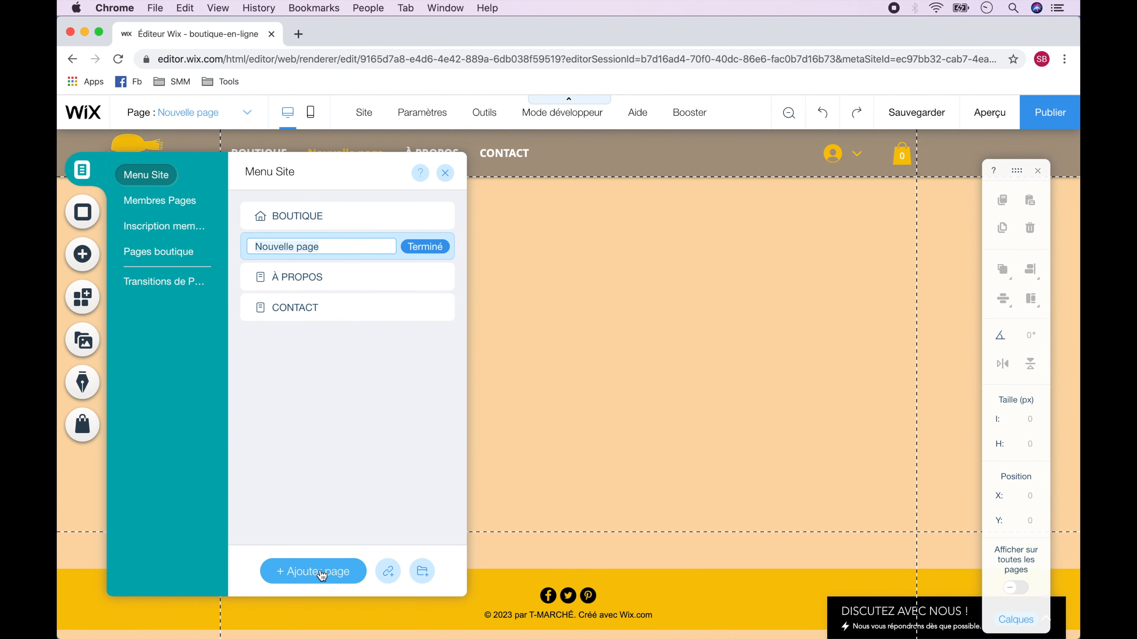
{"action": "type", "text": "Chapeaux"}
{"action": "left_click", "coordinate": [425, 247]}
{"action": "left_click", "coordinate": [441, 246]}
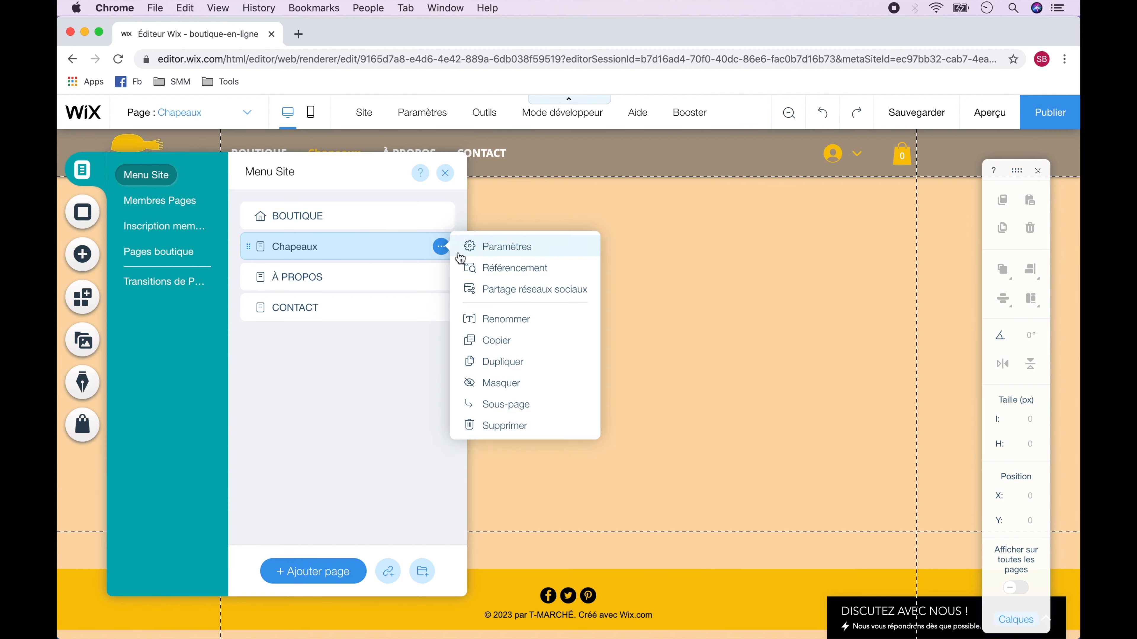
{"action": "left_click", "coordinate": [483, 319]}
{"action": "type", "text": "CHAPEAUX"}
{"action": "left_click", "coordinate": [425, 247]}
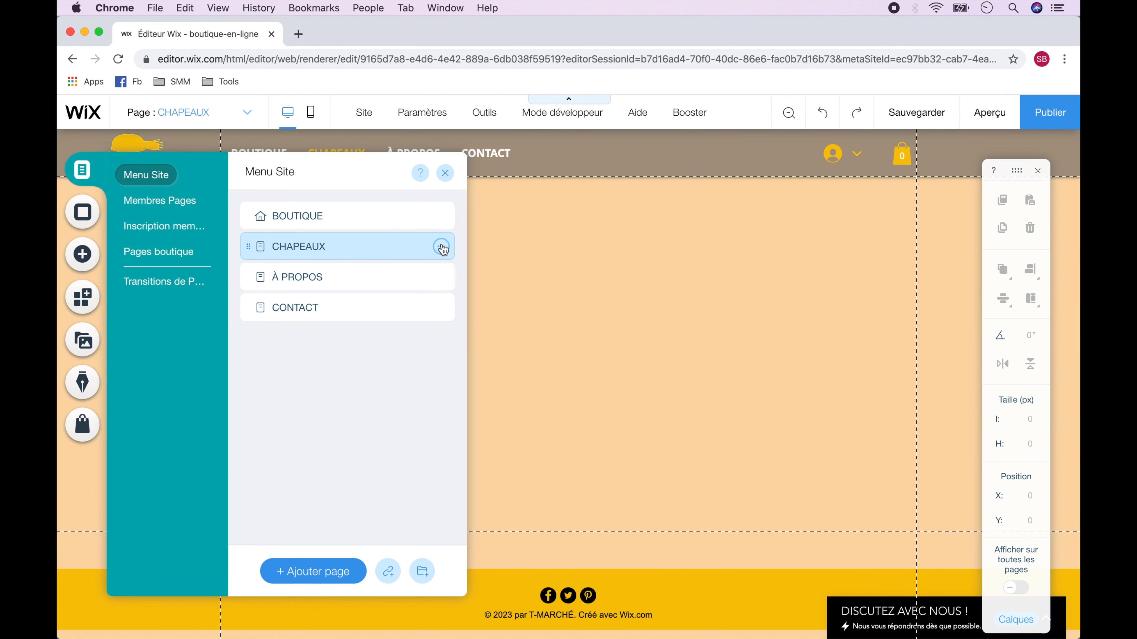
{"action": "left_click", "coordinate": [441, 246]}
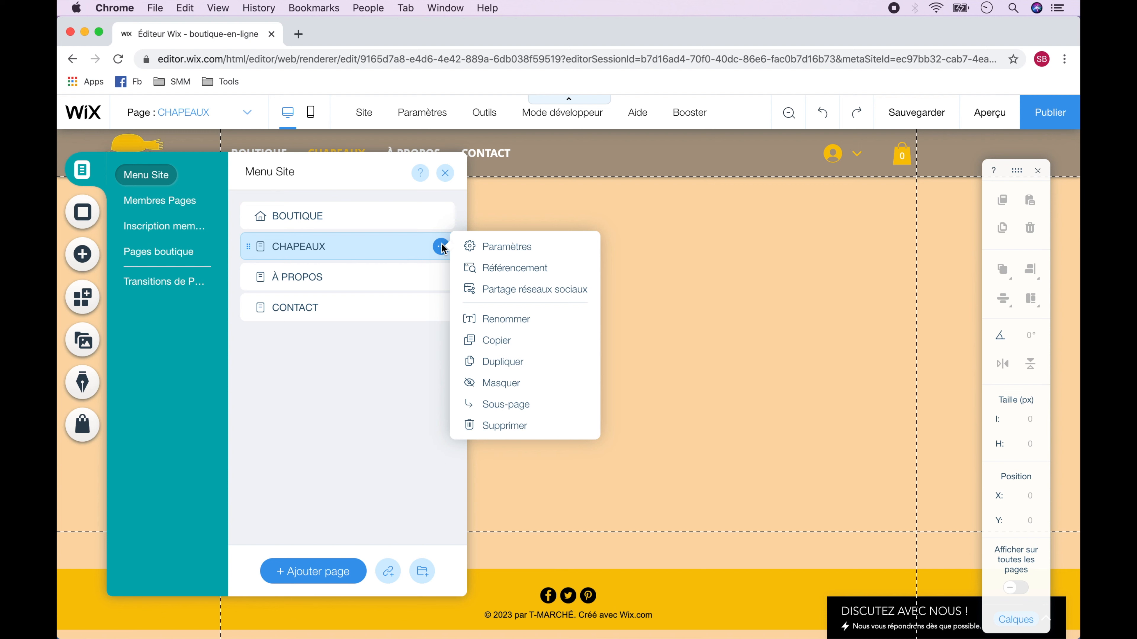
{"action": "left_click", "coordinate": [500, 402]}
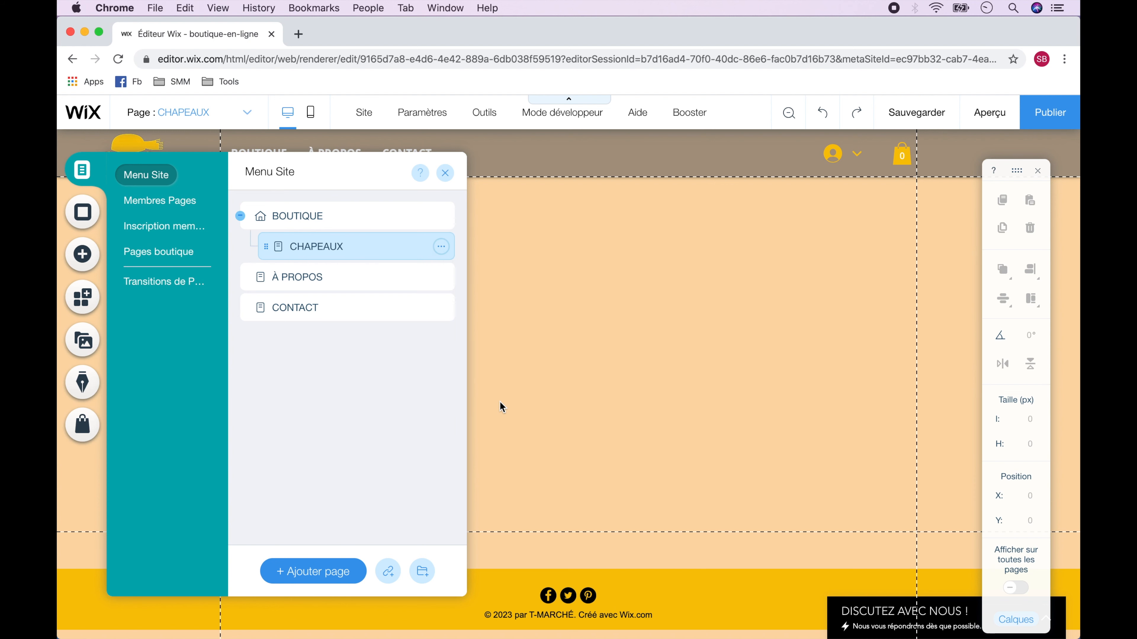
Add a second sub-page named FOULARDS under BOUTIQUE and open the CHAPEAUX page for editing.
{"action": "left_click", "coordinate": [305, 571]}
{"action": "type", "text": "FOULARDS"}
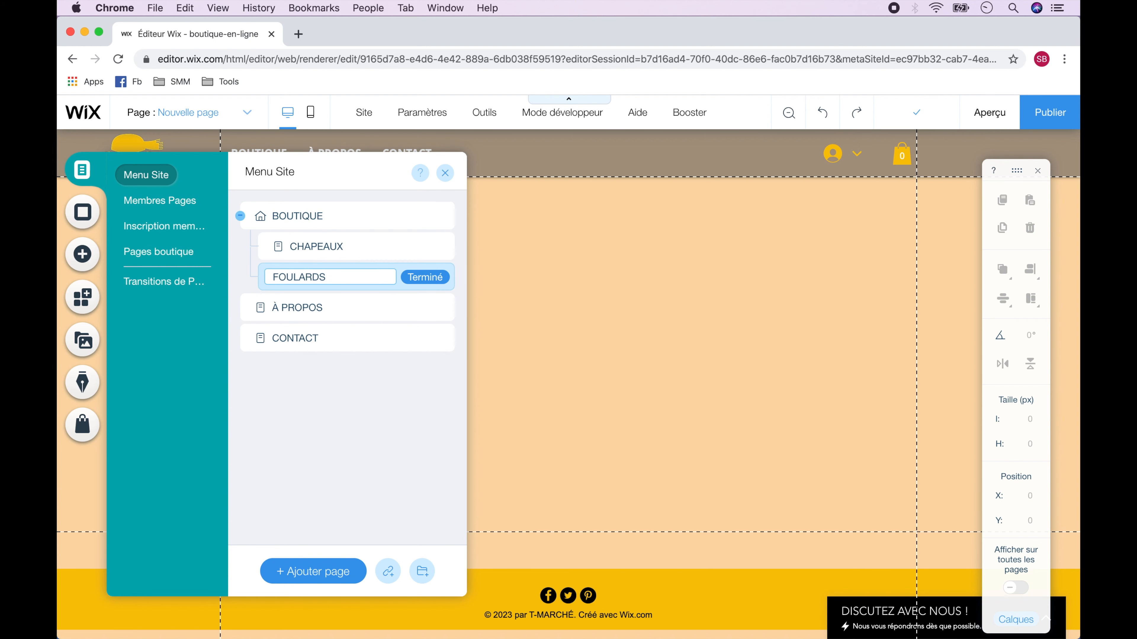
{"action": "left_click", "coordinate": [425, 277]}
{"action": "left_click", "coordinate": [369, 252]}
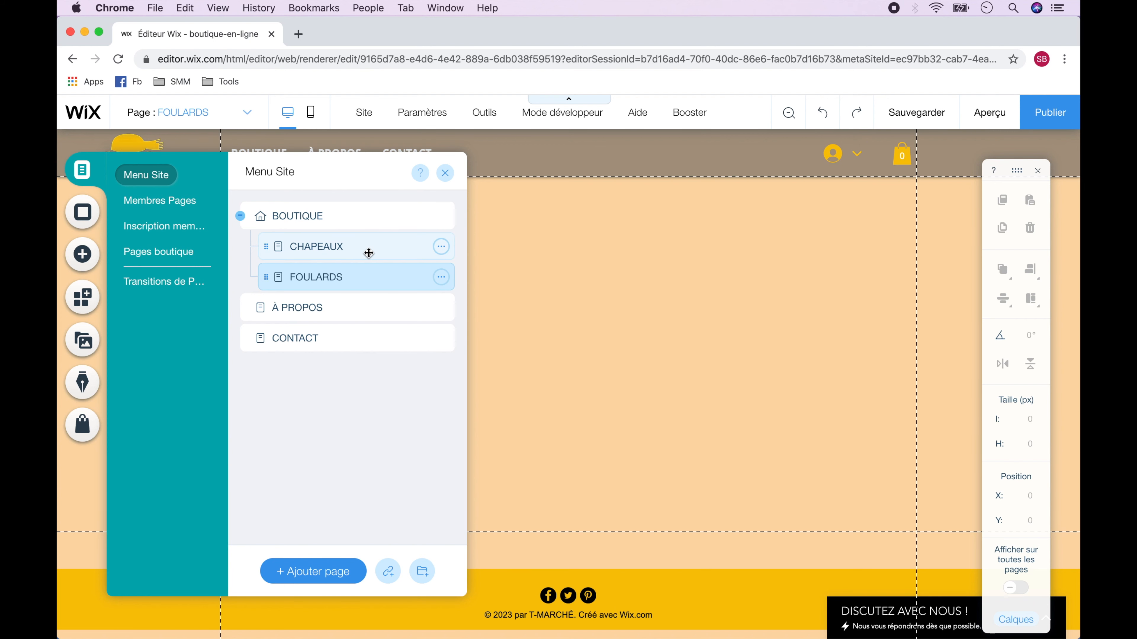
{"action": "left_click", "coordinate": [446, 174]}
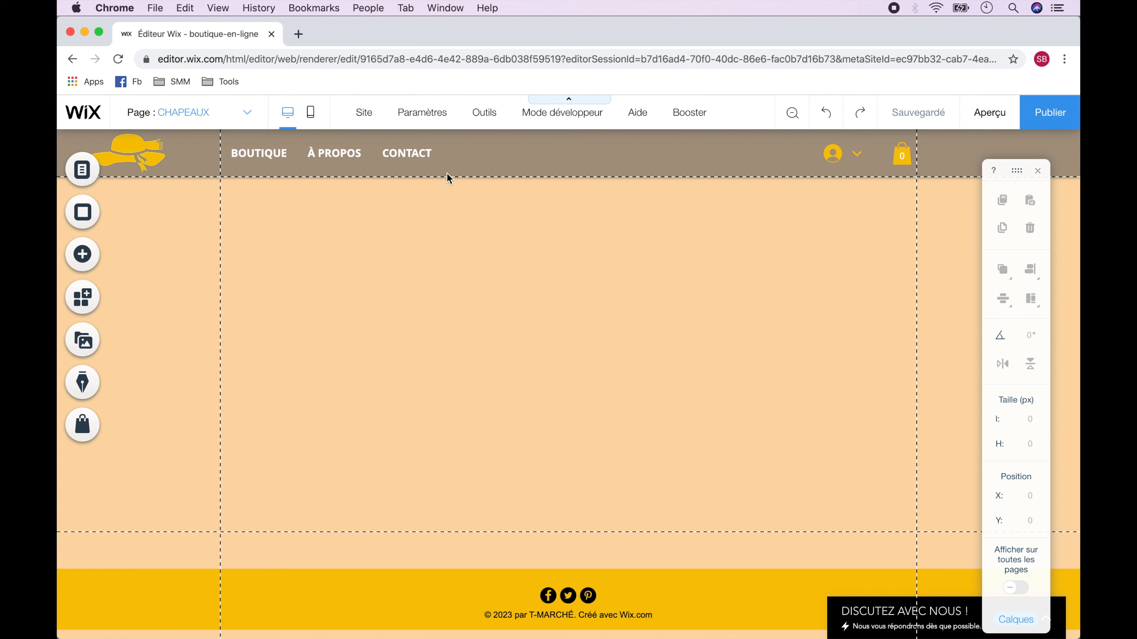
Add the full-width interactive slideshow with the FALL 2023 design to the CHAPEAUX page.
{"action": "left_click", "coordinate": [88, 251]}
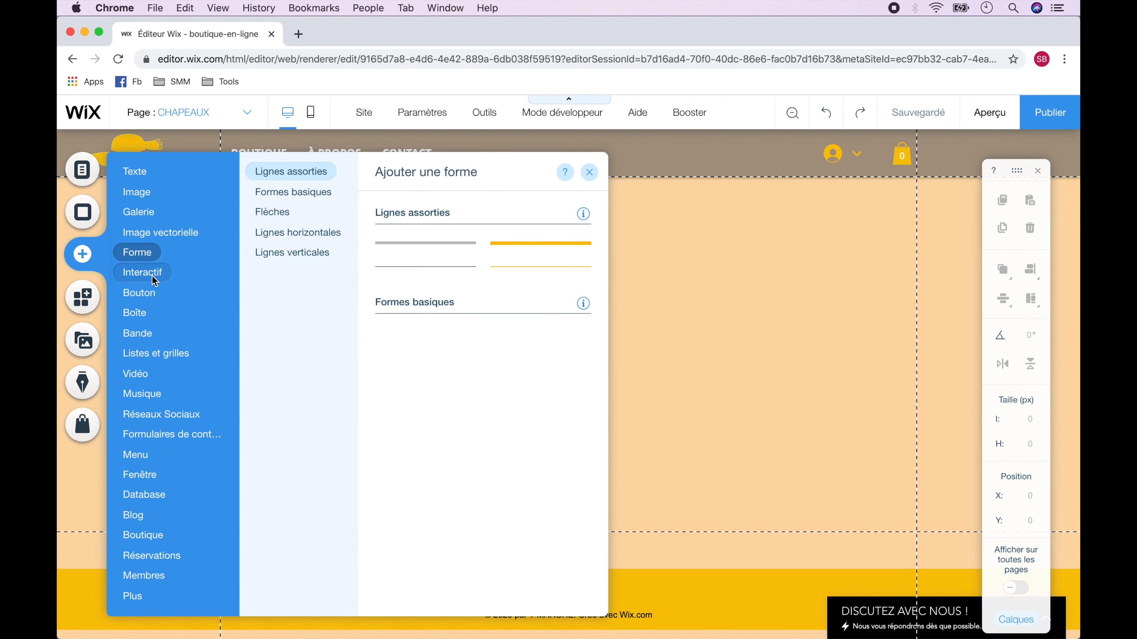
{"action": "mouse_move", "coordinate": [154, 280]}
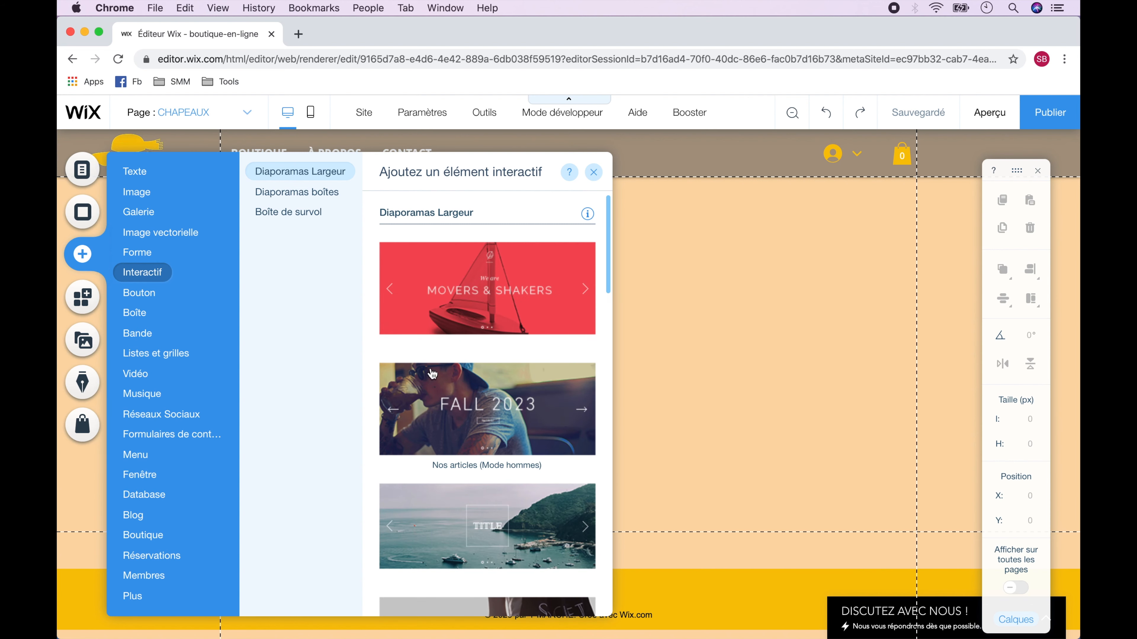
{"action": "left_click", "coordinate": [462, 409]}
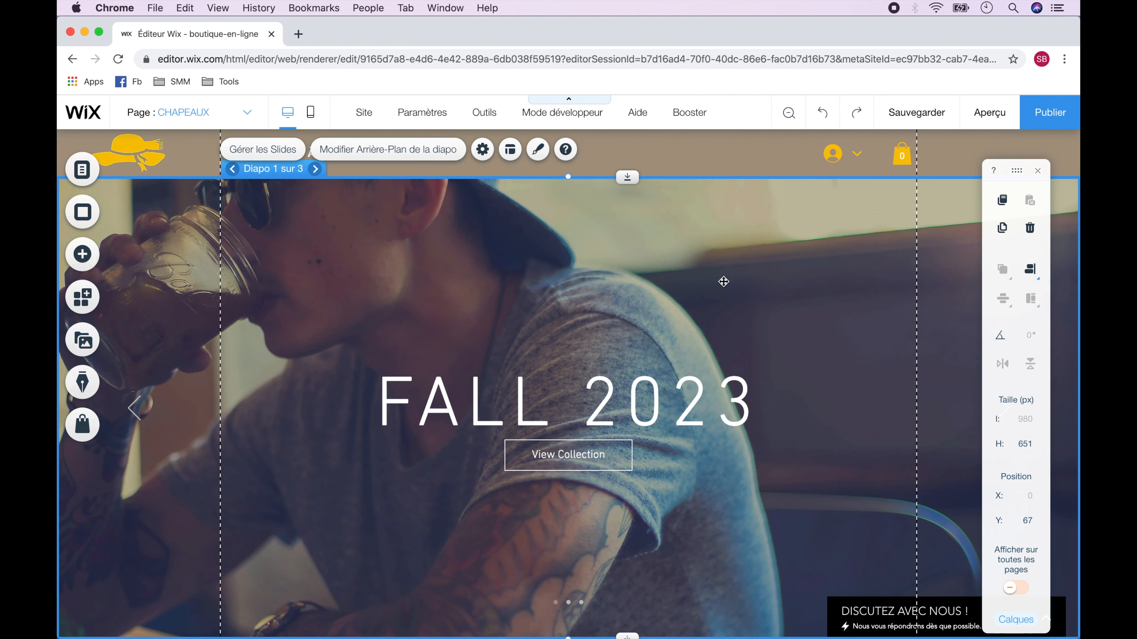
Change the first slide's title to NOS CHAPEAUX and remove its View Collection button.
{"action": "left_click", "coordinate": [552, 284]}
{"action": "double_click", "coordinate": [552, 284]}
{"action": "type", "text": "NOS CHAPEAUX"}
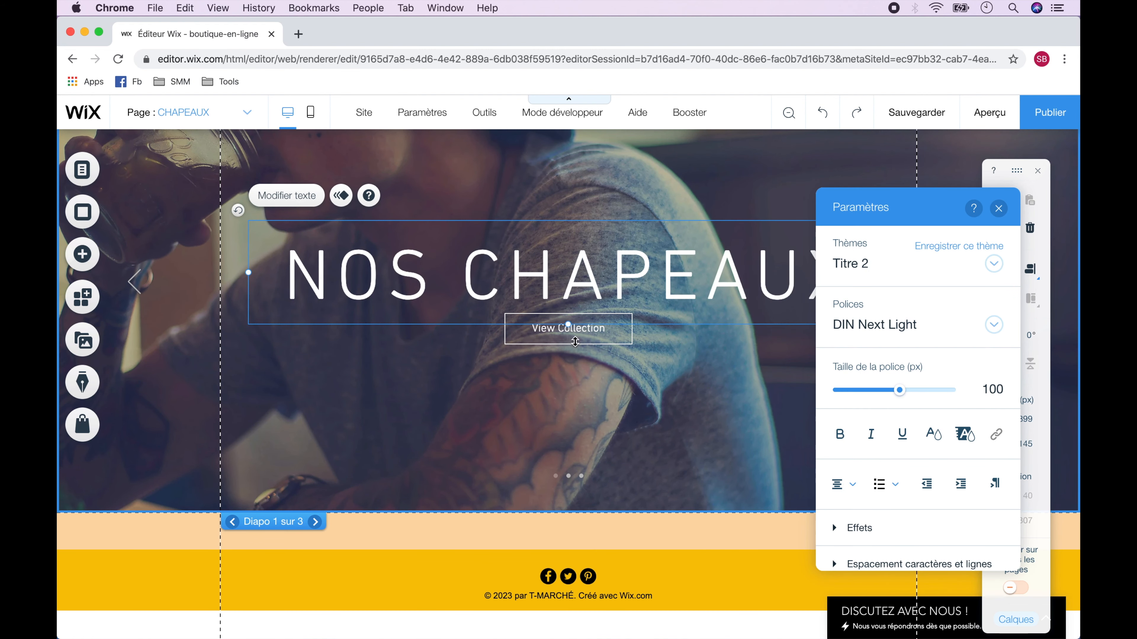
{"action": "left_click", "coordinate": [576, 344]}
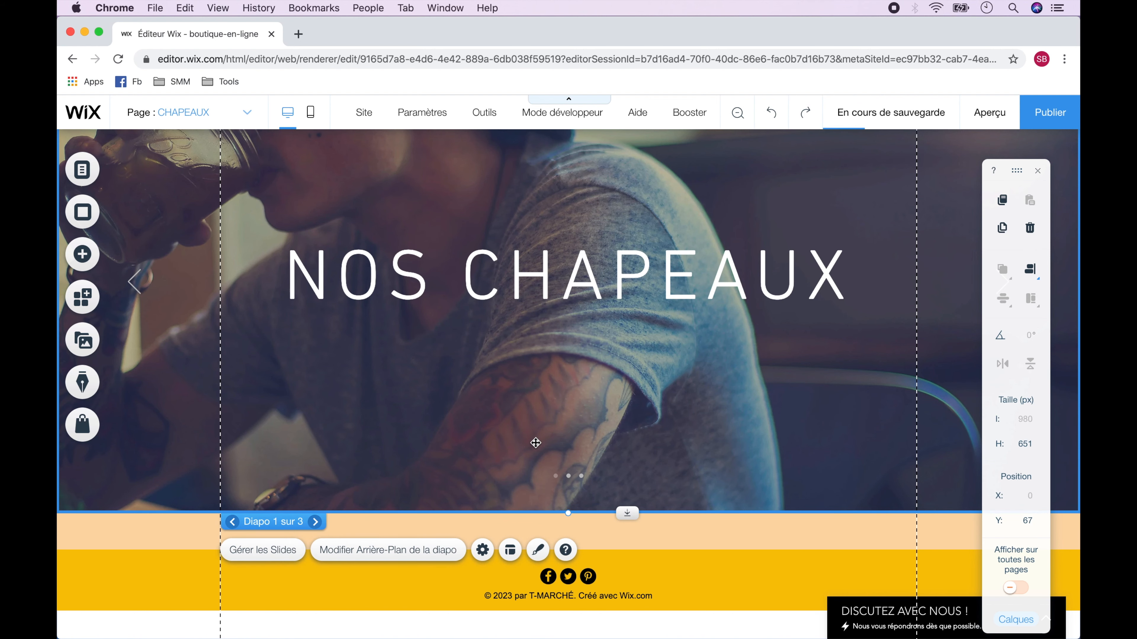
{"action": "scroll", "coordinate": [545, 442], "scroll_direction": "up", "scroll_amount": 3}
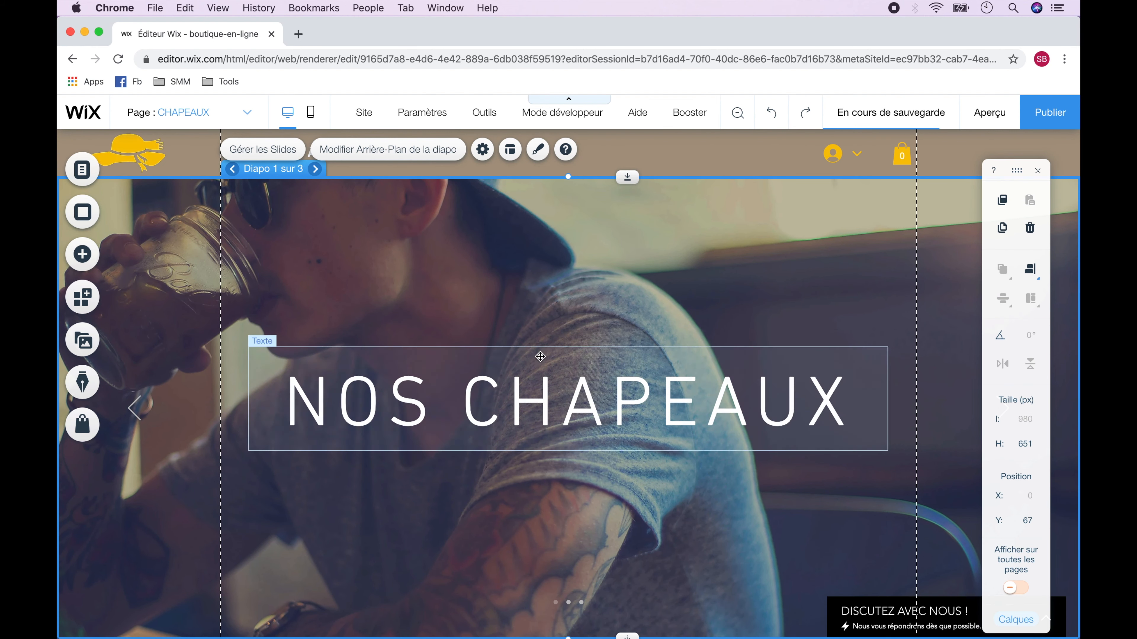
Delete Diapo 3 and Diapo 2 from the slideshow, keeping only the NOS CHAPEAUX slide.
{"action": "double_click", "coordinate": [450, 252]}
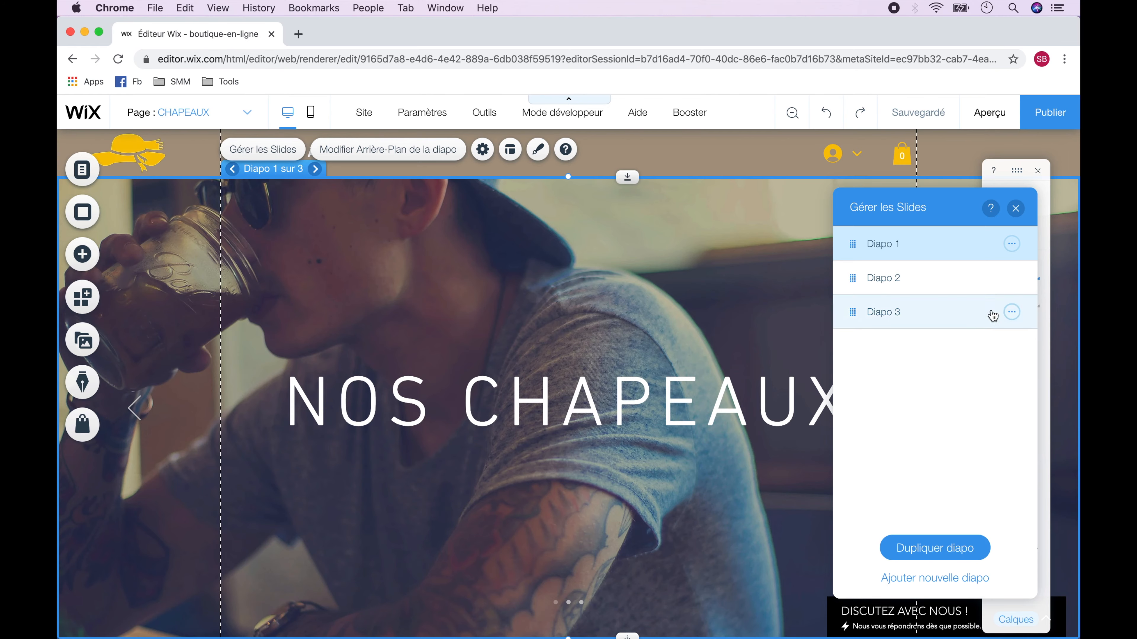
{"action": "left_click", "coordinate": [953, 282]}
{"action": "left_click", "coordinate": [945, 316]}
{"action": "left_click", "coordinate": [1011, 312]}
{"action": "left_click", "coordinate": [971, 351]}
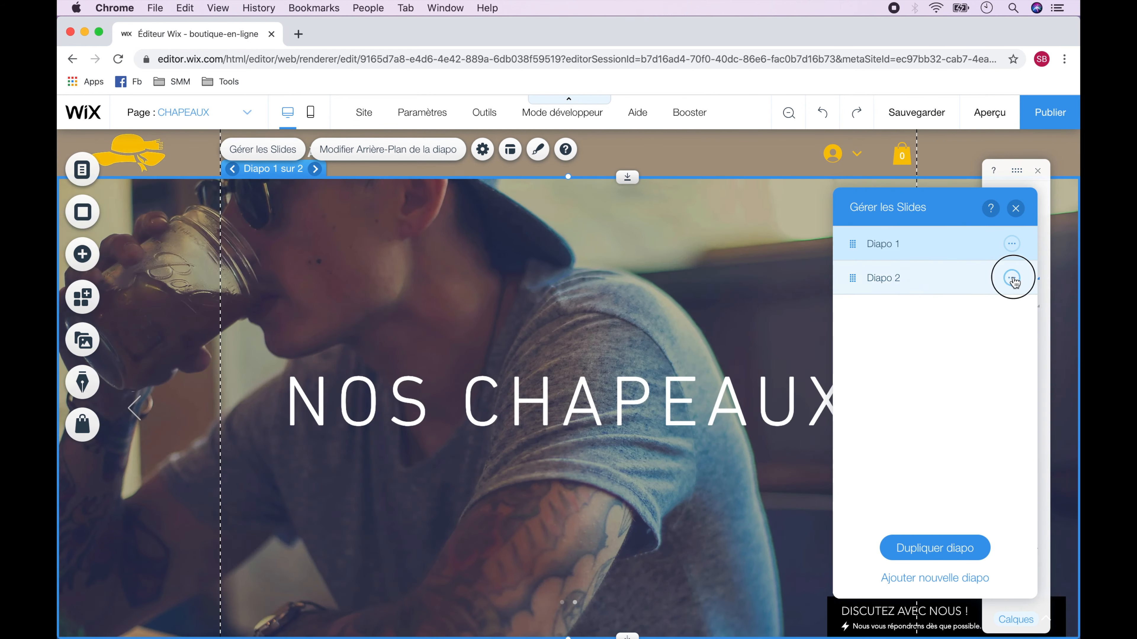
{"action": "left_click", "coordinate": [1011, 278]}
{"action": "left_click", "coordinate": [976, 316]}
{"action": "left_click", "coordinate": [1015, 209]}
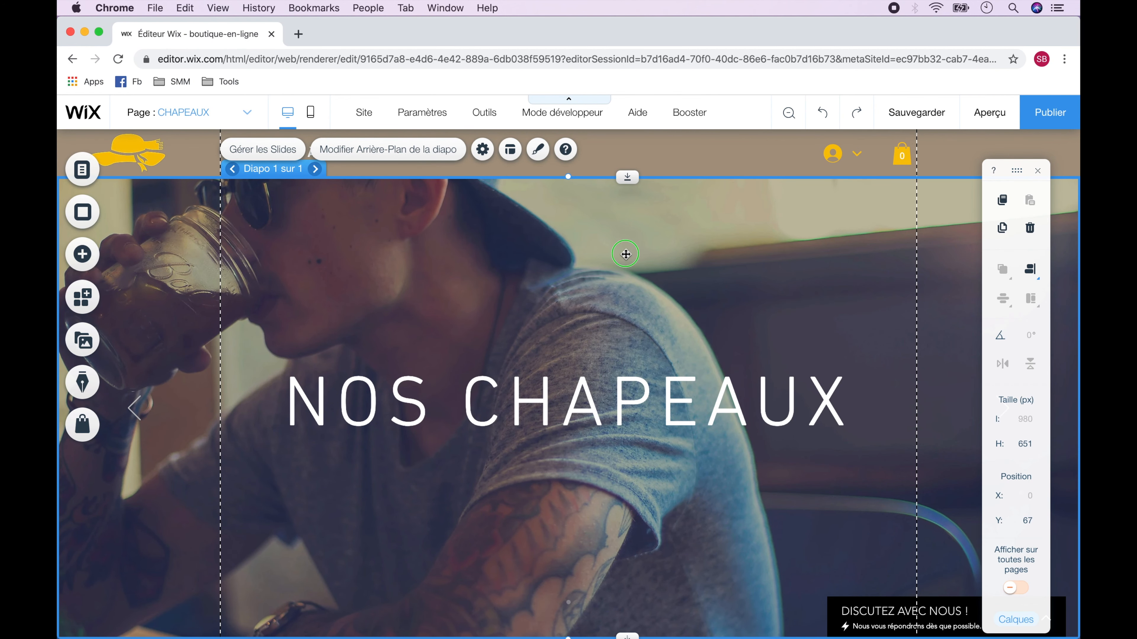
Replace the slide's photo background with the golden light-bubbles background from the suggested selection.
{"action": "right_click", "coordinate": [625, 254]}
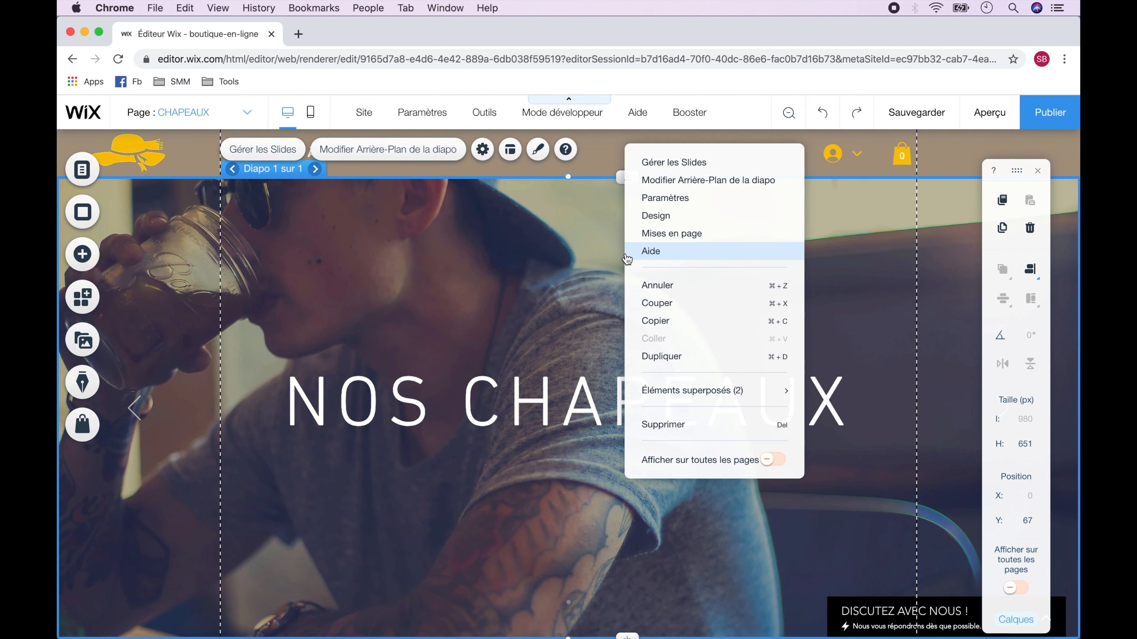
{"action": "left_click", "coordinate": [695, 185]}
{"action": "left_click", "coordinate": [934, 415]}
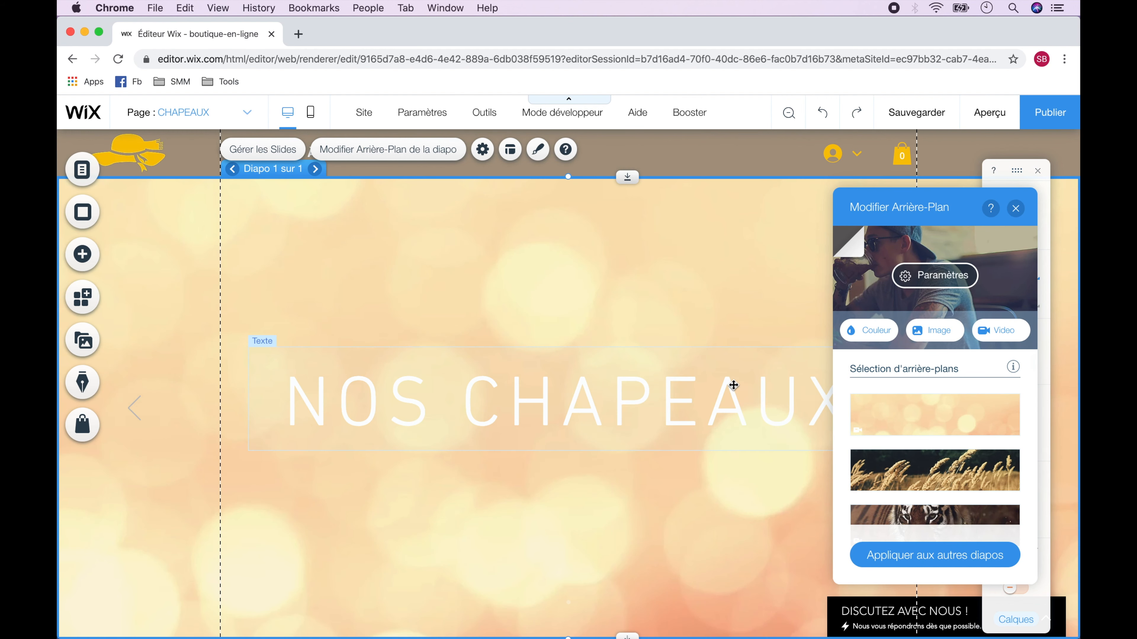
{"action": "left_click", "coordinate": [1016, 208]}
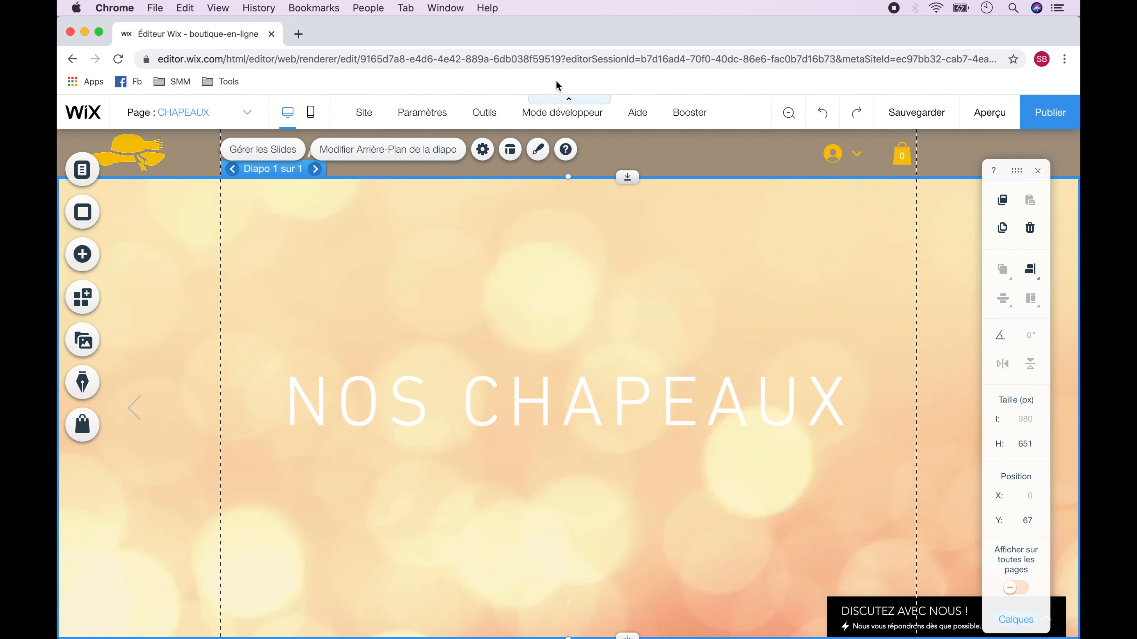
Shorten the slideshow and centre the NOS CHAPEAUX title in it, at about X 40 and Y 184 px.
{"action": "left_click", "coordinate": [569, 99]}
{"action": "left_click_drag", "start_coordinate": [624, 515], "coordinate": [612, 288]}
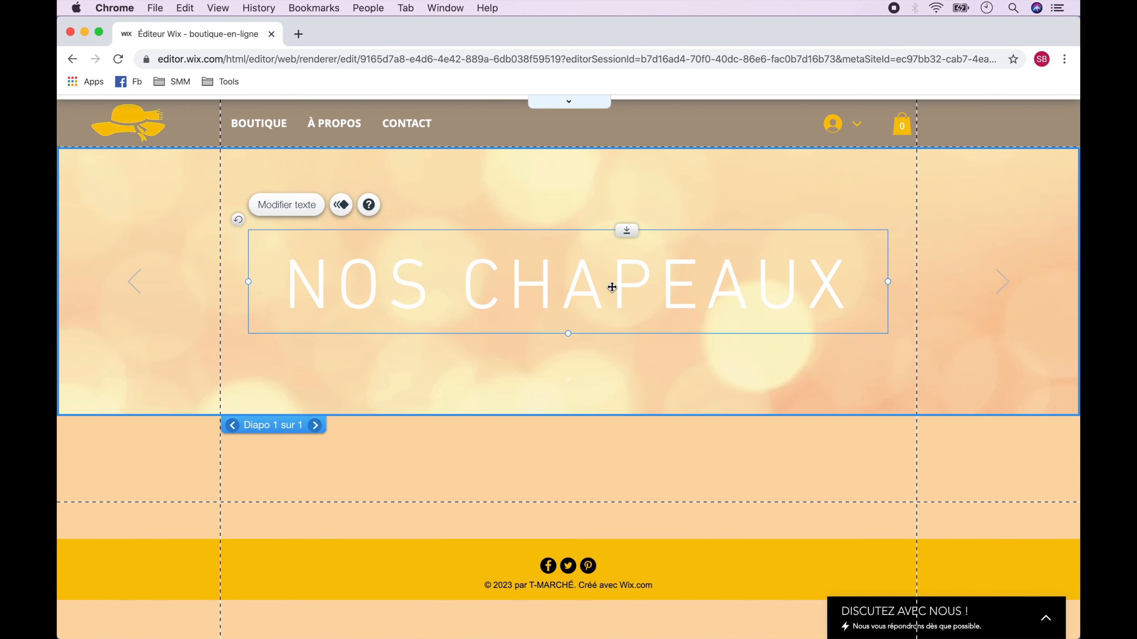
{"action": "left_click", "coordinate": [569, 102]}
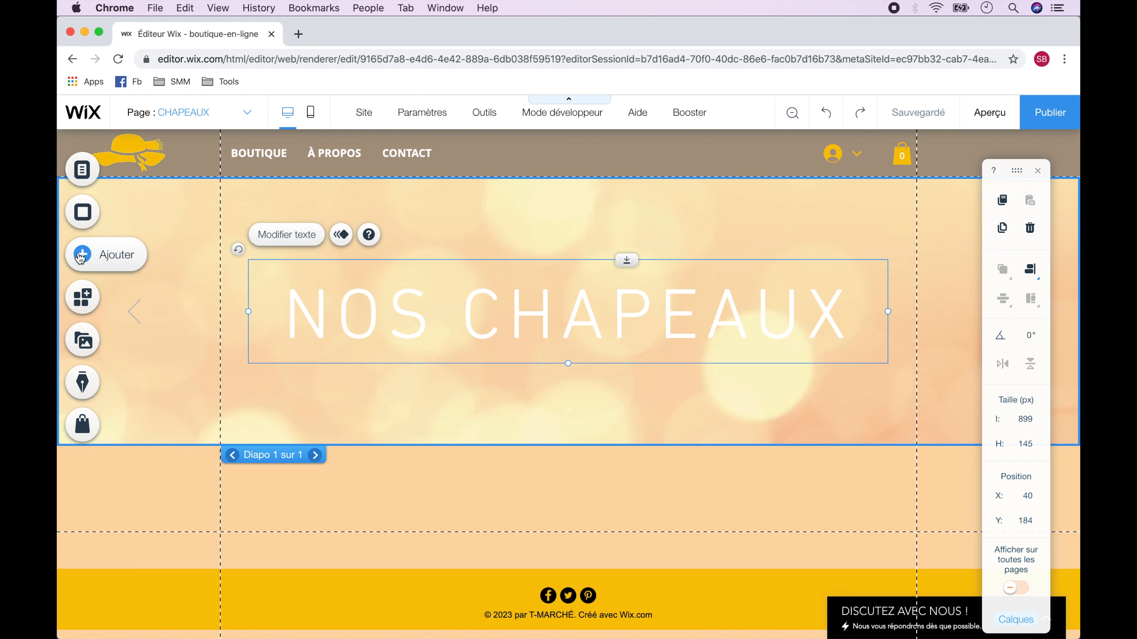
Add a Galerie Grid store gallery and place it directly beneath the slideshow, at about Y 446 px.
{"action": "left_click", "coordinate": [82, 255]}
{"action": "left_click", "coordinate": [149, 543]}
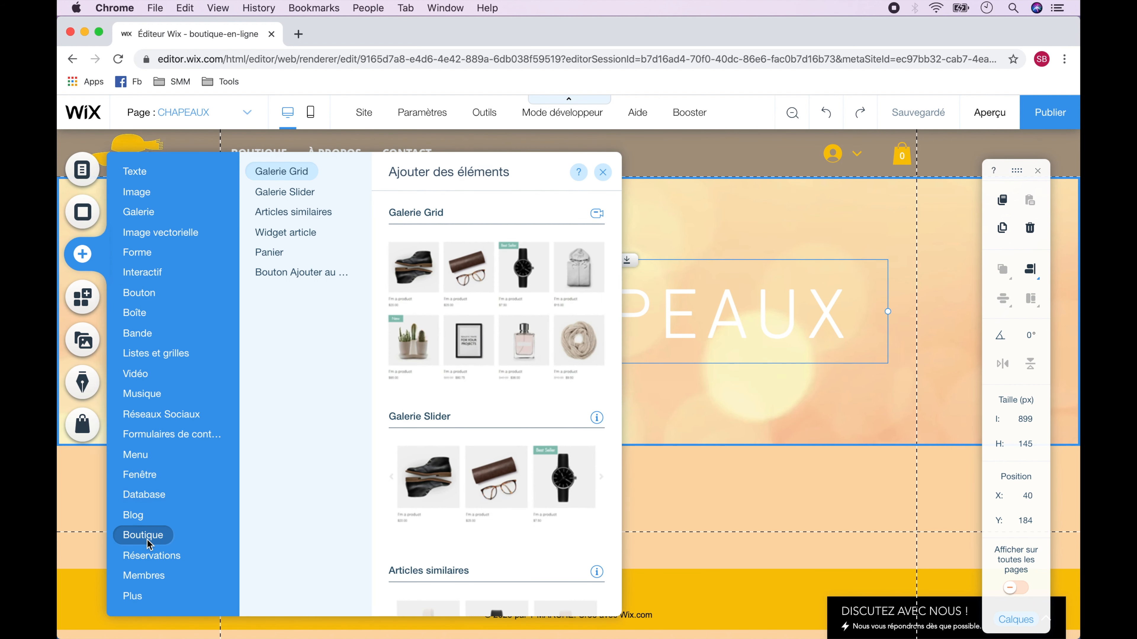
{"action": "left_click", "coordinate": [502, 287]}
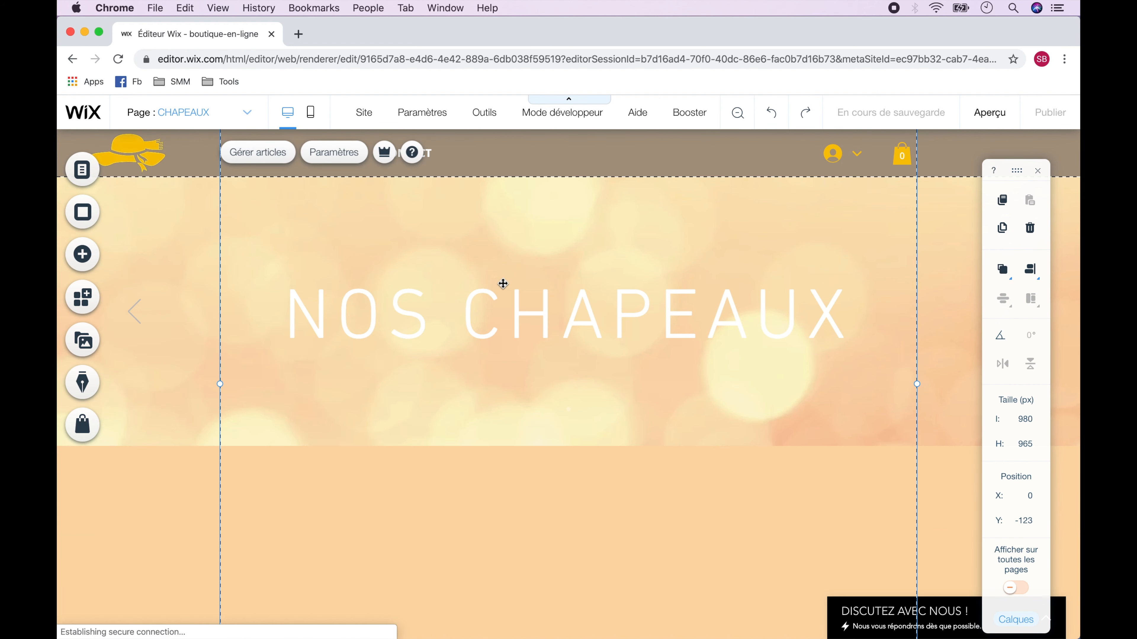
{"action": "left_click_drag", "start_coordinate": [513, 329], "coordinate": [558, 607]}
Set the grid gallery on the CHAPEAUX page to display the Chapeaux category.
{"action": "scroll", "coordinate": [554, 444], "scroll_direction": "down", "scroll_amount": 5}
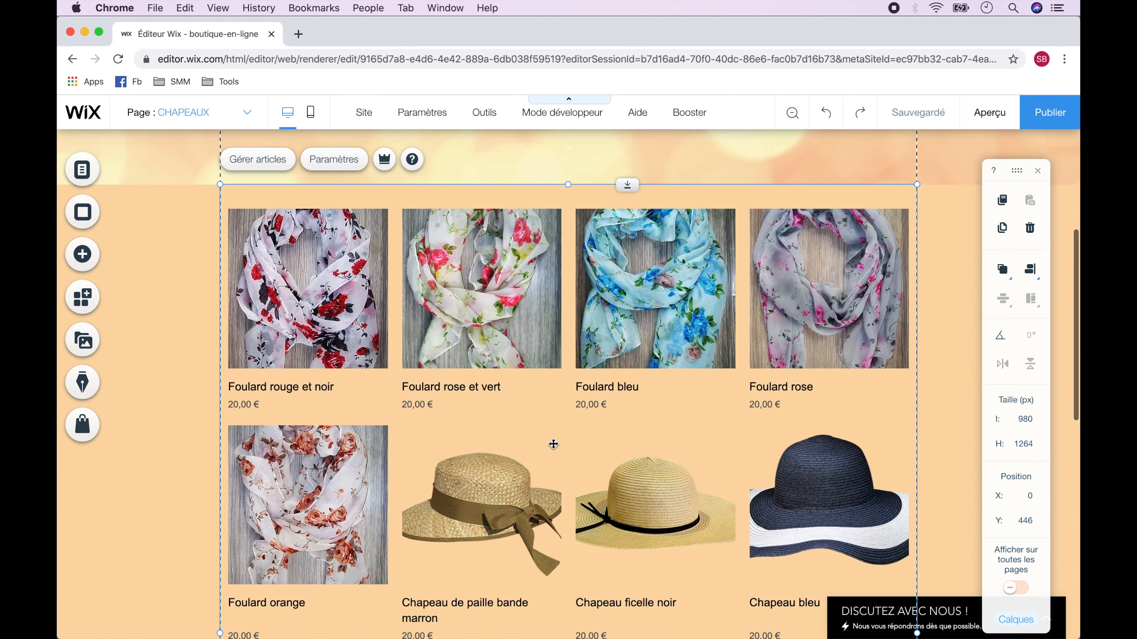
{"action": "scroll", "coordinate": [554, 444], "scroll_direction": "down", "scroll_amount": 10}
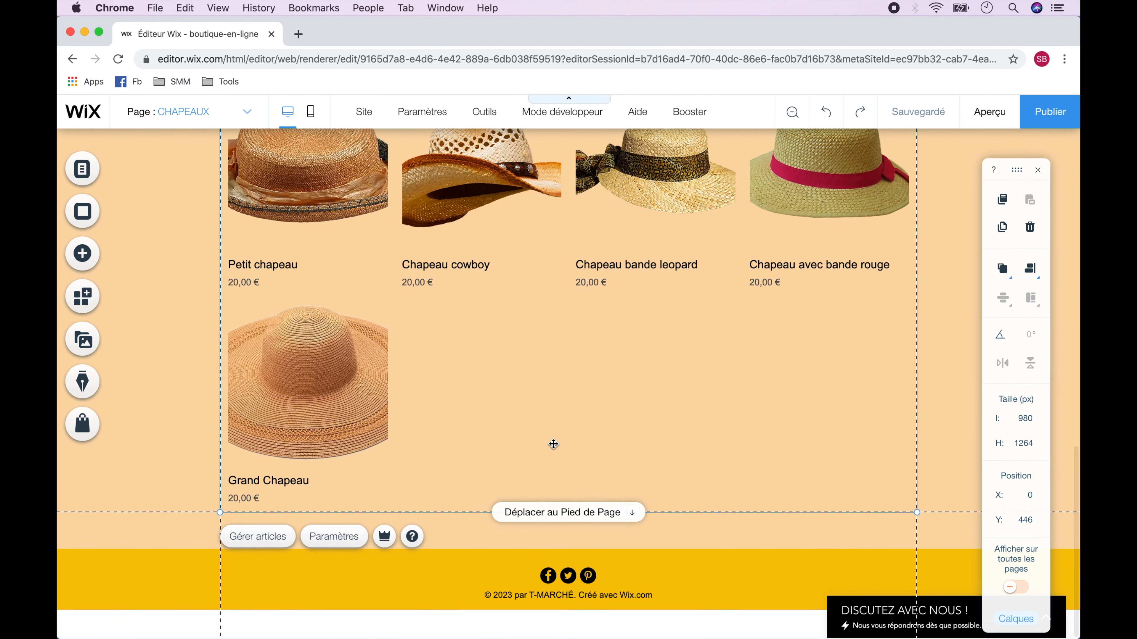
{"action": "scroll", "coordinate": [554, 444], "scroll_direction": "up", "scroll_amount": 5}
{"action": "scroll", "coordinate": [554, 445], "scroll_direction": "up", "scroll_amount": 8}
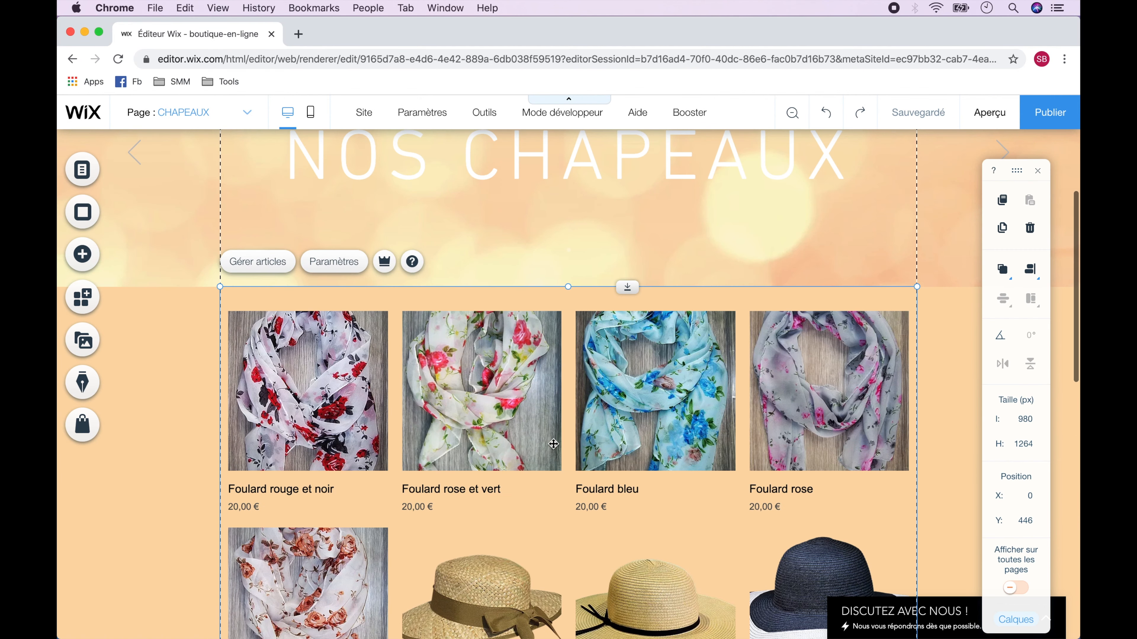
{"action": "left_click", "coordinate": [334, 262]}
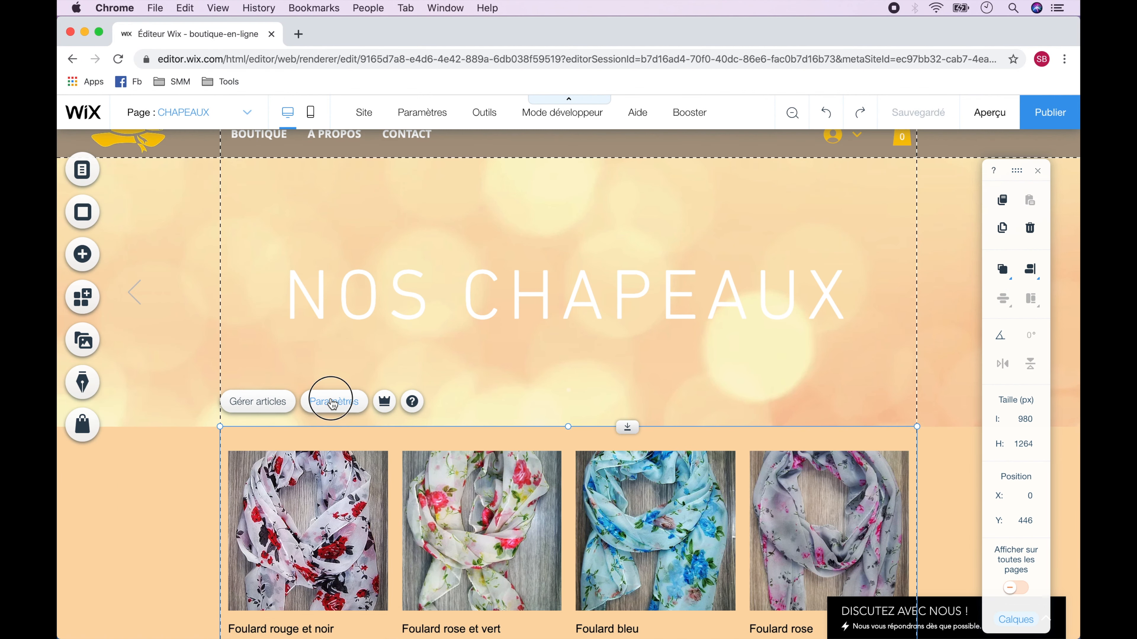
{"action": "left_click", "coordinate": [332, 345]}
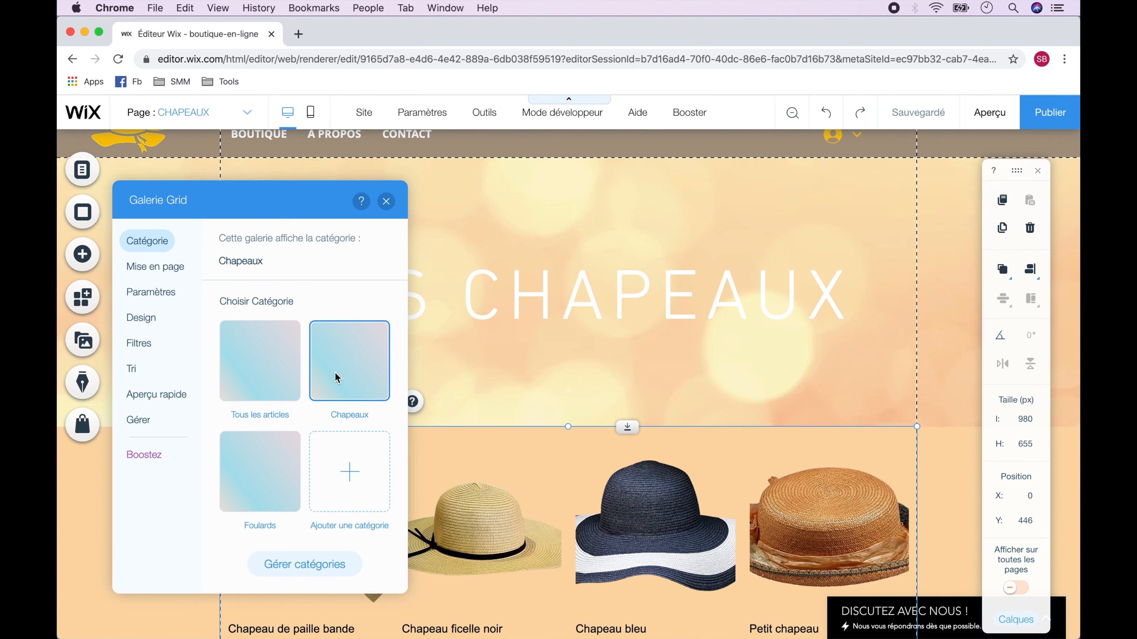
{"action": "left_click", "coordinate": [386, 202]}
{"action": "scroll", "coordinate": [556, 334], "scroll_direction": "down", "scroll_amount": 8}
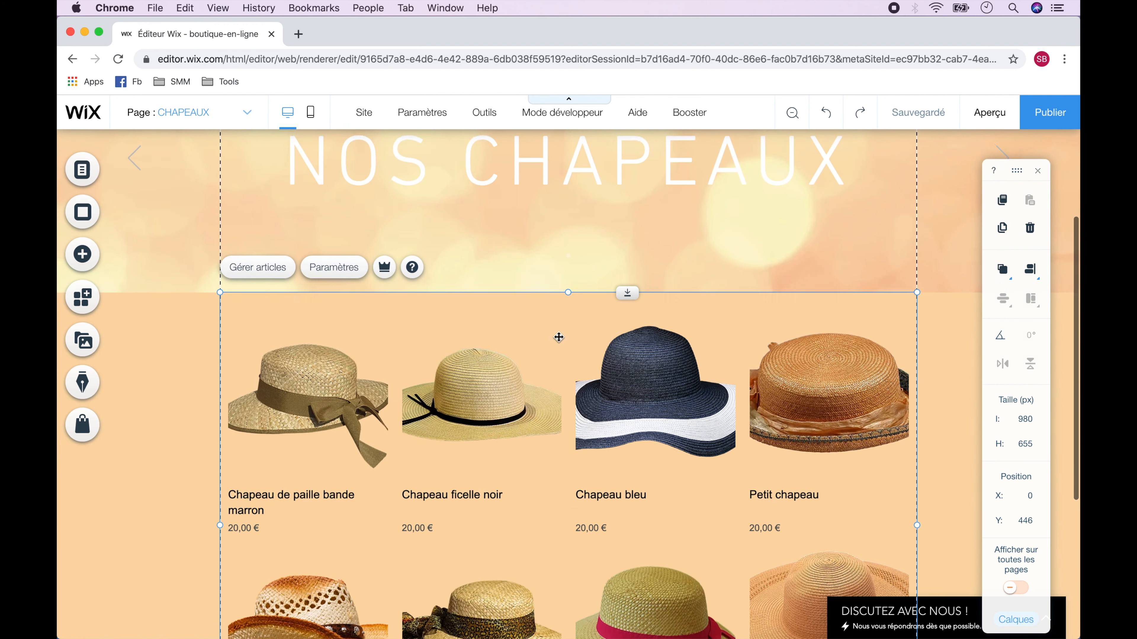
Save the site and apply text effect A to the NOS CHAPEAUX title in the slideshow.
{"action": "scroll", "coordinate": [566, 431], "scroll_direction": "up", "scroll_amount": 10}
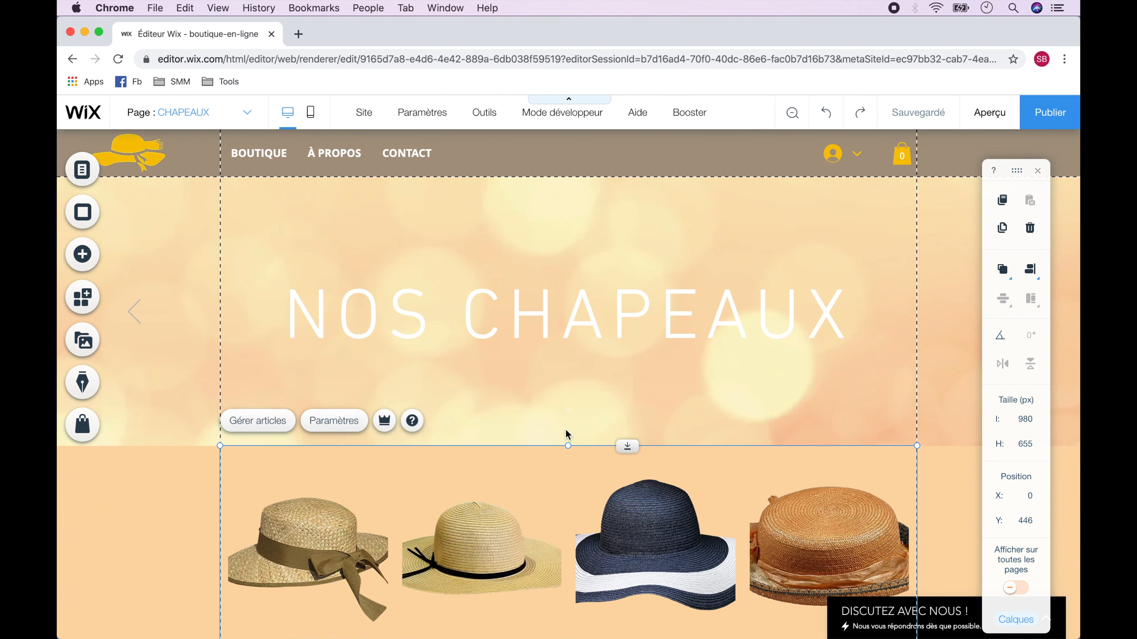
{"action": "left_click", "coordinate": [920, 119]}
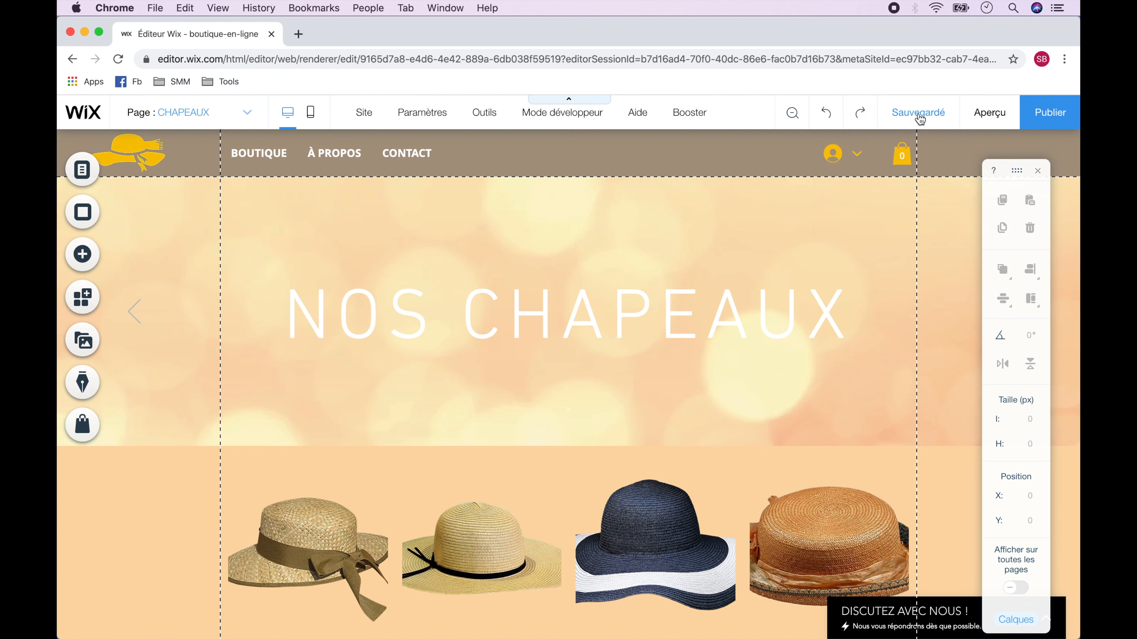
{"action": "left_click", "coordinate": [761, 264]}
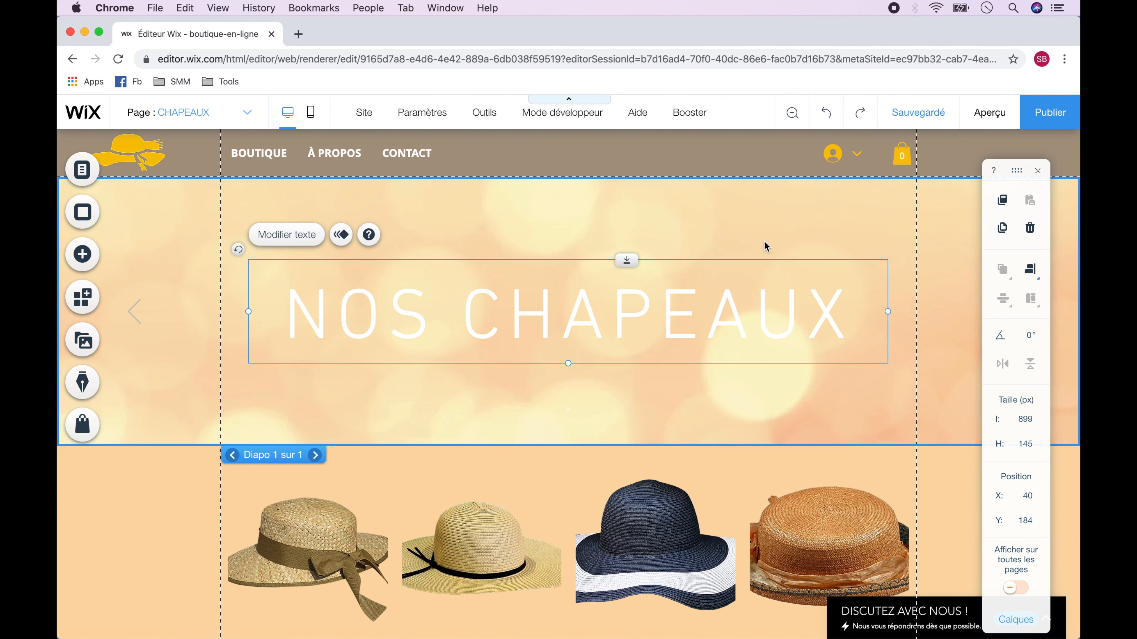
{"action": "double_click", "coordinate": [680, 307]}
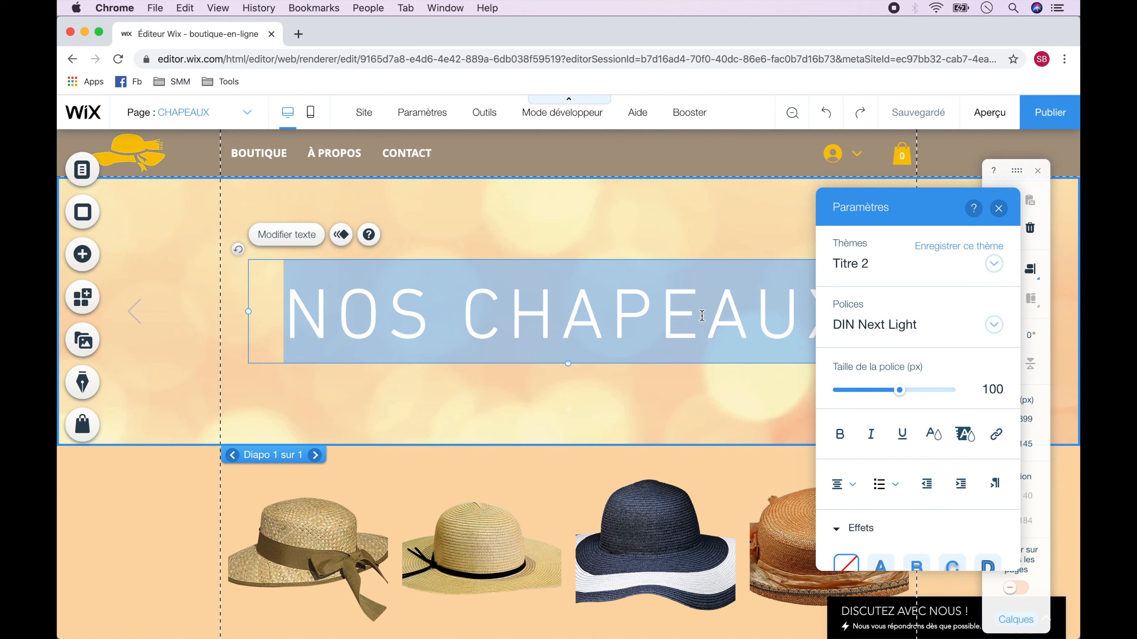
{"action": "scroll", "coordinate": [889, 448], "scroll_direction": "down", "scroll_amount": 4}
{"action": "left_click", "coordinate": [886, 400]}
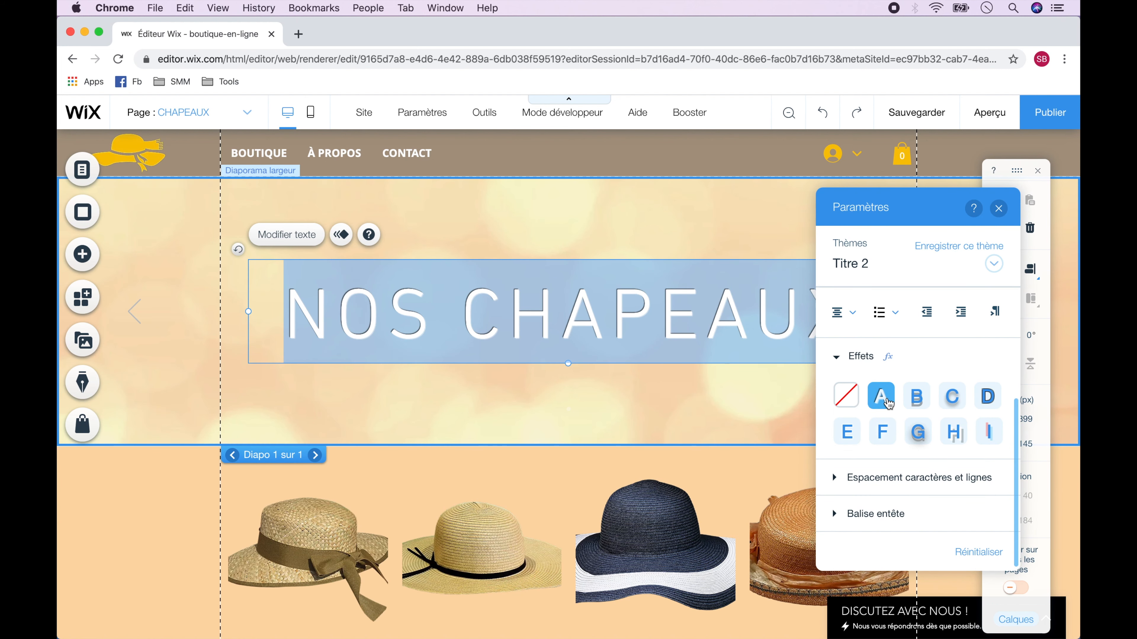
{"action": "left_click", "coordinate": [999, 208]}
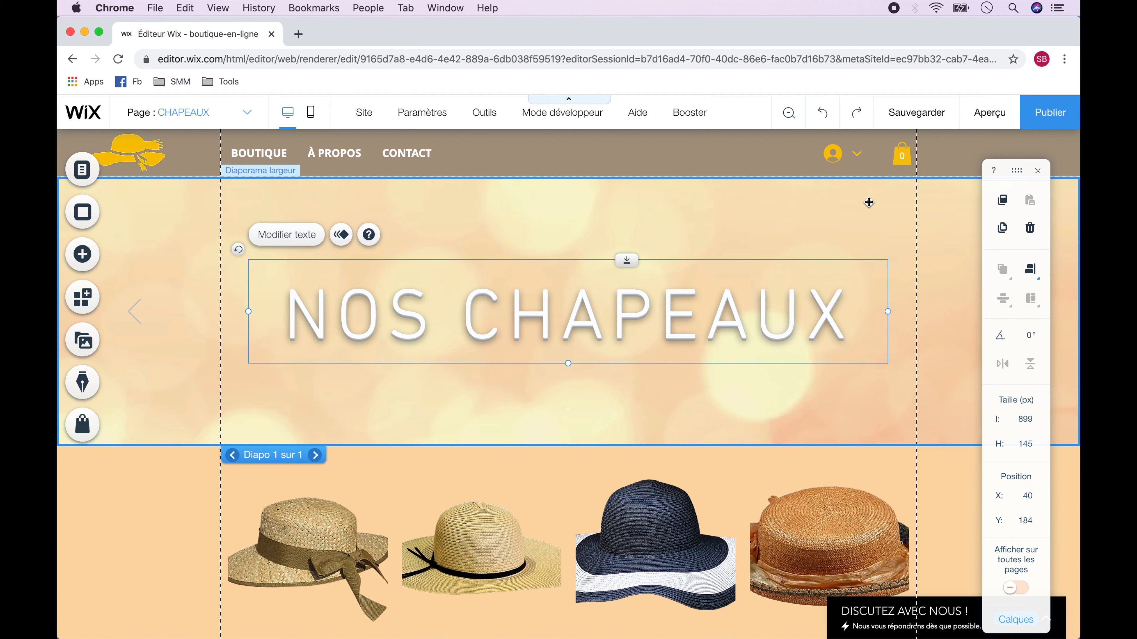
Set up the FOULARDS page with a full-width slideshow titled NOS FOULARDS on the golden light-bubbles background, with a shadow effect on the title.
{"action": "left_click", "coordinate": [83, 171]}
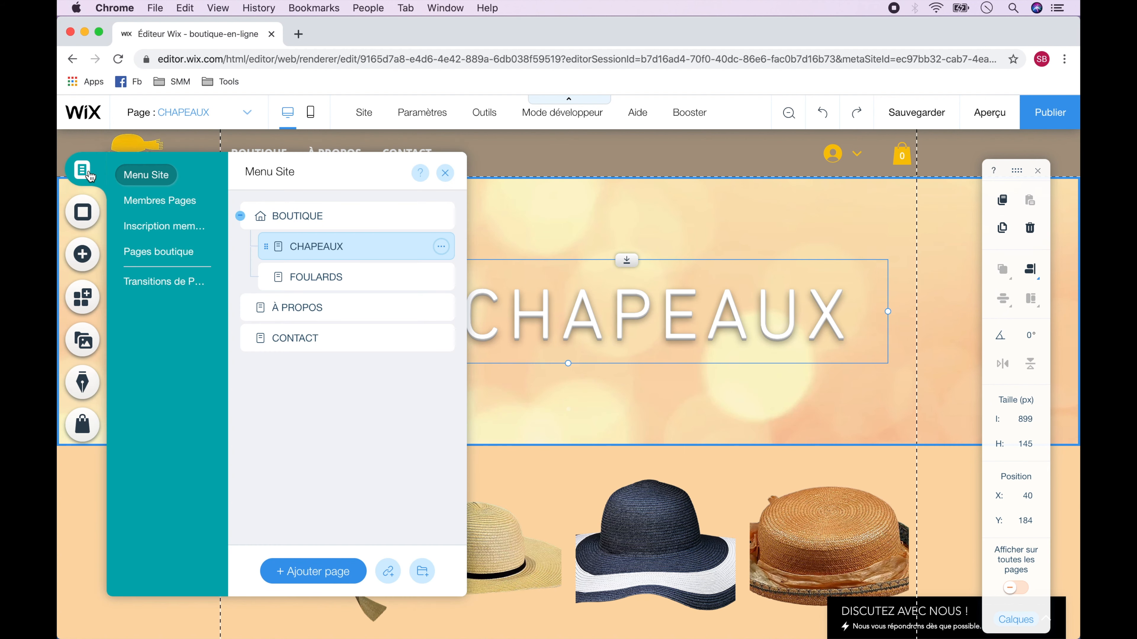
{"action": "left_click", "coordinate": [296, 281]}
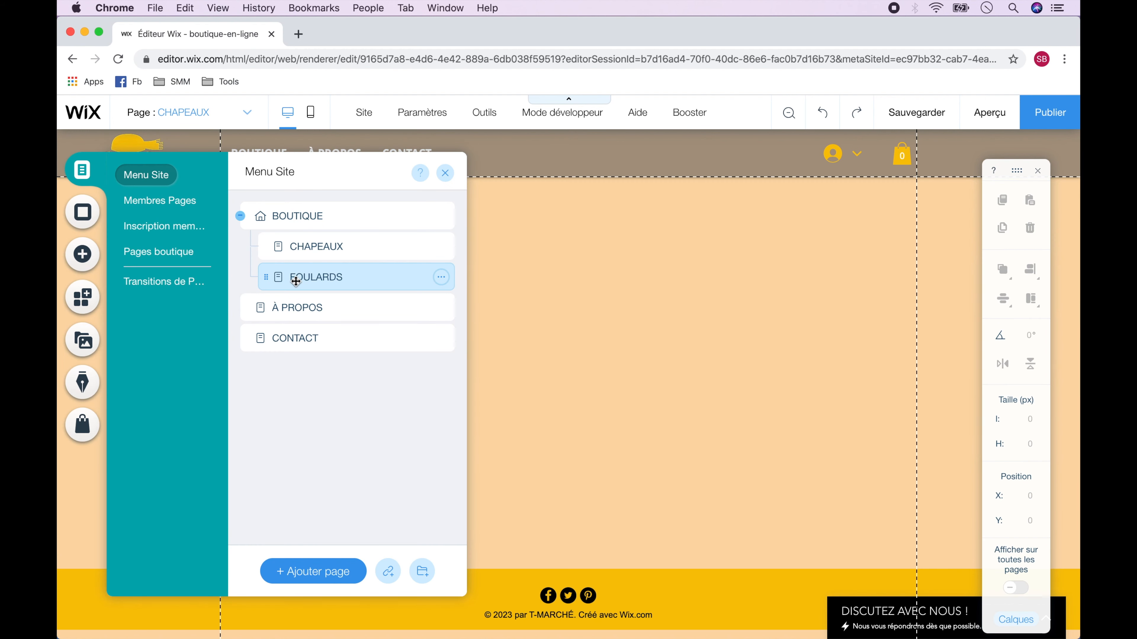
{"action": "left_click", "coordinate": [448, 173]}
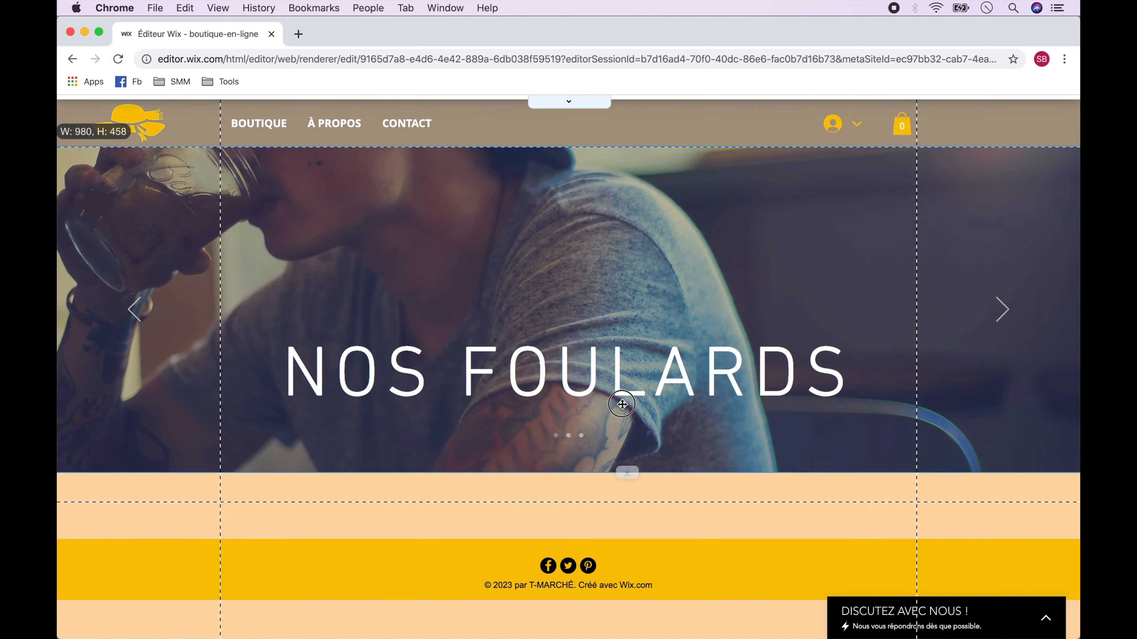
{"action": "left_click", "coordinate": [616, 398]}
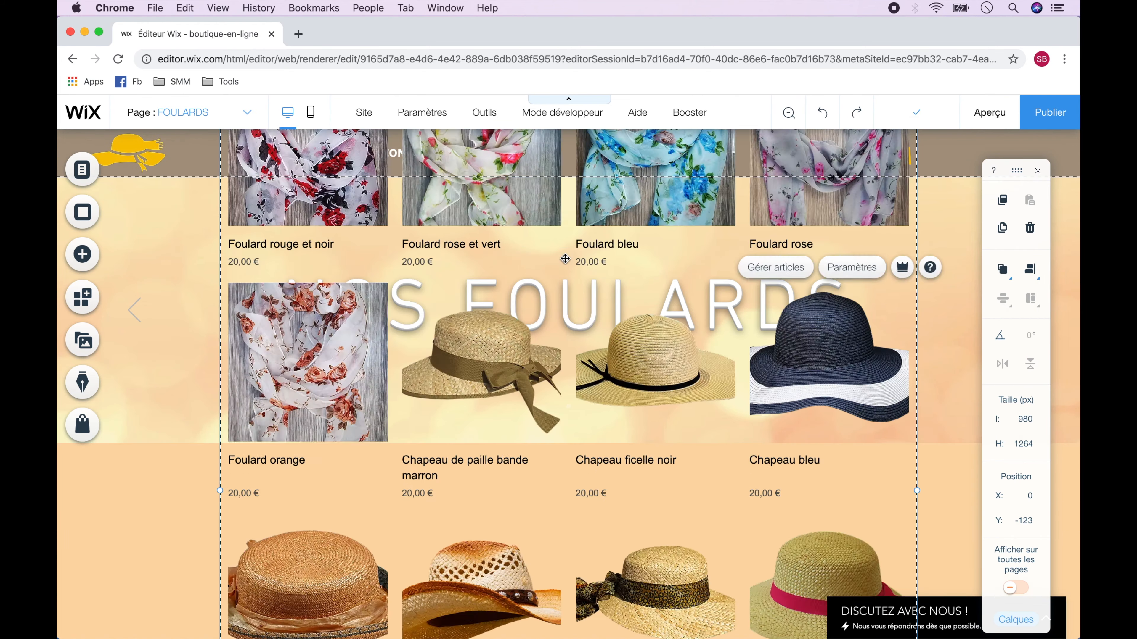
Place the store gallery directly beneath the NOS FOULARDS slideshow at about Y 442 px, display only the scarves, and save the site.
{"action": "left_click_drag", "start_coordinate": [535, 224], "coordinate": [536, 591]}
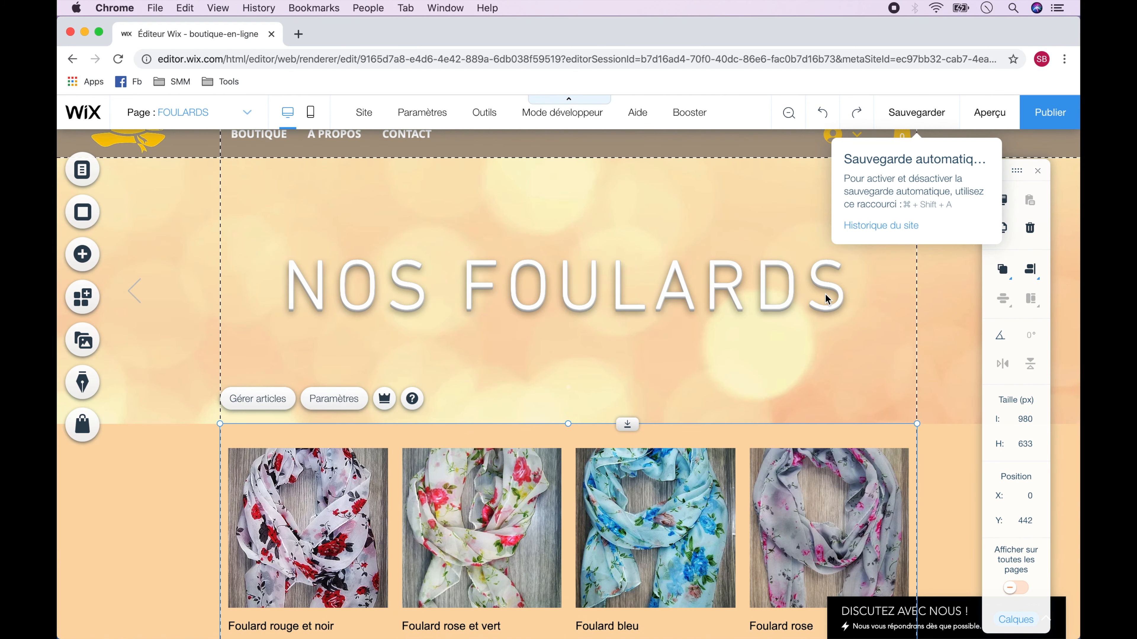
{"action": "scroll", "coordinate": [825, 295], "scroll_direction": "down", "scroll_amount": 5}
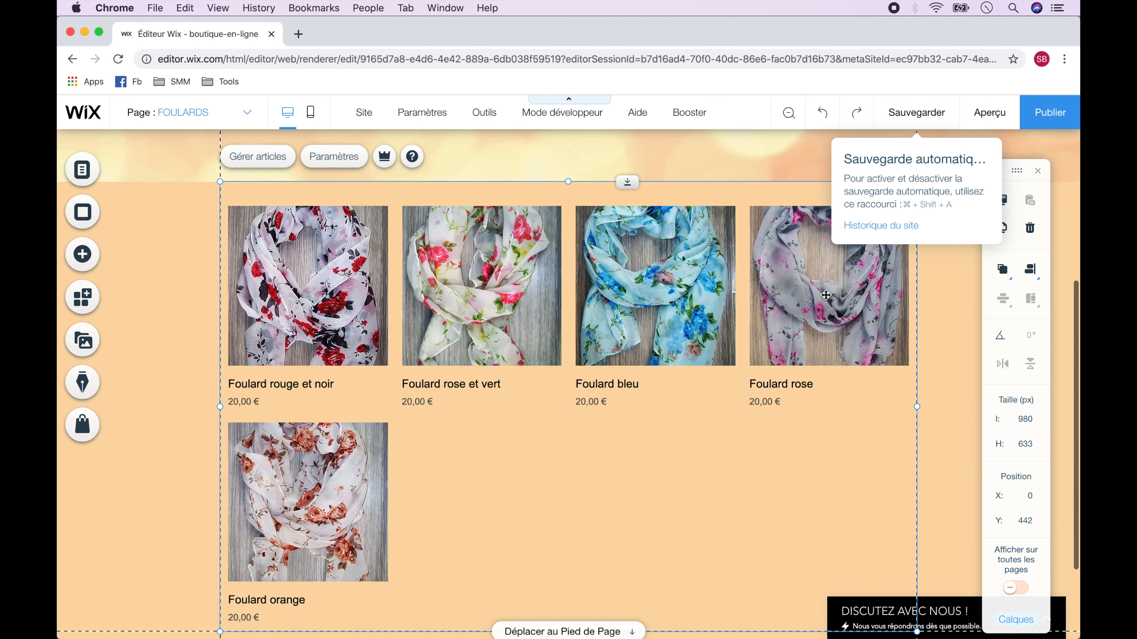
{"action": "scroll", "coordinate": [825, 295], "scroll_direction": "up", "scroll_amount": 6}
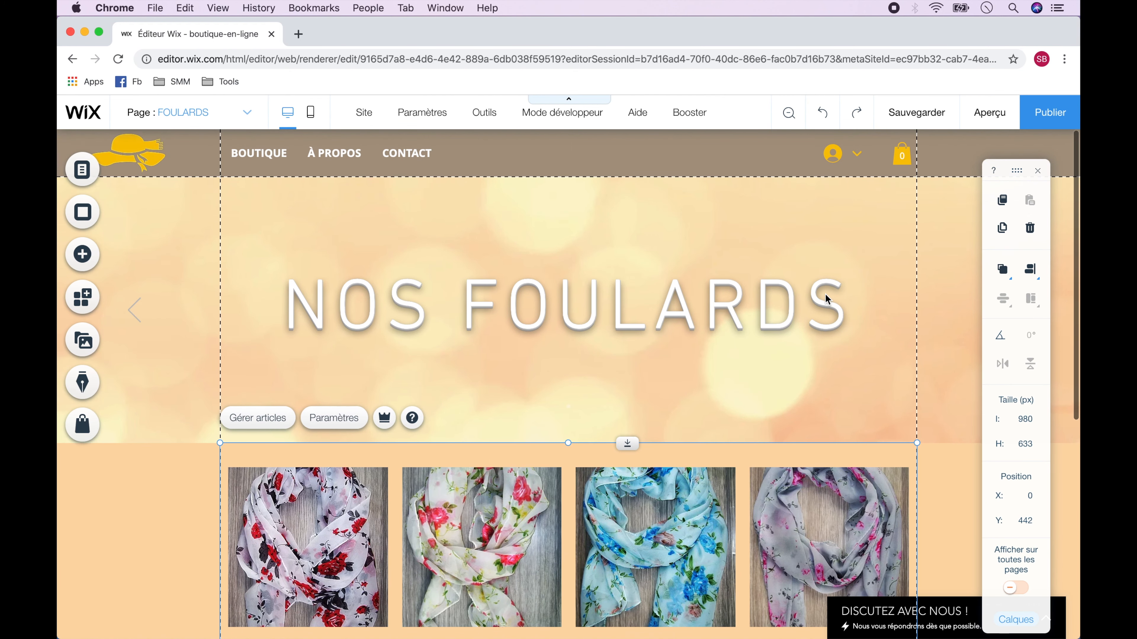
{"action": "left_click", "coordinate": [919, 112]}
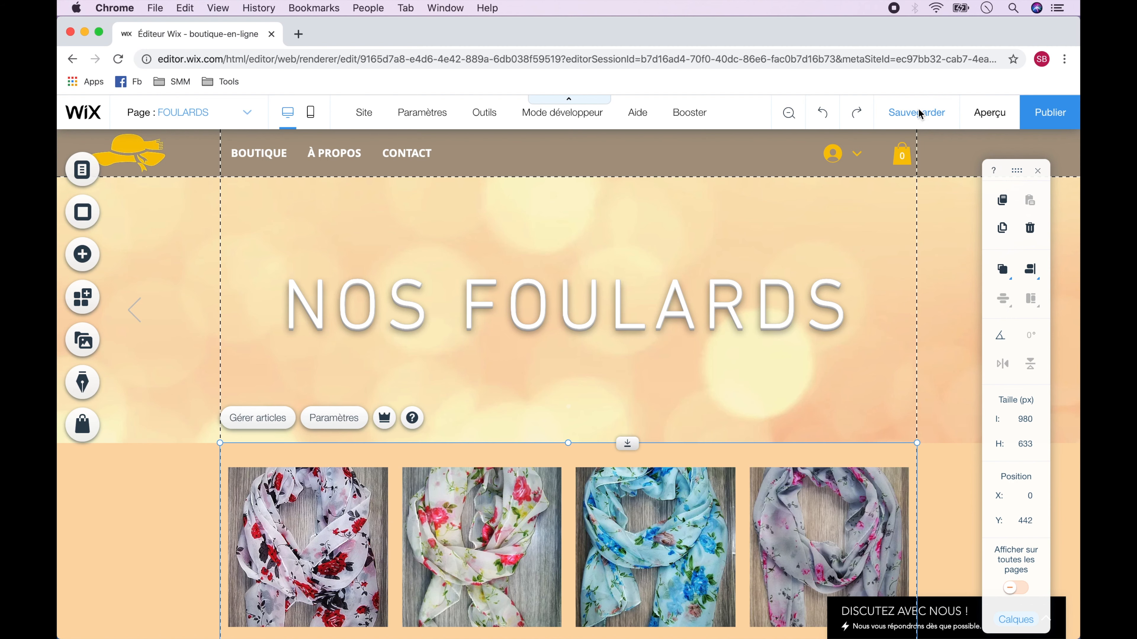
{"action": "left_click", "coordinate": [919, 111]}
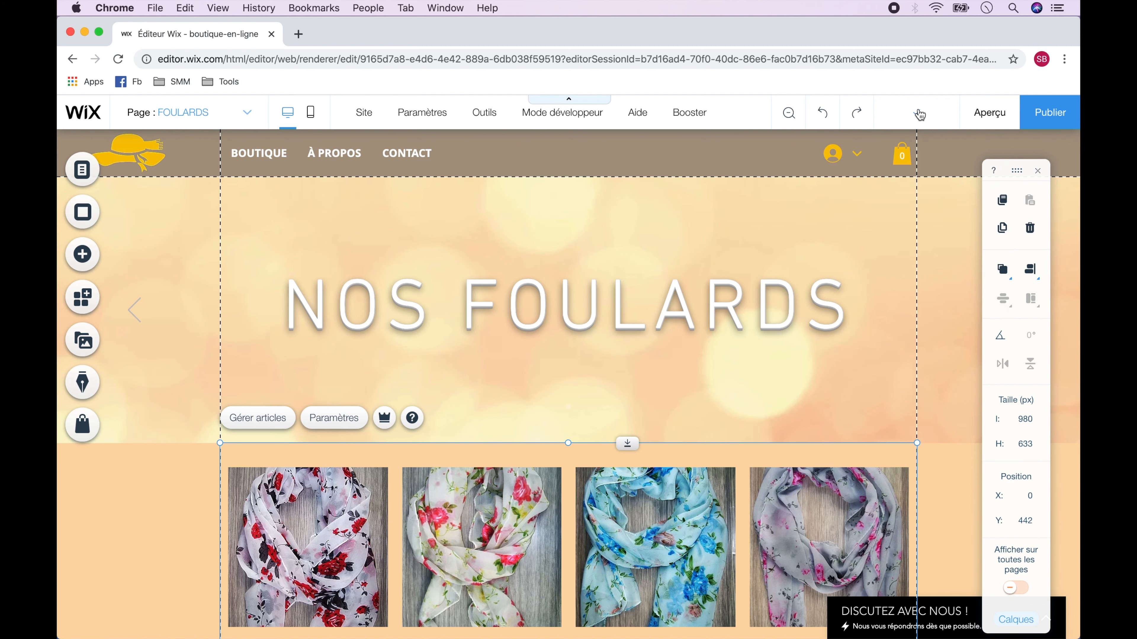
Preview the site, check the FOULARDS, CHAPEAUX and BOUTIQUE pages, and return to the editor.
{"action": "left_click", "coordinate": [990, 118]}
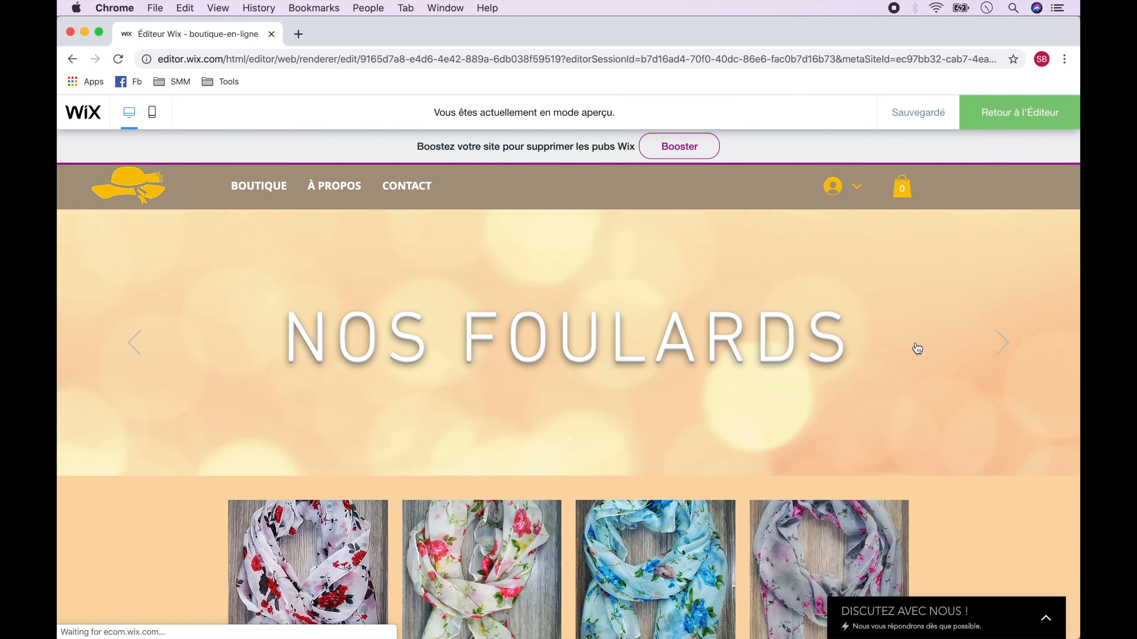
{"action": "scroll", "coordinate": [915, 344], "scroll_direction": "down", "scroll_amount": 8}
{"action": "scroll", "coordinate": [916, 344], "scroll_direction": "up", "scroll_amount": 8}
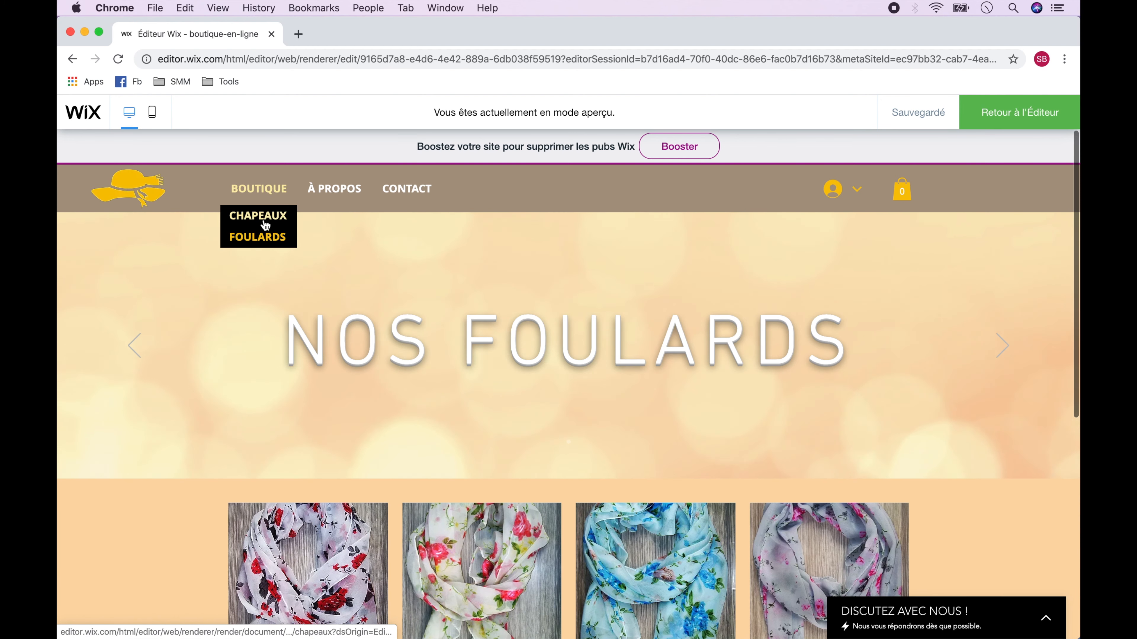
{"action": "left_click", "coordinate": [273, 191]}
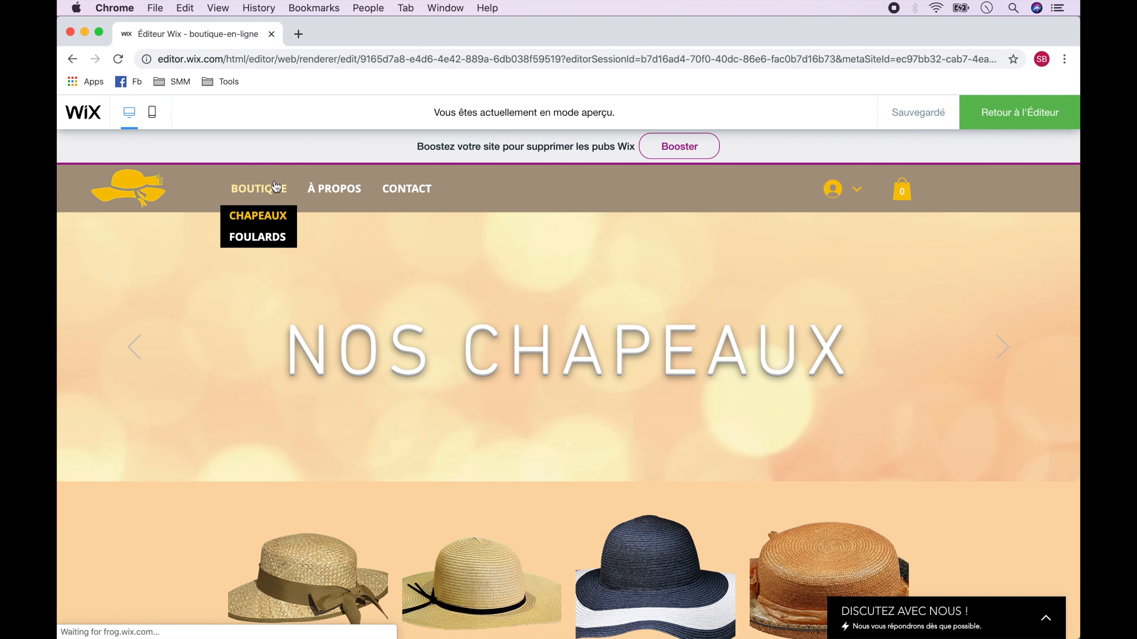
{"action": "left_click", "coordinate": [275, 187]}
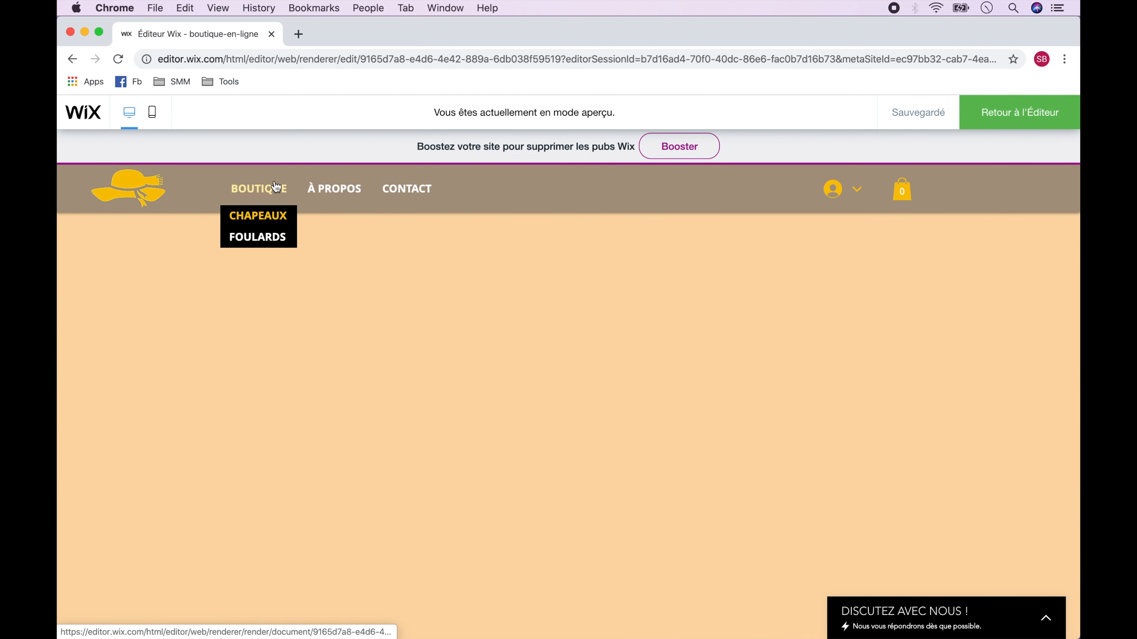
{"action": "scroll", "coordinate": [539, 394], "scroll_direction": "down", "scroll_amount": 1}
{"action": "scroll", "coordinate": [538, 388], "scroll_direction": "down", "scroll_amount": 10}
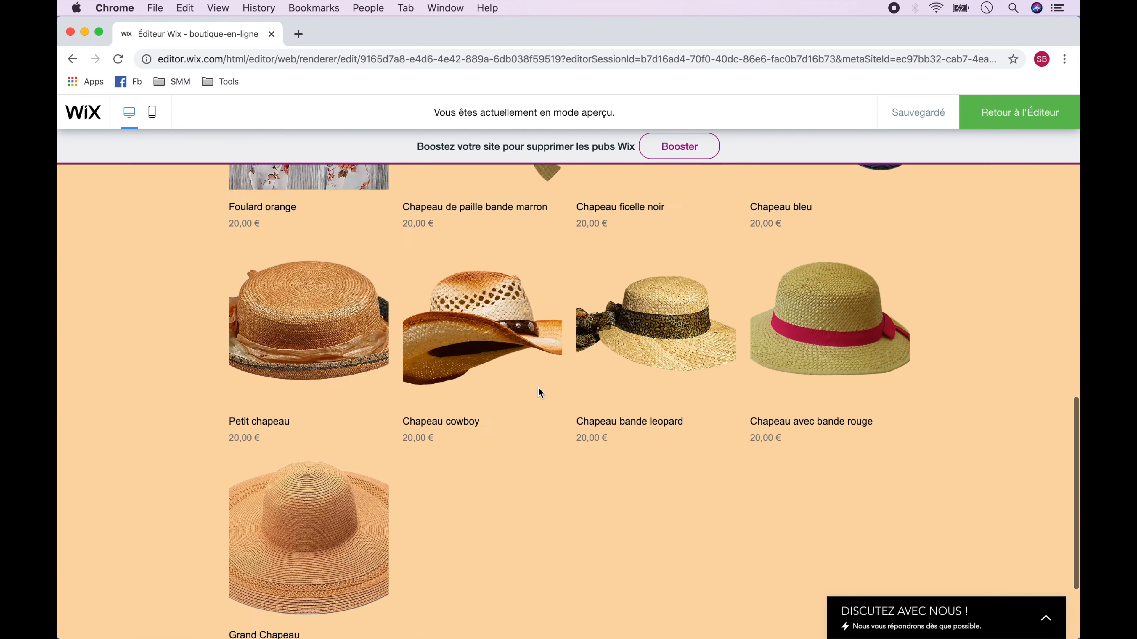
{"action": "scroll", "coordinate": [538, 388], "scroll_direction": "up", "scroll_amount": 15}
{"action": "left_click", "coordinate": [1010, 114]}
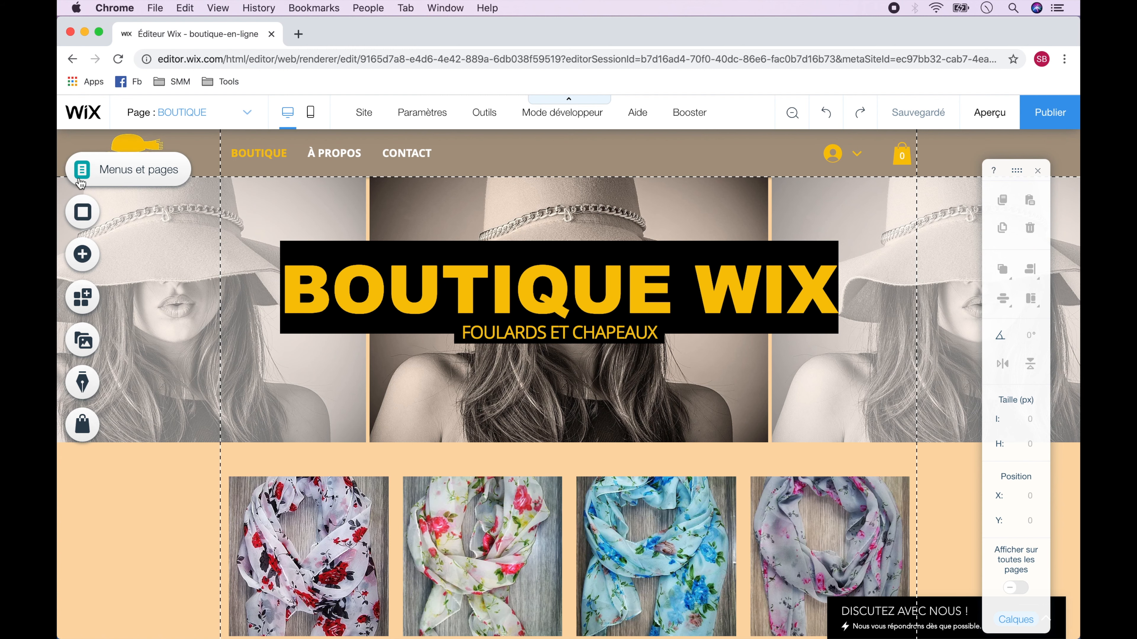
On the À PROPOS page, replace the subtitle with "Il s'agit d'un site fictif afin de montrer comment créer un site de eCommerce sur Wix.".
{"action": "left_click", "coordinate": [80, 179]}
{"action": "left_click", "coordinate": [297, 307]}
{"action": "left_click", "coordinate": [446, 177]}
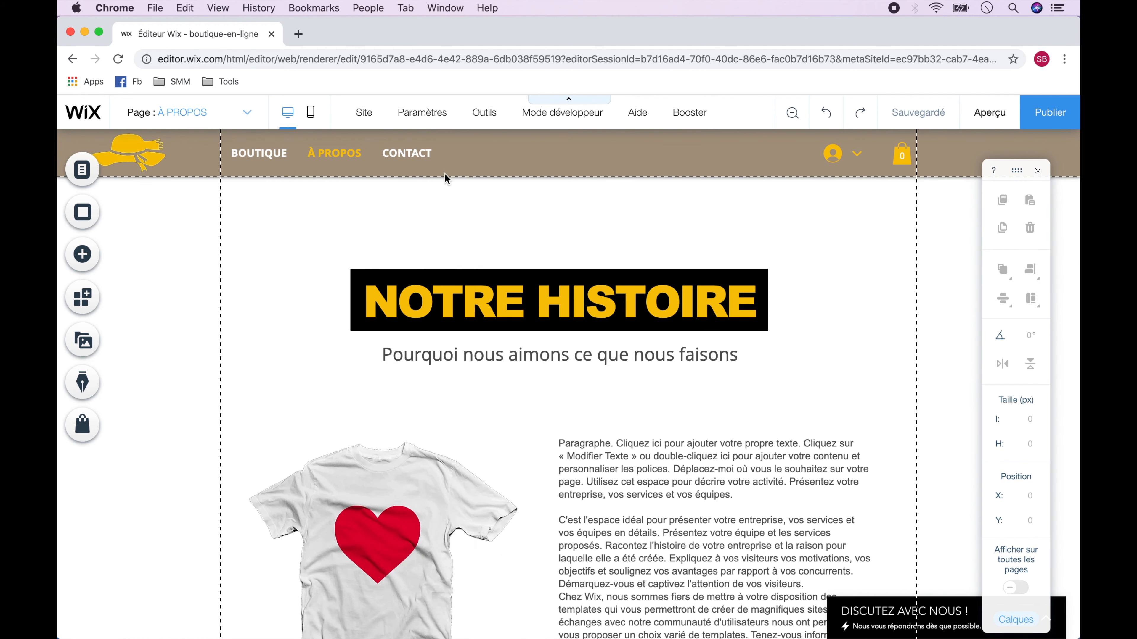
{"action": "scroll", "coordinate": [586, 220], "scroll_direction": "down", "scroll_amount": 2}
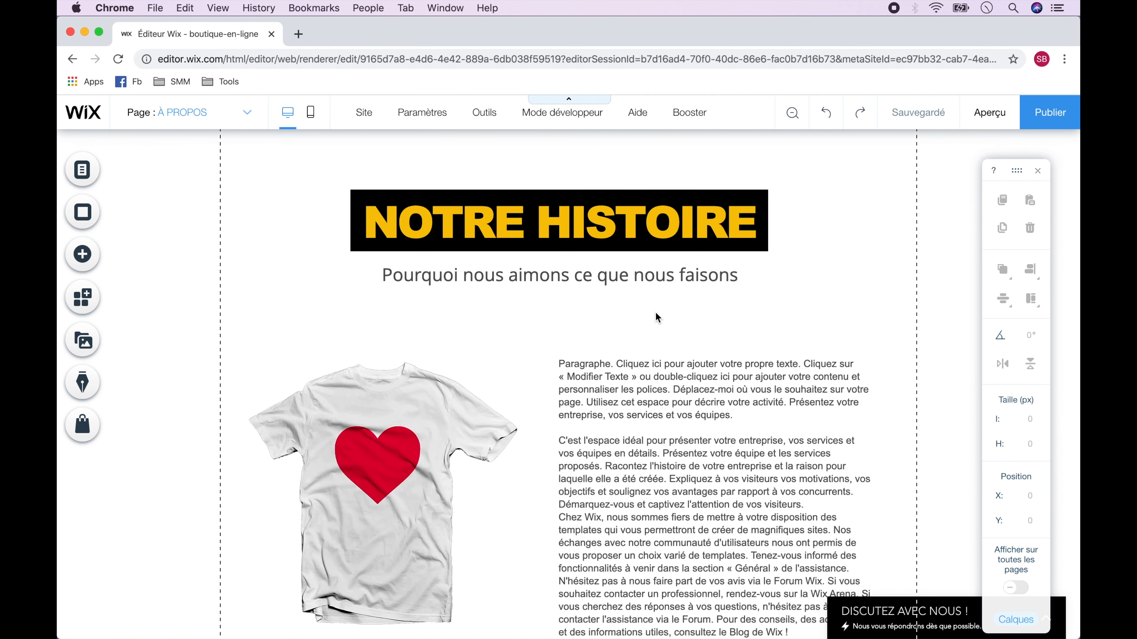
{"action": "scroll", "coordinate": [656, 312], "scroll_direction": "up", "scroll_amount": 2}
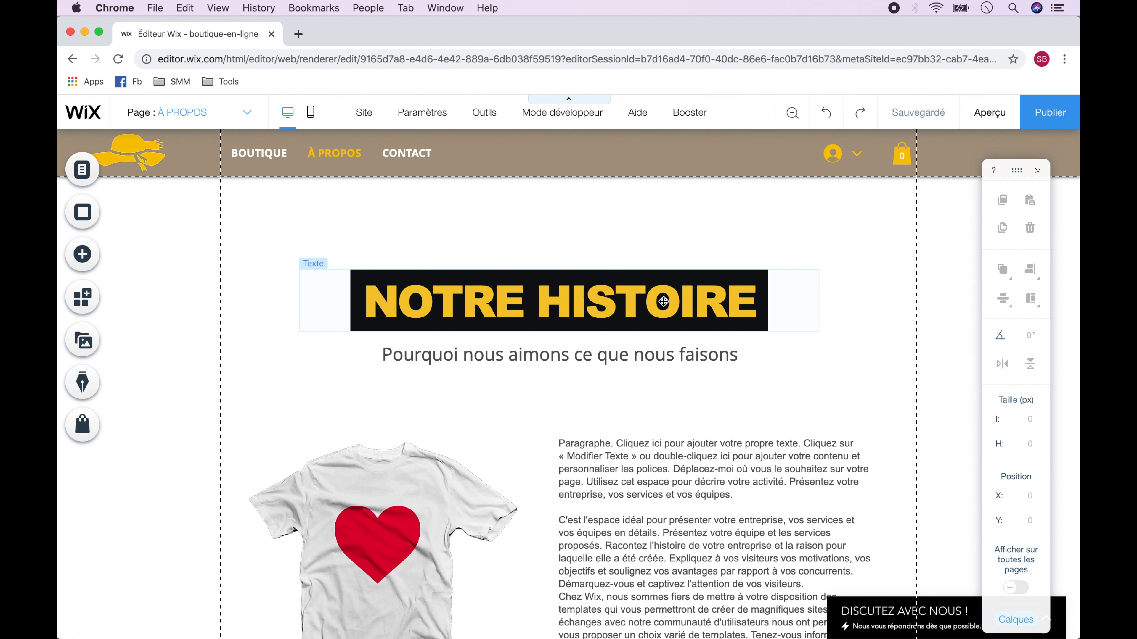
{"action": "double_click", "coordinate": [627, 355]}
{"action": "type", "text": "Il s'agit d'un site fictif afin de montrer comment"}
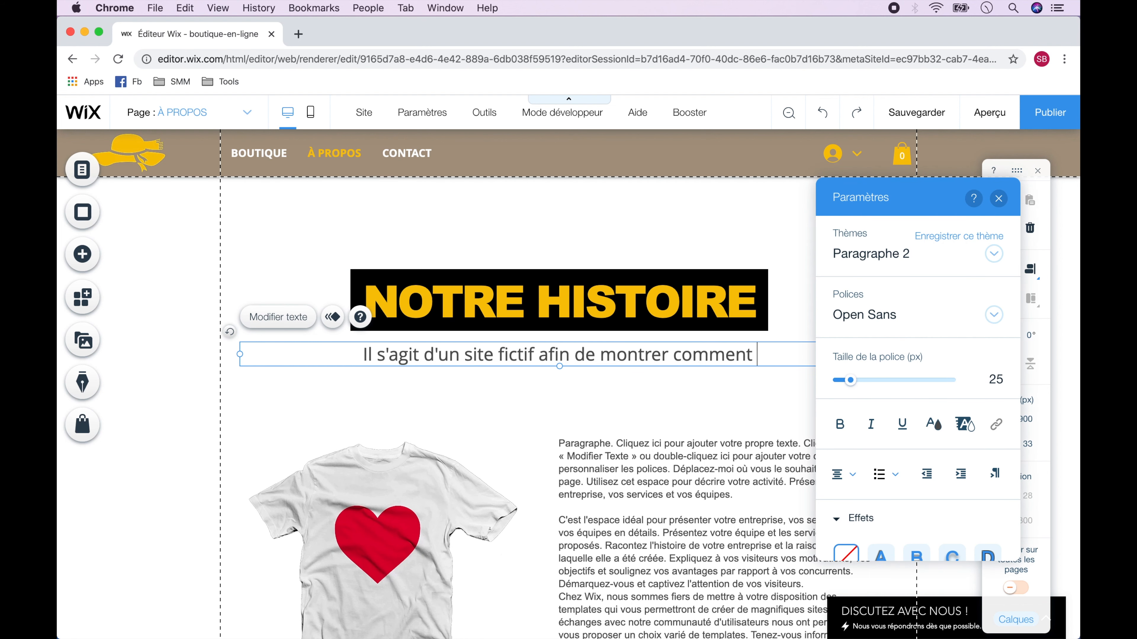
{"action": "type", "text": " créer un site de eCommerce sur Wix."}
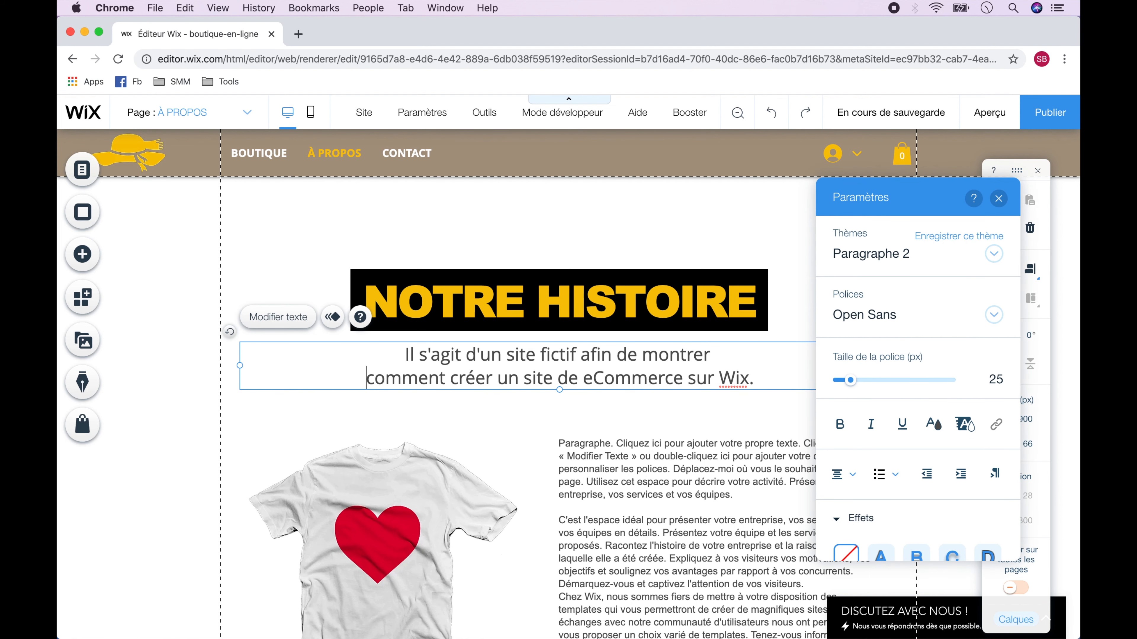
Delete the placeholder paragraph and the heart T-shirt image from the À PROPOS page.
{"action": "left_click", "coordinate": [611, 475]}
{"action": "scroll", "coordinate": [613, 486], "scroll_direction": "down", "scroll_amount": 3}
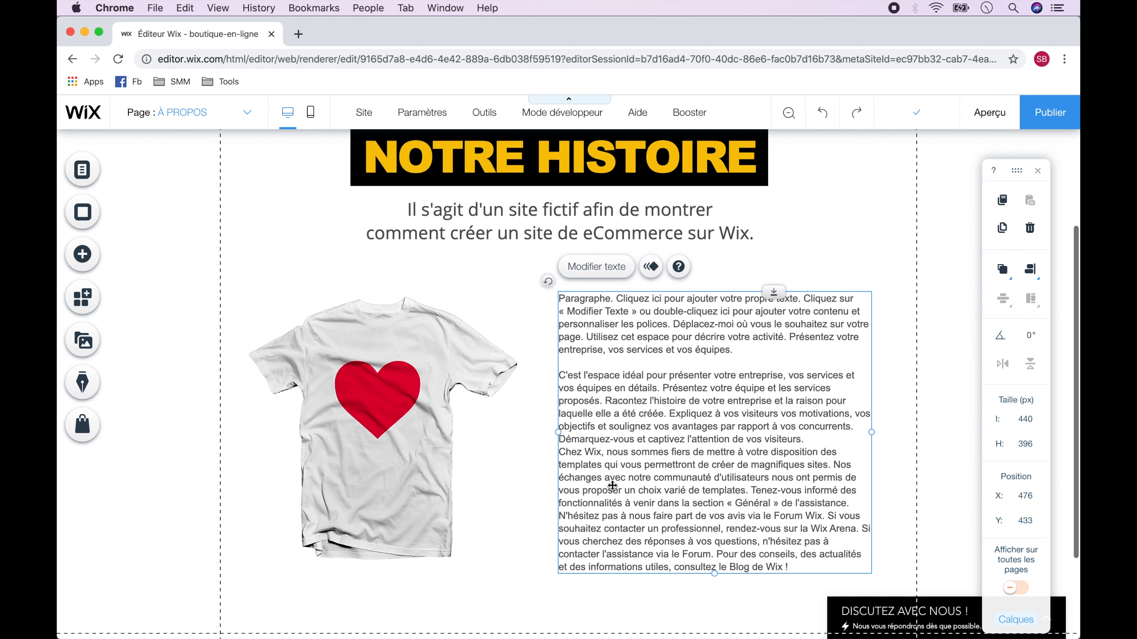
{"action": "key", "text": "Delete"}
{"action": "left_click", "coordinate": [517, 390]}
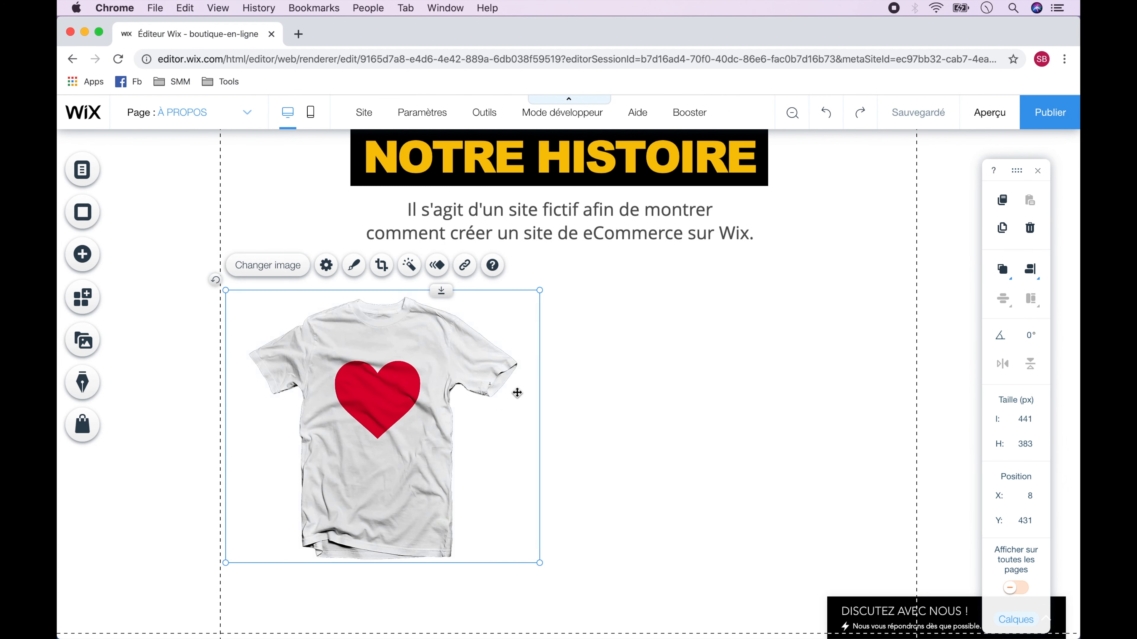
{"action": "key", "text": "Delete"}
{"action": "scroll", "coordinate": [652, 340], "scroll_direction": "up", "scroll_amount": 3}
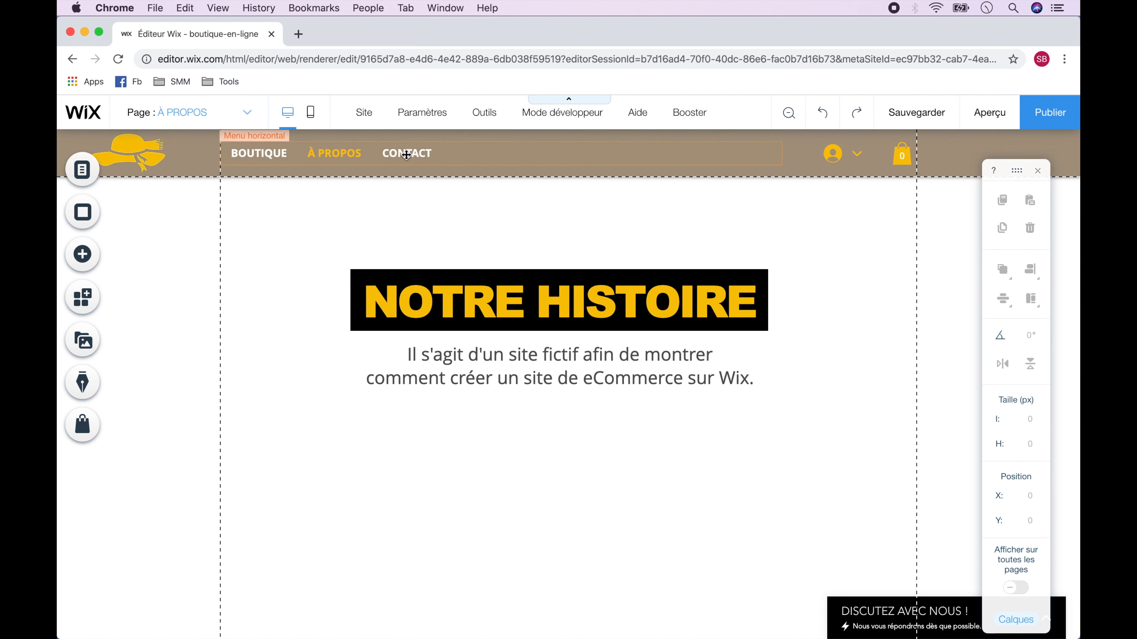
On the CONTACT page, delete the introductory text and the social network bar beside the contact form.
{"action": "left_click", "coordinate": [90, 172]}
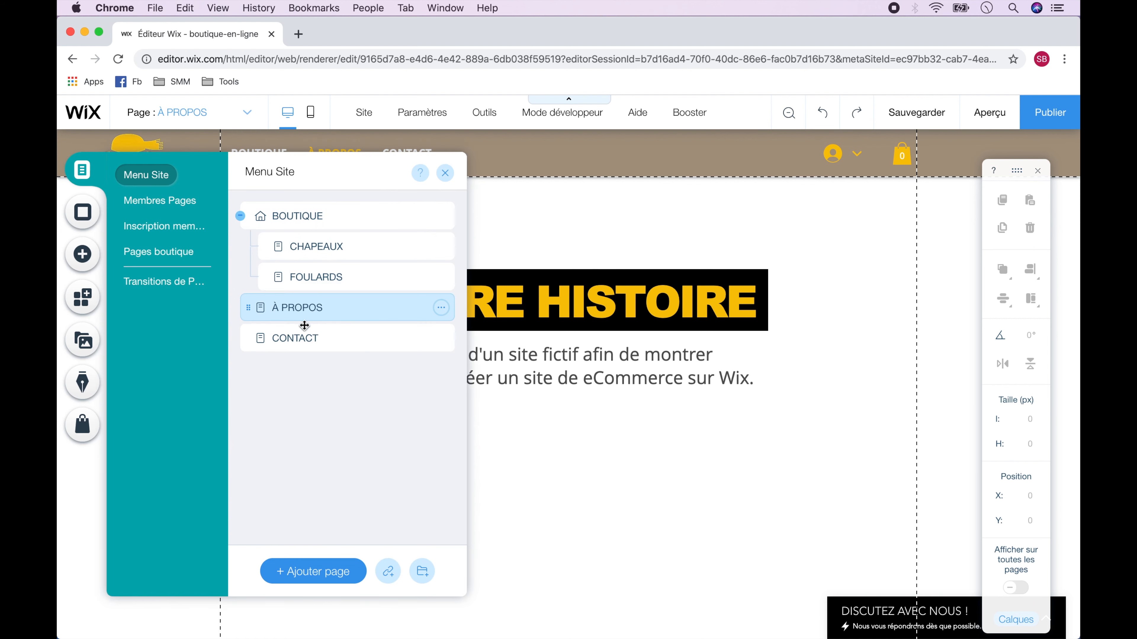
{"action": "left_click", "coordinate": [299, 340]}
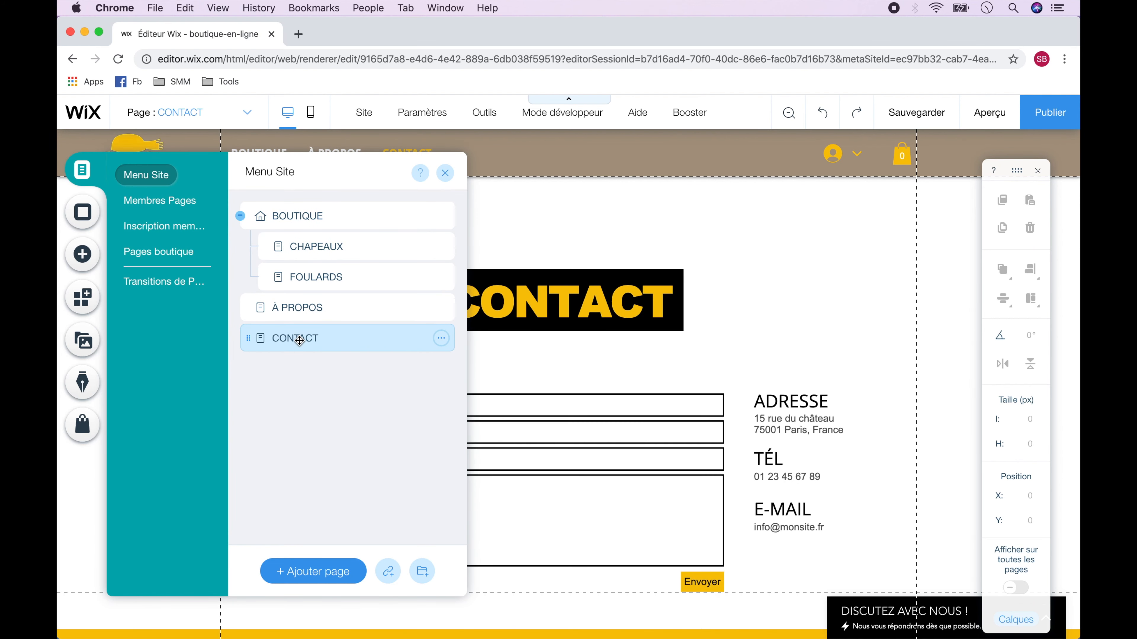
{"action": "left_click", "coordinate": [445, 173]}
{"action": "scroll", "coordinate": [777, 295], "scroll_direction": "down", "scroll_amount": 3}
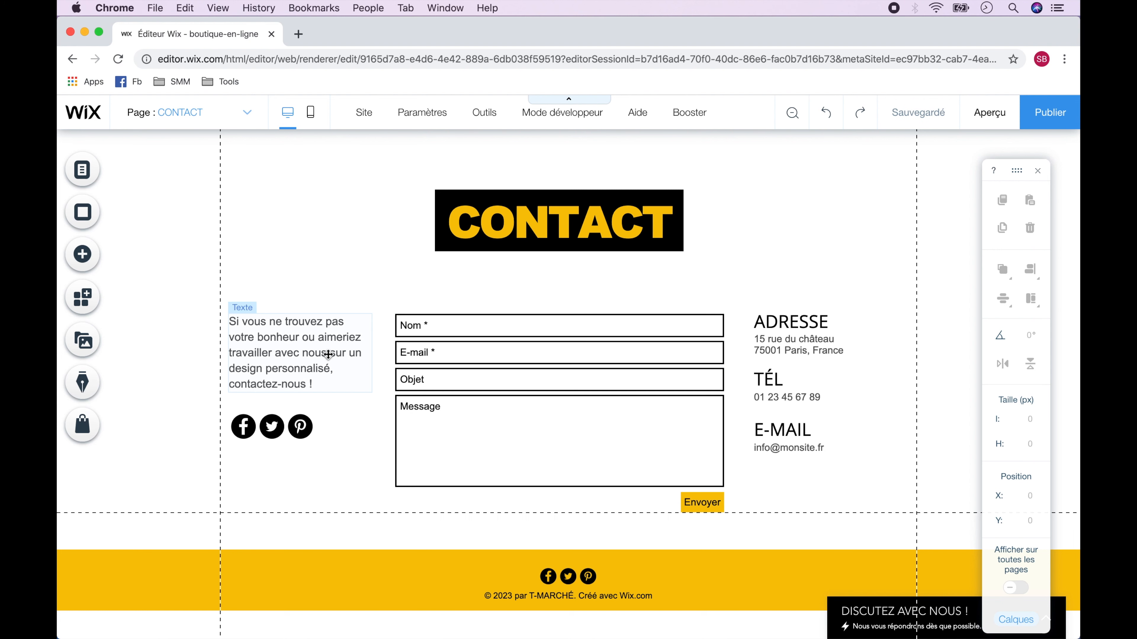
{"action": "left_click", "coordinate": [328, 354]}
{"action": "key", "text": "Delete"}
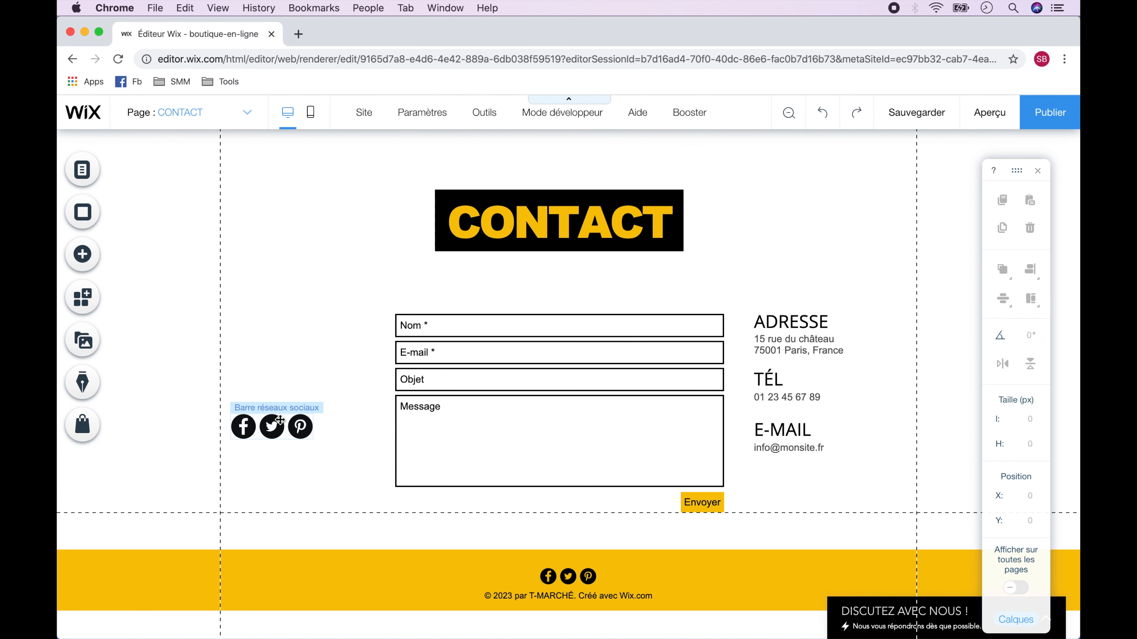
{"action": "left_click", "coordinate": [298, 425]}
{"action": "key", "text": "Delete"}
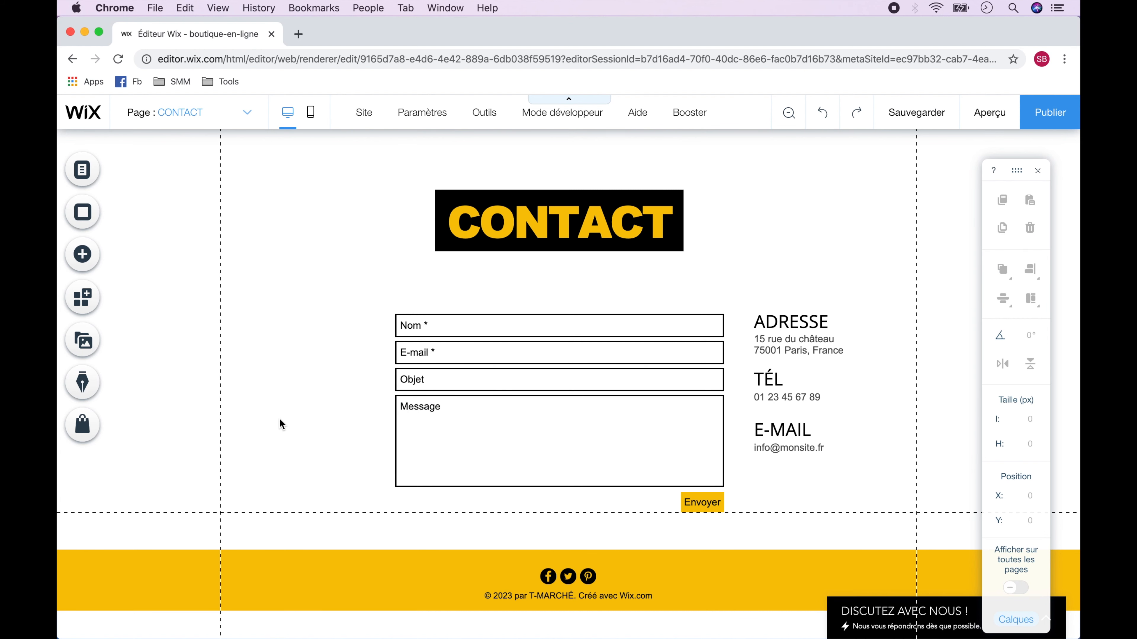
Add a Téléphone field to the contact form and review the form's settings.
{"action": "left_click", "coordinate": [540, 362]}
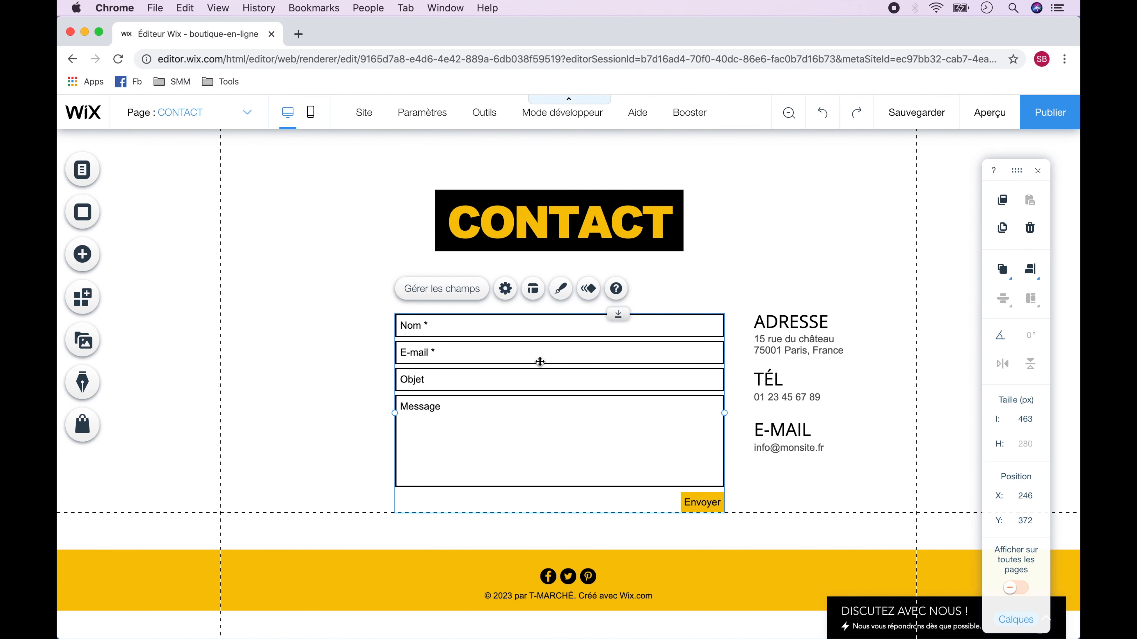
{"action": "left_click", "coordinate": [452, 295]}
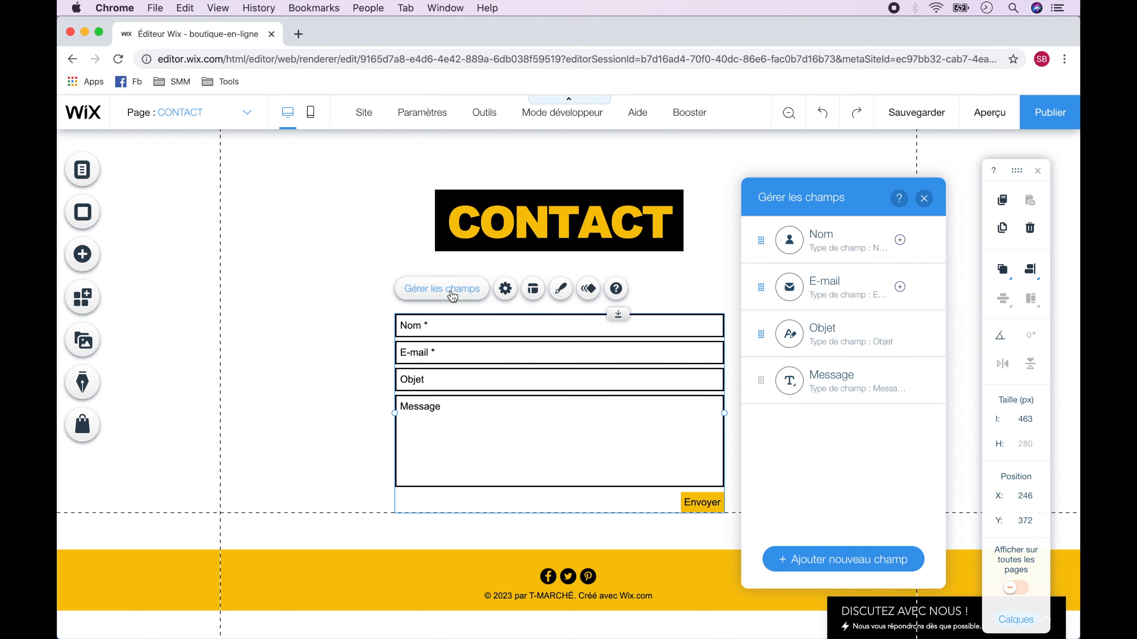
{"action": "left_click", "coordinate": [829, 563]}
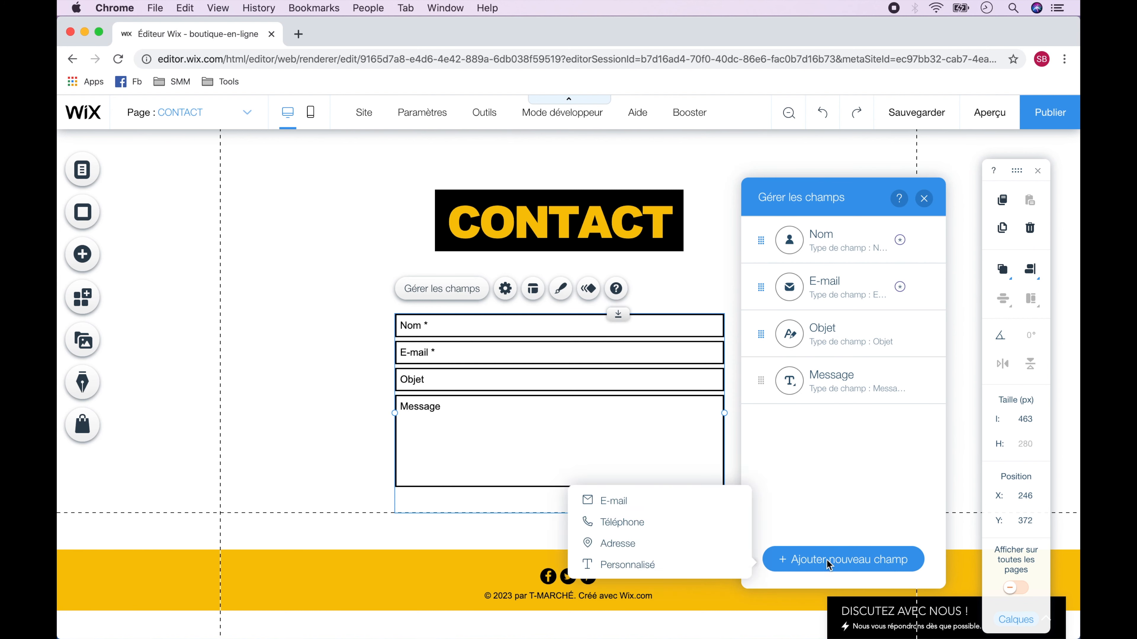
{"action": "left_click", "coordinate": [679, 528]}
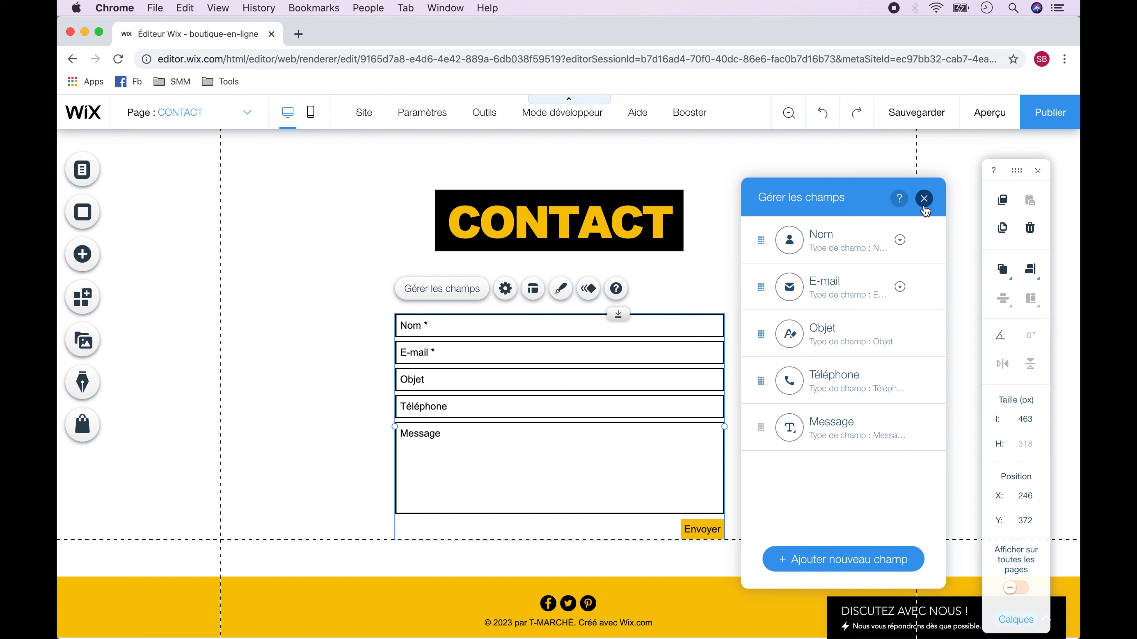
{"action": "left_click", "coordinate": [924, 198]}
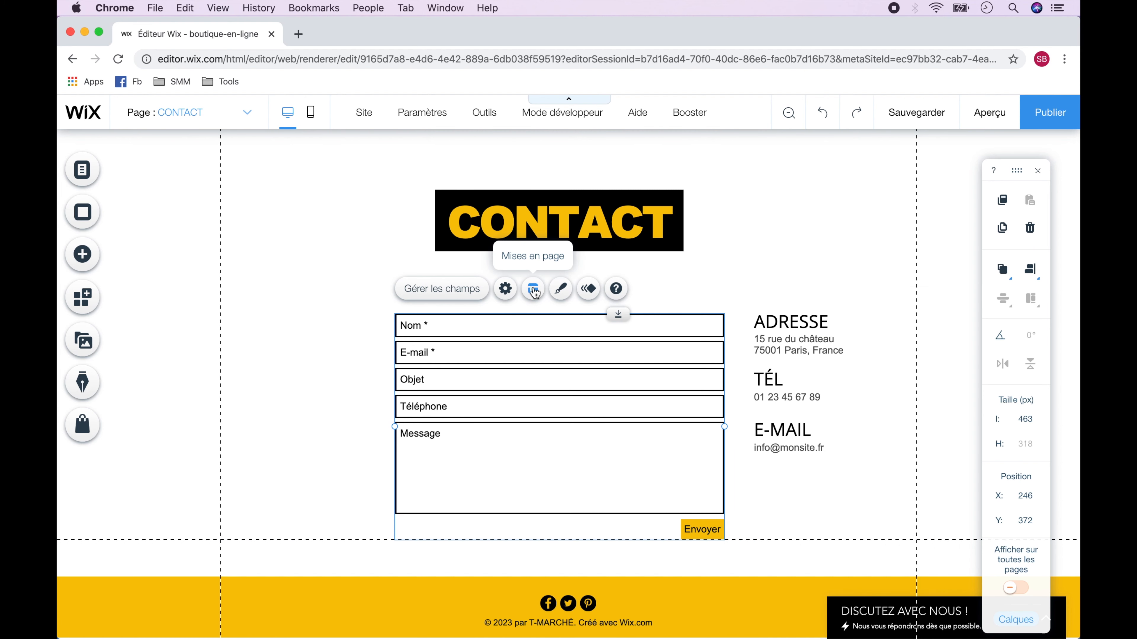
{"action": "left_click", "coordinate": [506, 290]}
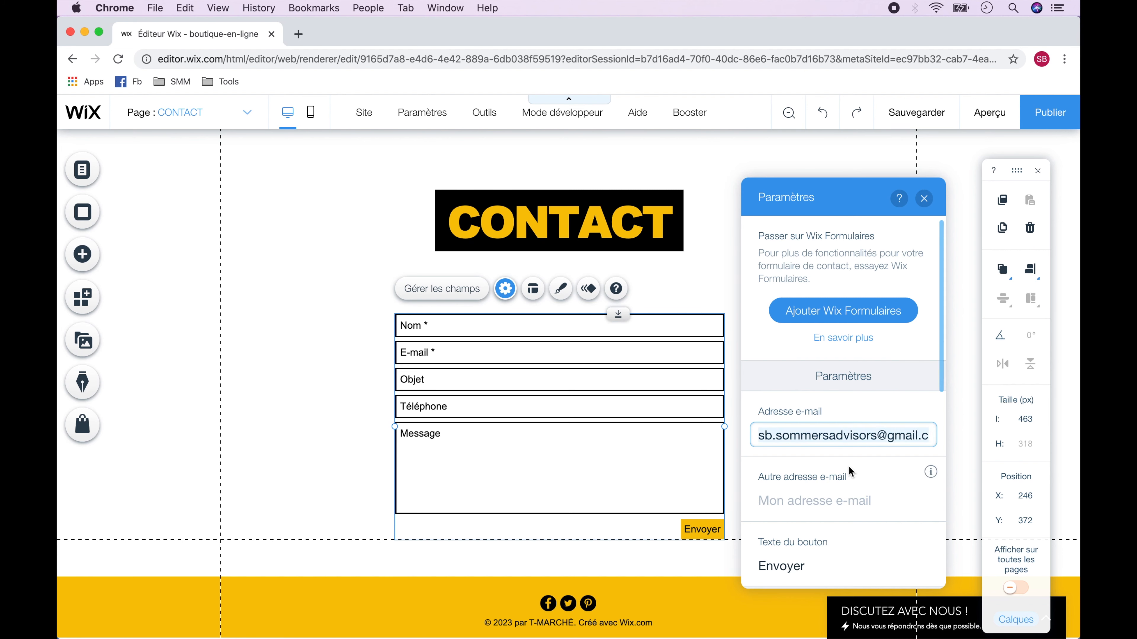
{"action": "scroll", "coordinate": [851, 470], "scroll_direction": "down", "scroll_amount": 10}
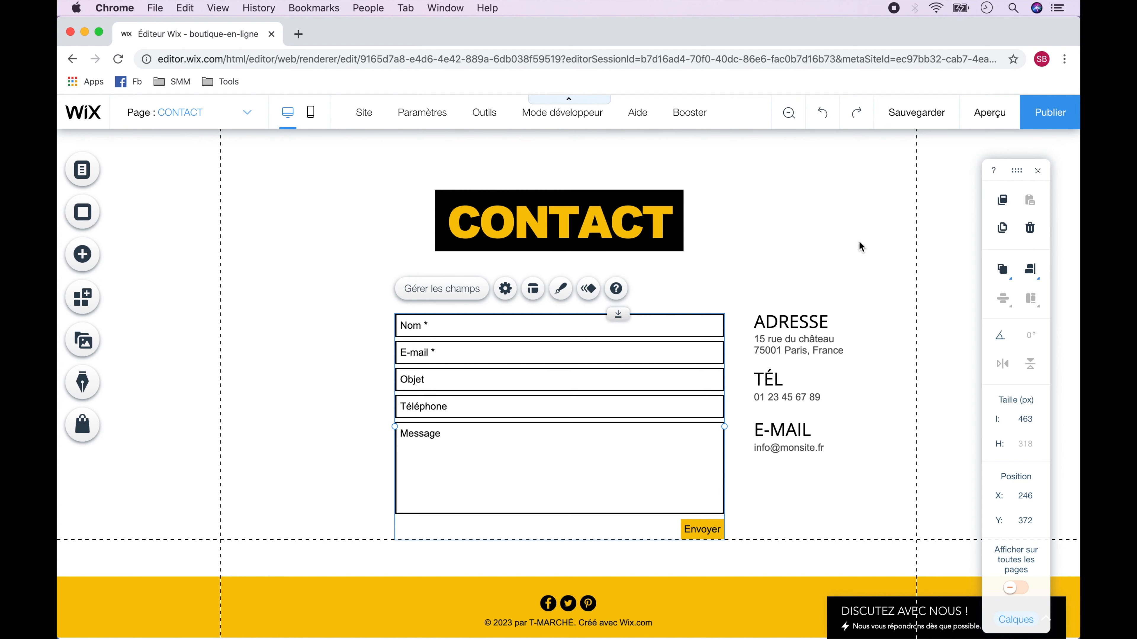
Apply the yellow contact form design with script field labels and a dark blue submit button.
{"action": "left_click", "coordinate": [561, 288]}
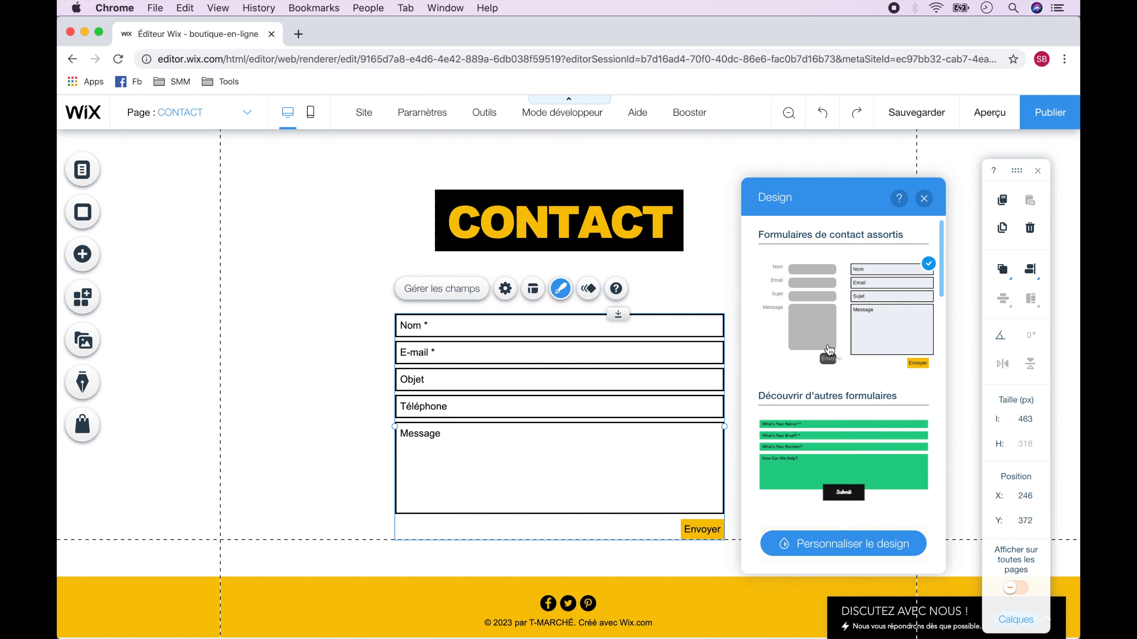
{"action": "left_click", "coordinate": [848, 441]}
{"action": "scroll", "coordinate": [849, 453], "scroll_direction": "down", "scroll_amount": 5}
{"action": "left_click", "coordinate": [855, 375]}
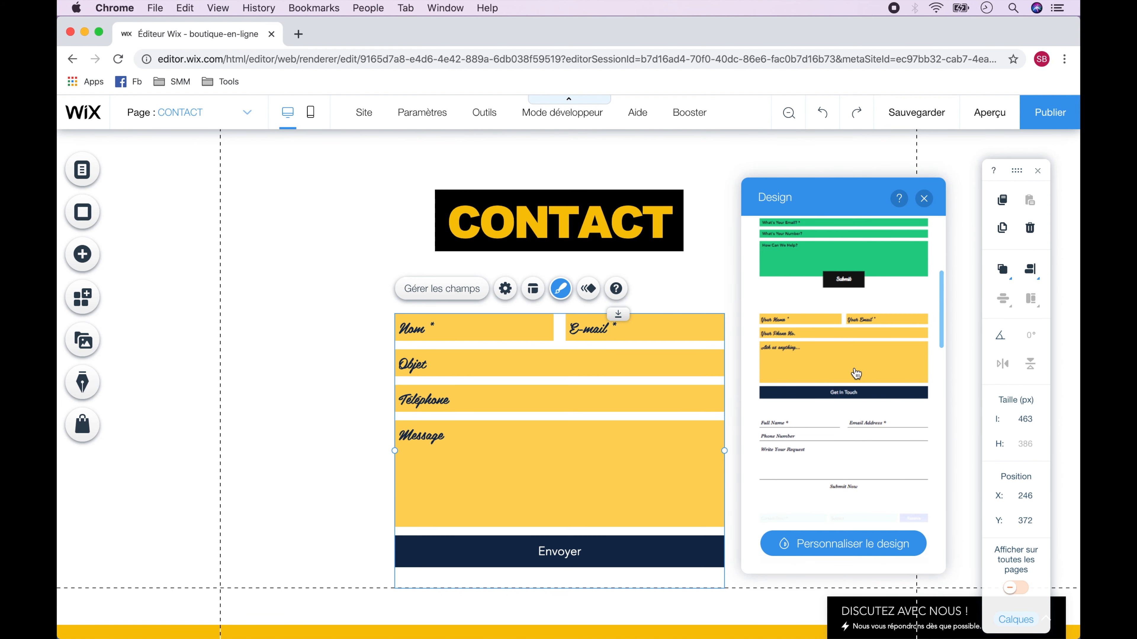
{"action": "scroll", "coordinate": [856, 376], "scroll_direction": "down", "scroll_amount": 2}
{"action": "left_click", "coordinate": [858, 408]}
{"action": "left_click", "coordinate": [855, 502]}
{"action": "left_click", "coordinate": [853, 298]}
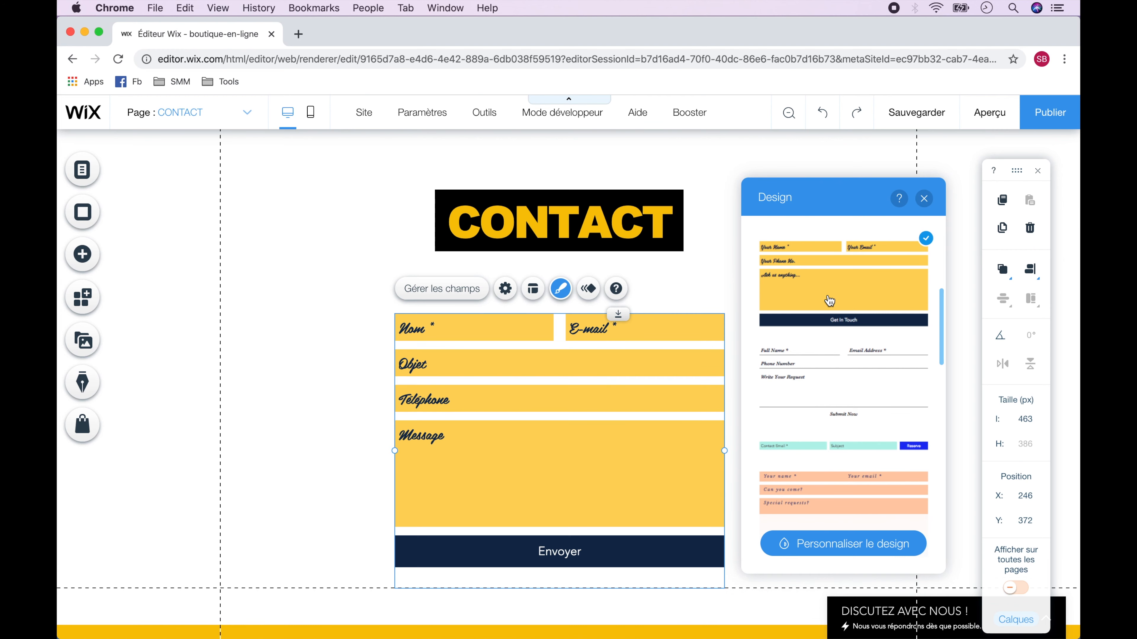
{"action": "left_click", "coordinate": [924, 198]}
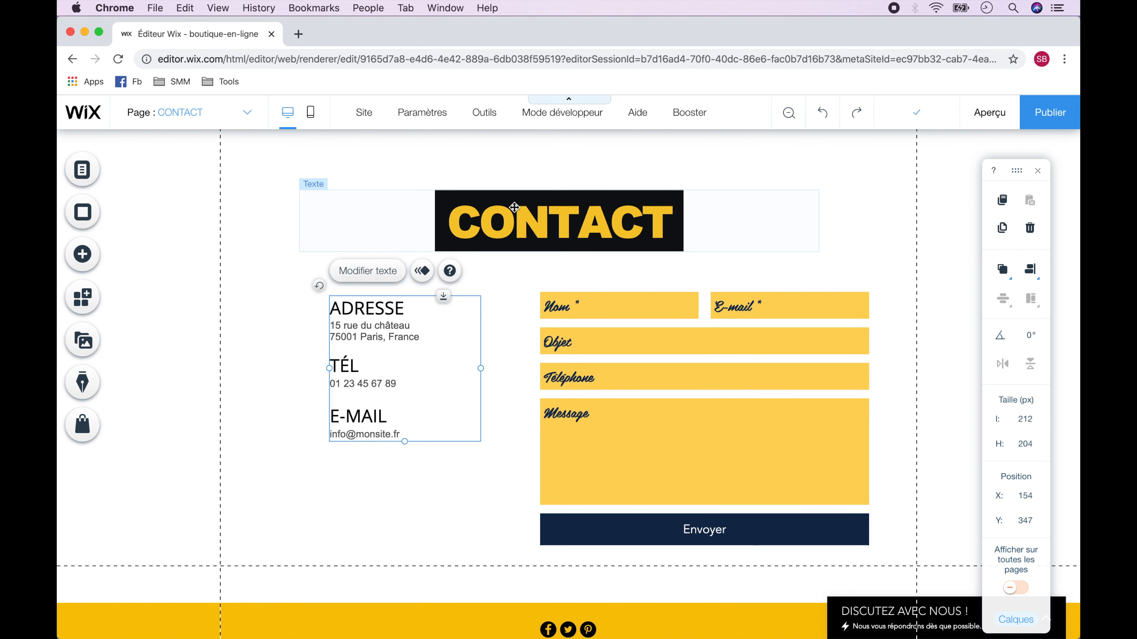
Enlarge the CONTACT title, and enlarge and centre the address, phone and e-mail text beside the form.
{"action": "double_click", "coordinate": [555, 221]}
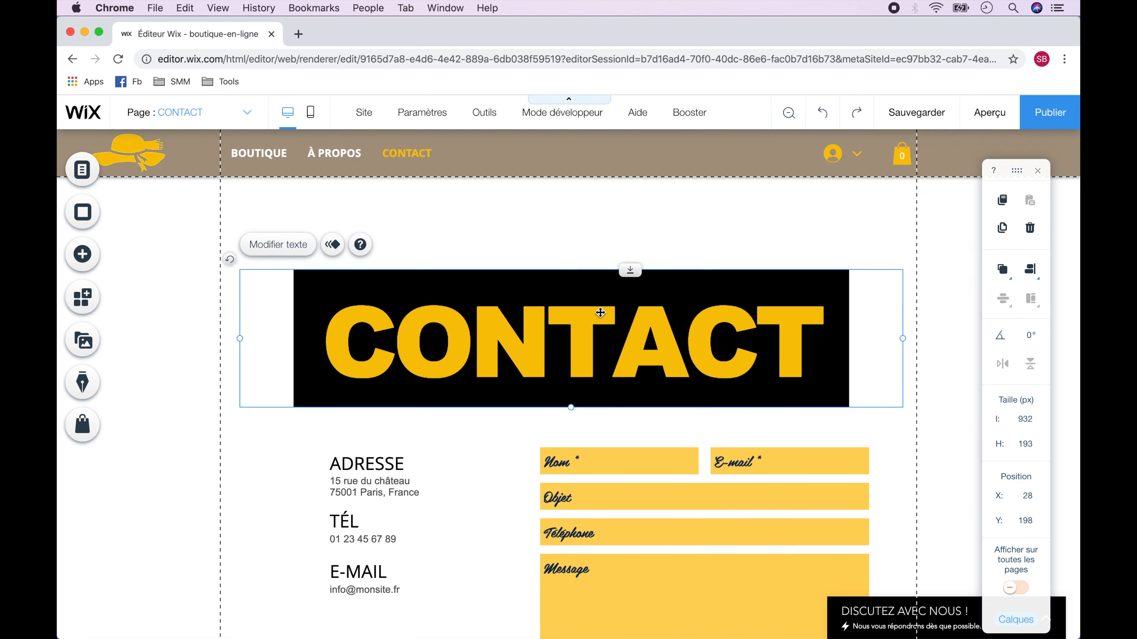
{"action": "left_click", "coordinate": [358, 436]}
{"action": "double_click", "coordinate": [358, 437]}
{"action": "left_click_drag", "start_coordinate": [508, 380], "coordinate": [507, 380]}
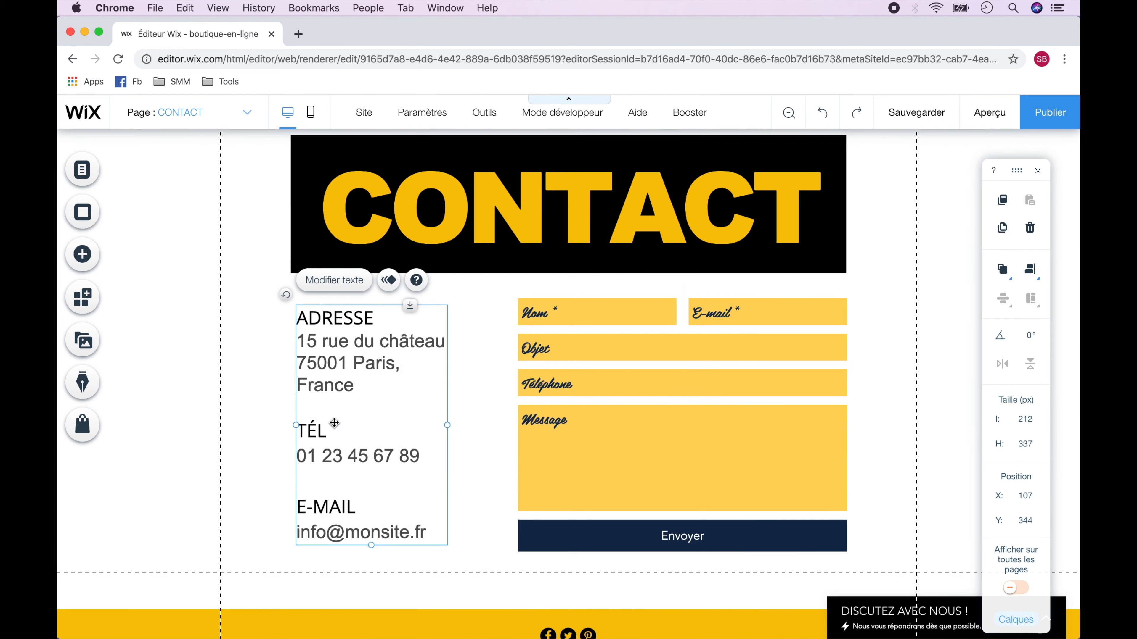
{"action": "left_click", "coordinate": [492, 327]}
{"action": "left_click", "coordinate": [272, 354]}
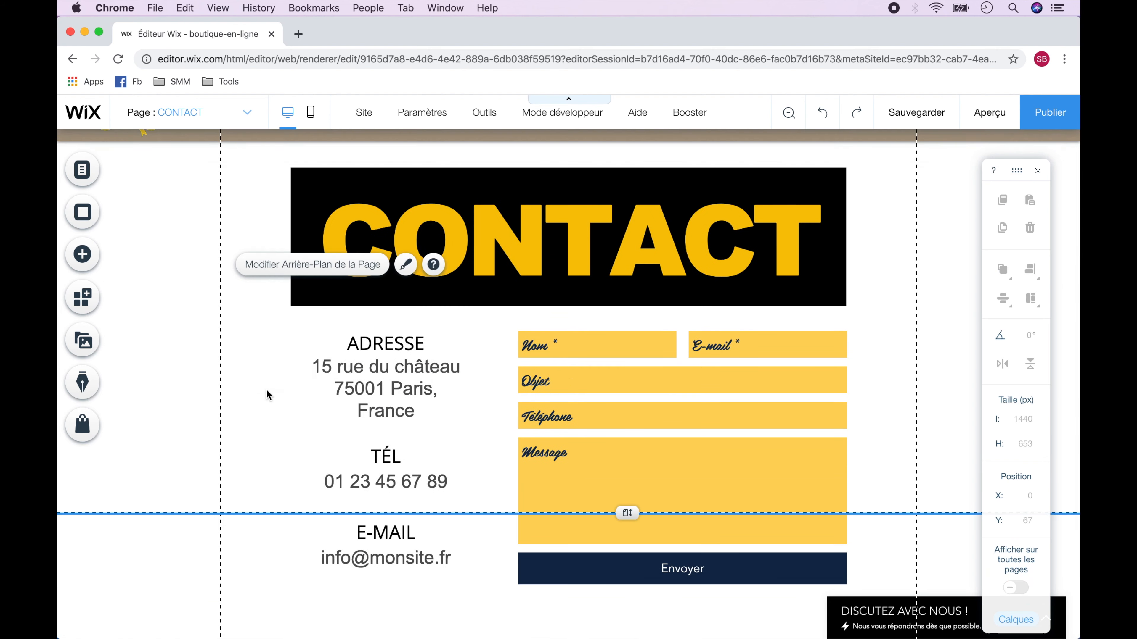
Preview the site, check the CONTACT, À PROPOS and BOUTIQUE pages, and return to the editor.
{"action": "scroll", "coordinate": [267, 393], "scroll_direction": "down", "scroll_amount": 2}
{"action": "left_click", "coordinate": [991, 113]}
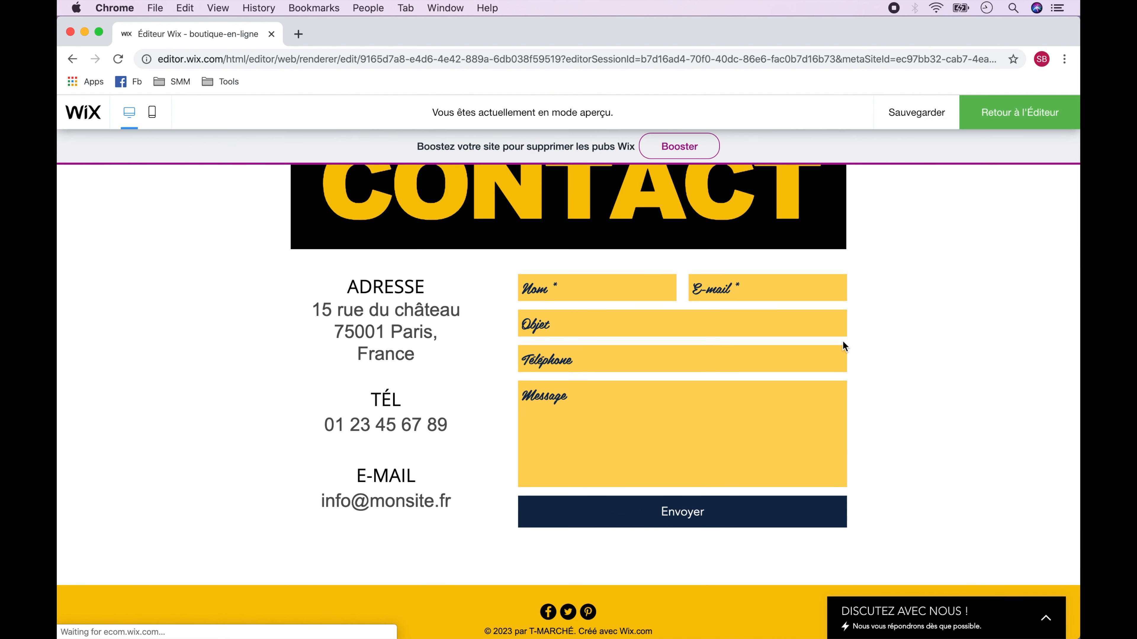
{"action": "left_click", "coordinate": [338, 188]}
{"action": "scroll", "coordinate": [232, 390], "scroll_direction": "up", "scroll_amount": 6}
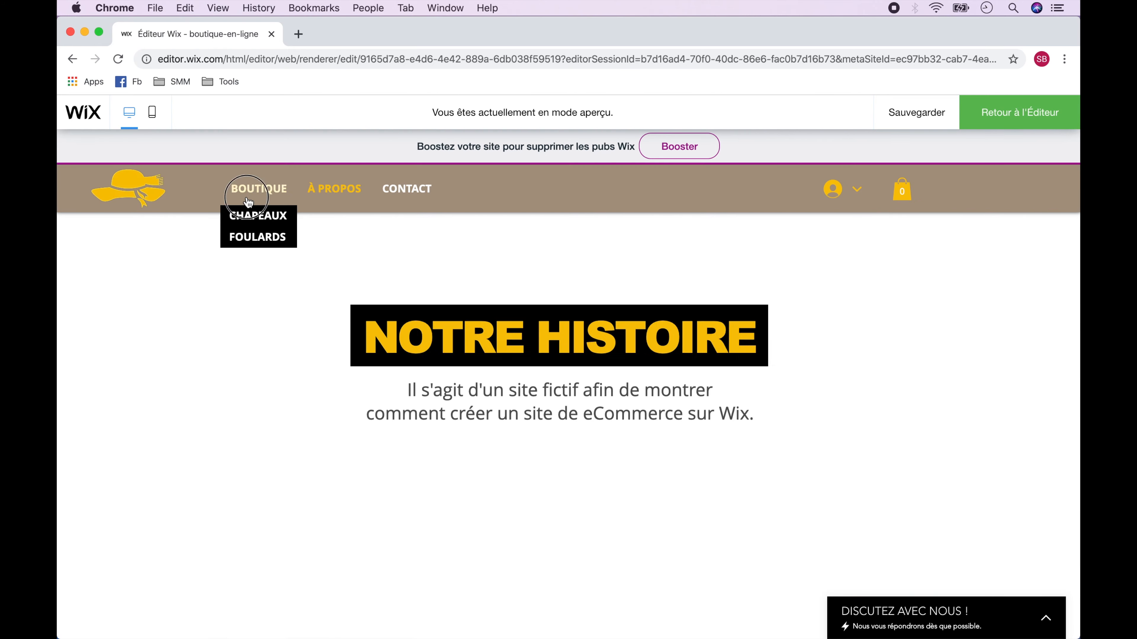
{"action": "left_click", "coordinate": [248, 195]}
{"action": "scroll", "coordinate": [176, 568], "scroll_direction": "down", "scroll_amount": 6}
{"action": "scroll", "coordinate": [176, 568], "scroll_direction": "up", "scroll_amount": 6}
{"action": "mouse_move", "coordinate": [260, 188]}
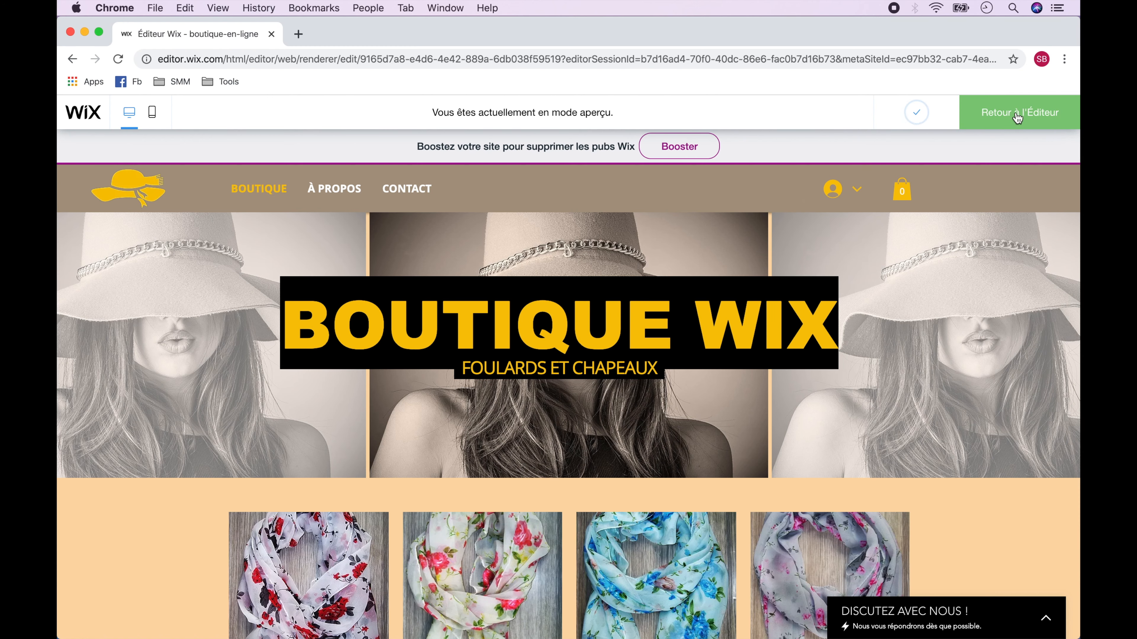
{"action": "left_click", "coordinate": [1017, 117]}
Apply the Fondu animation to the BOUTIQUE WIX title and save the site.
{"action": "right_click", "coordinate": [639, 303]}
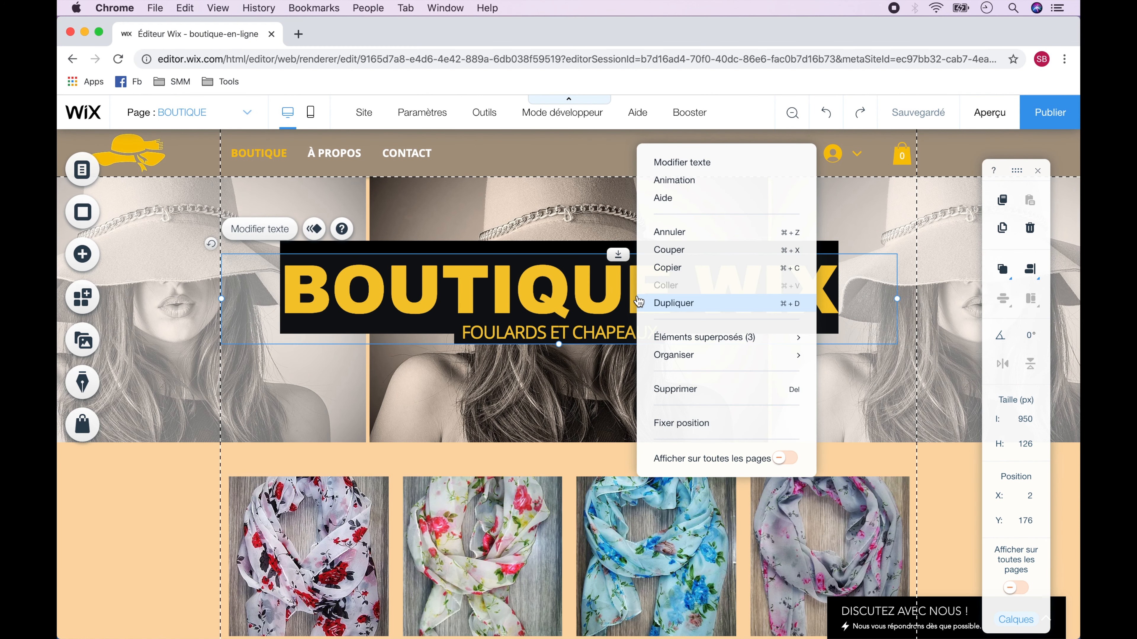
{"action": "left_click", "coordinate": [672, 181]}
{"action": "left_click", "coordinate": [918, 259]}
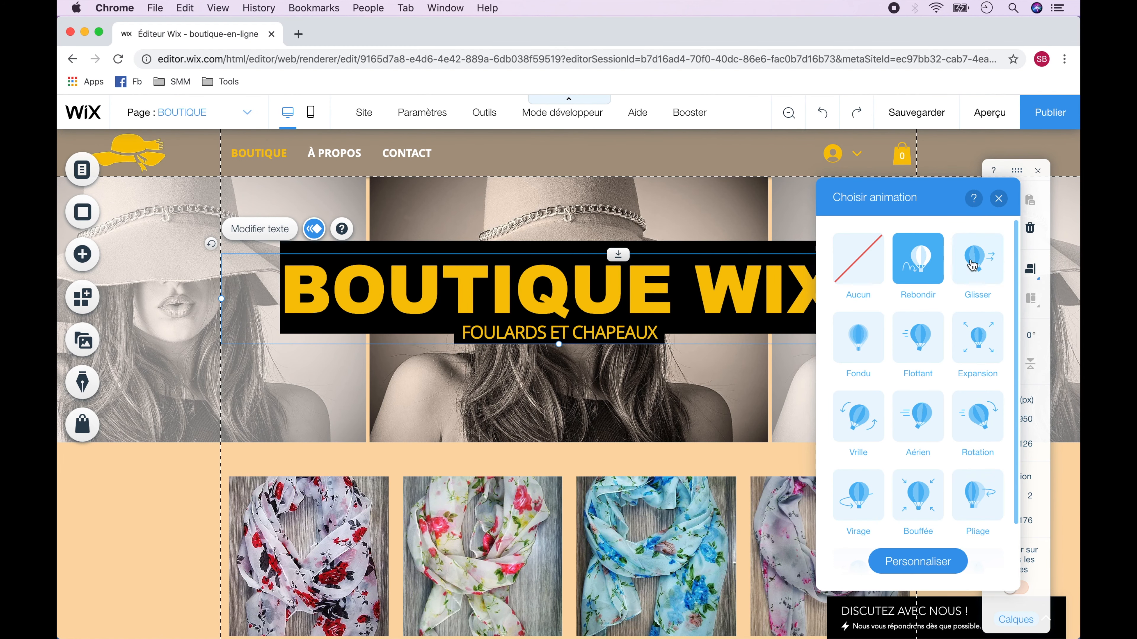
{"action": "left_click", "coordinate": [858, 337]}
{"action": "left_click", "coordinate": [999, 198]}
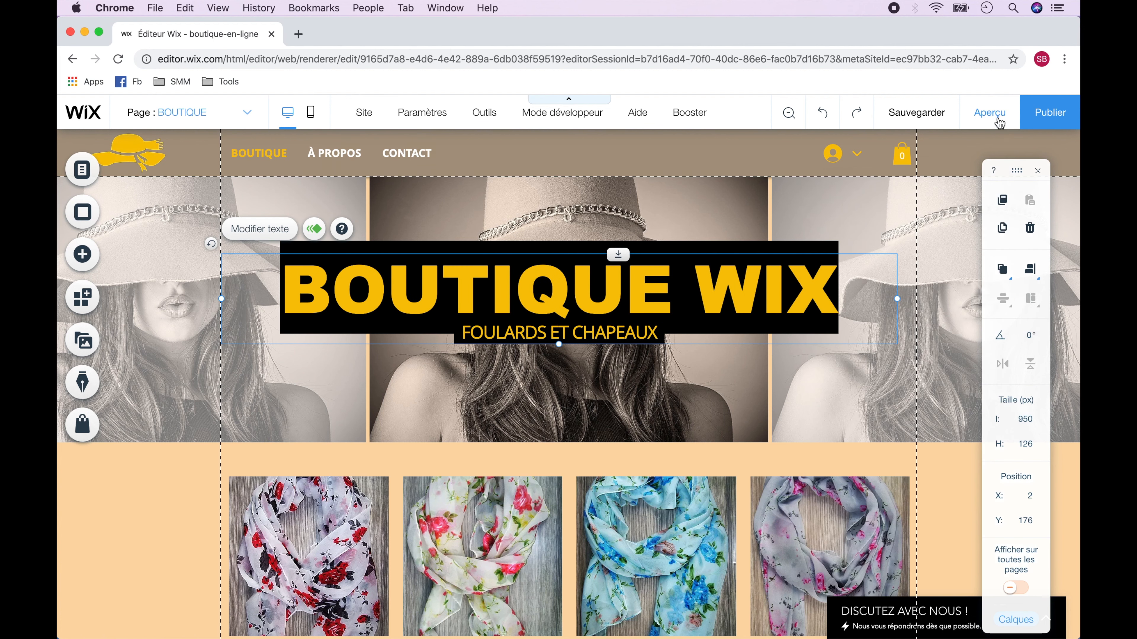
{"action": "left_click", "coordinate": [917, 115]}
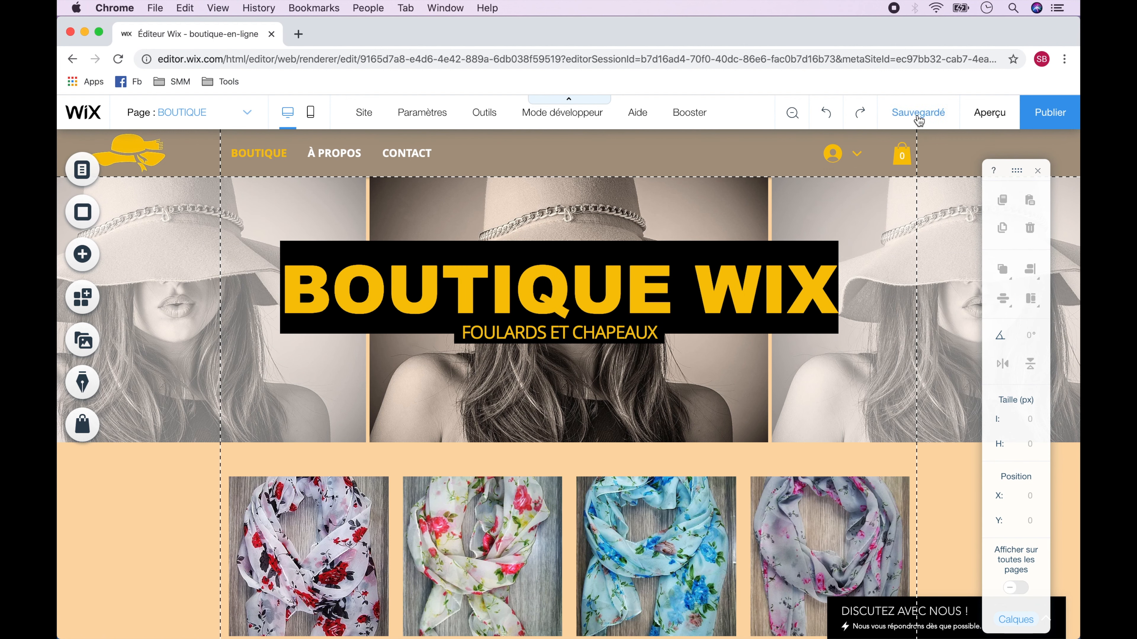
Review the member pages and the member sign-up form in the page list, and return to the BOUTIQUE page.
{"action": "left_click", "coordinate": [79, 172]}
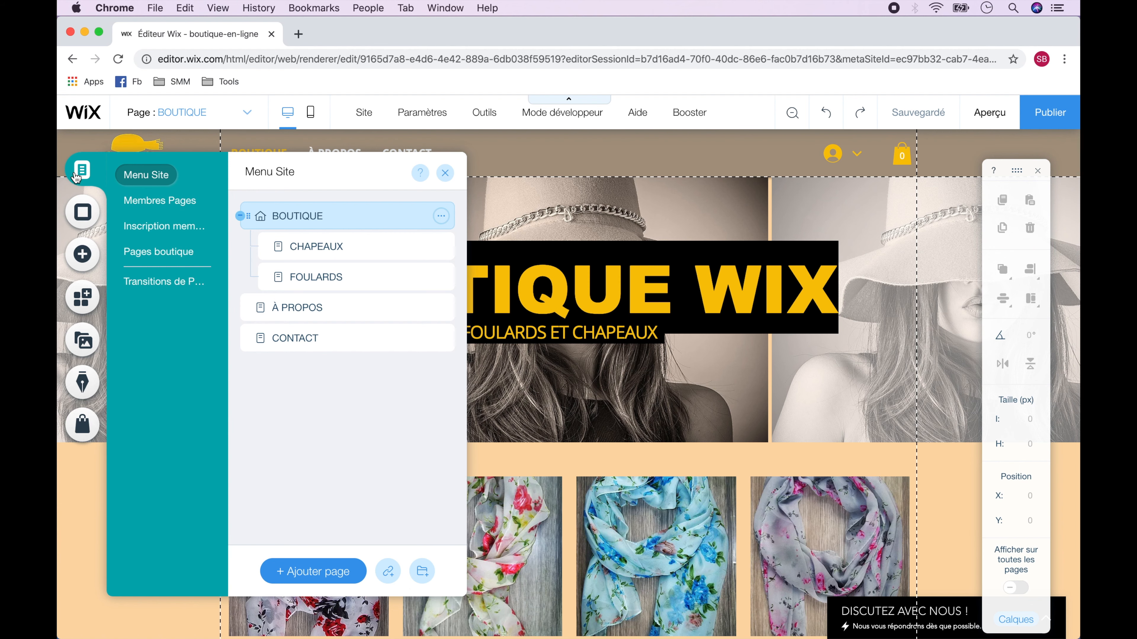
{"action": "left_click", "coordinate": [158, 204]}
{"action": "left_click", "coordinate": [298, 218]}
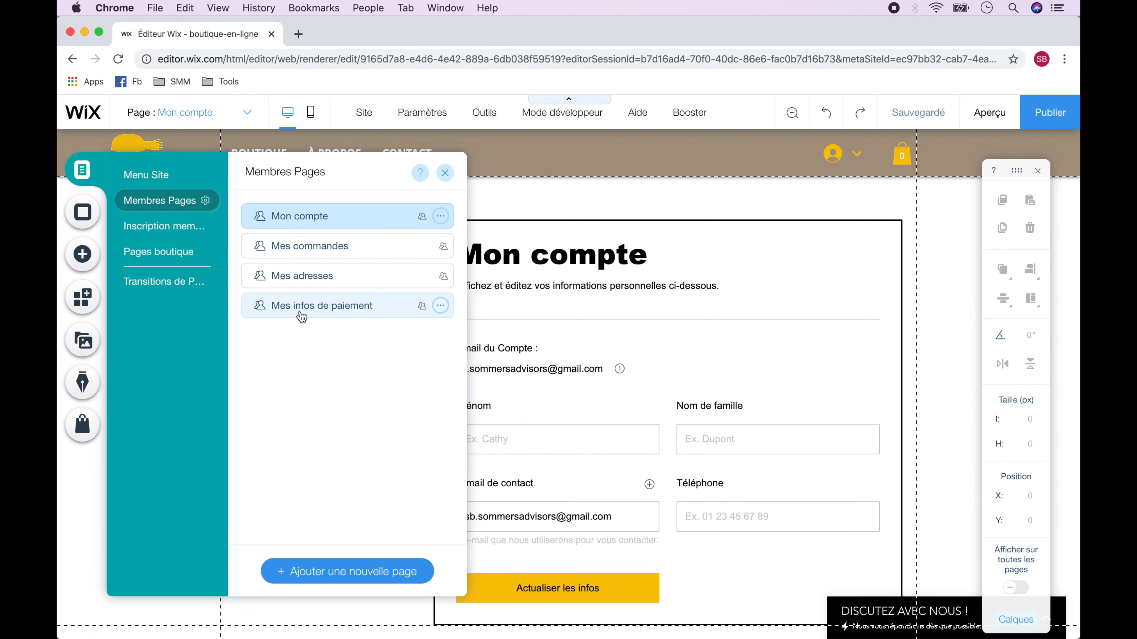
{"action": "left_click", "coordinate": [168, 231]}
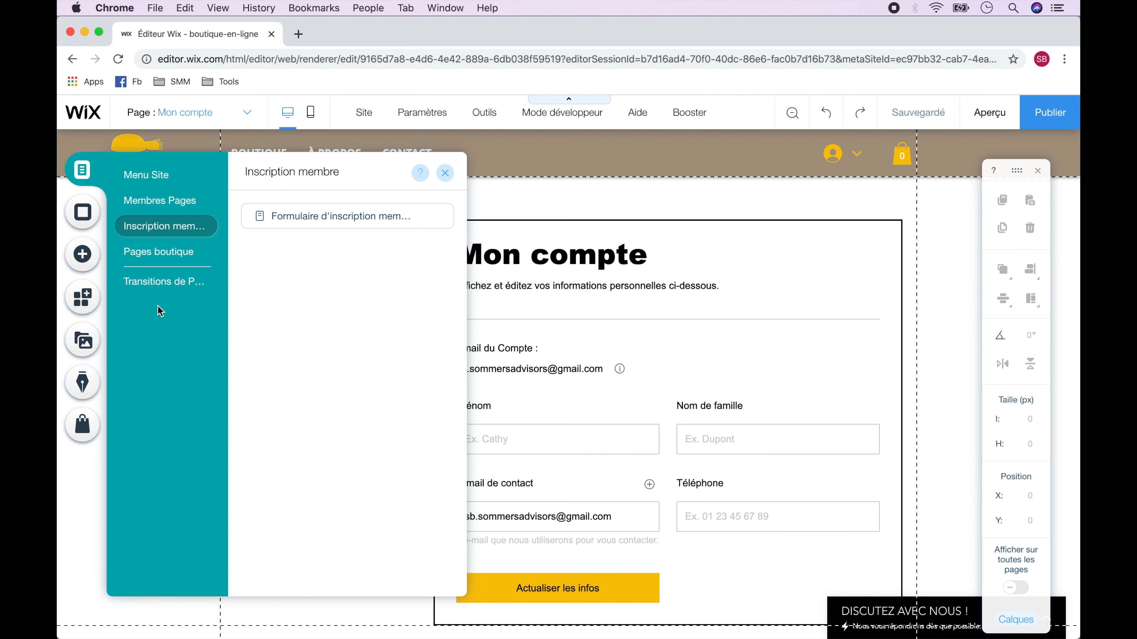
{"action": "left_click", "coordinate": [147, 175]}
{"action": "left_click", "coordinate": [349, 216]}
{"action": "left_click", "coordinate": [444, 174]}
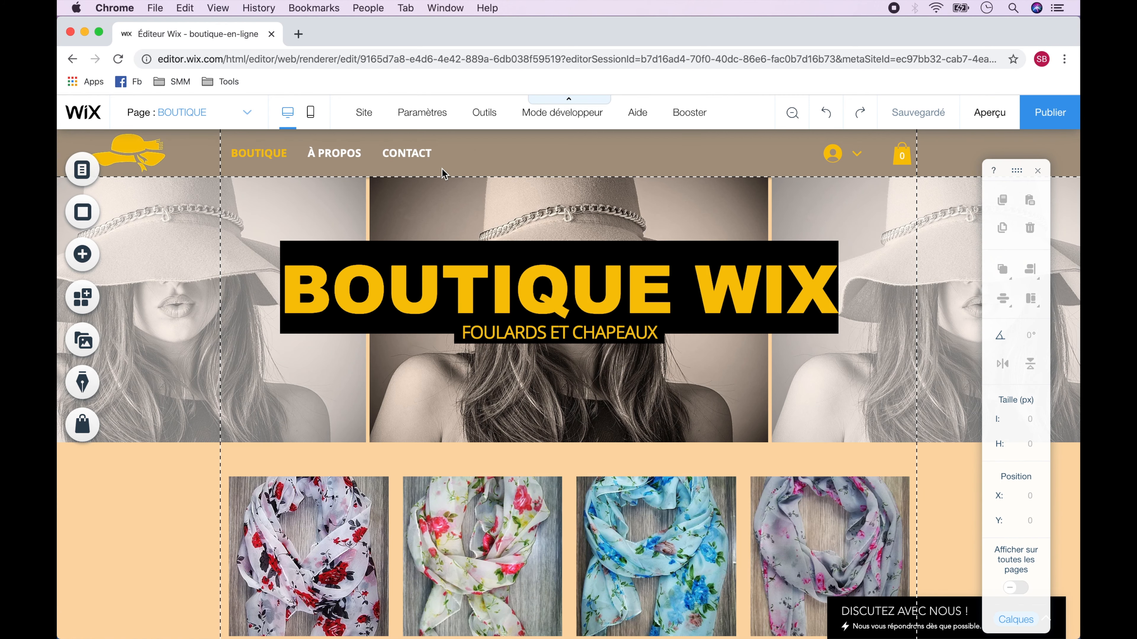
Open the item management of the BOUTIQUE product gallery and go to the delivery region settings.
{"action": "left_click", "coordinate": [271, 475]}
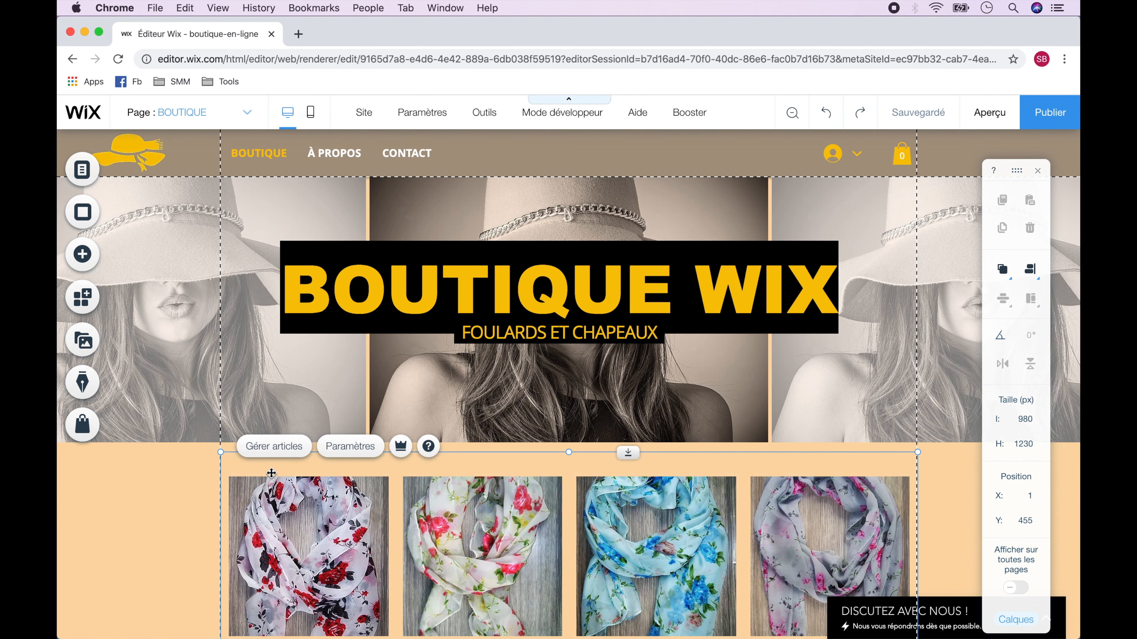
{"action": "left_click", "coordinate": [278, 447]}
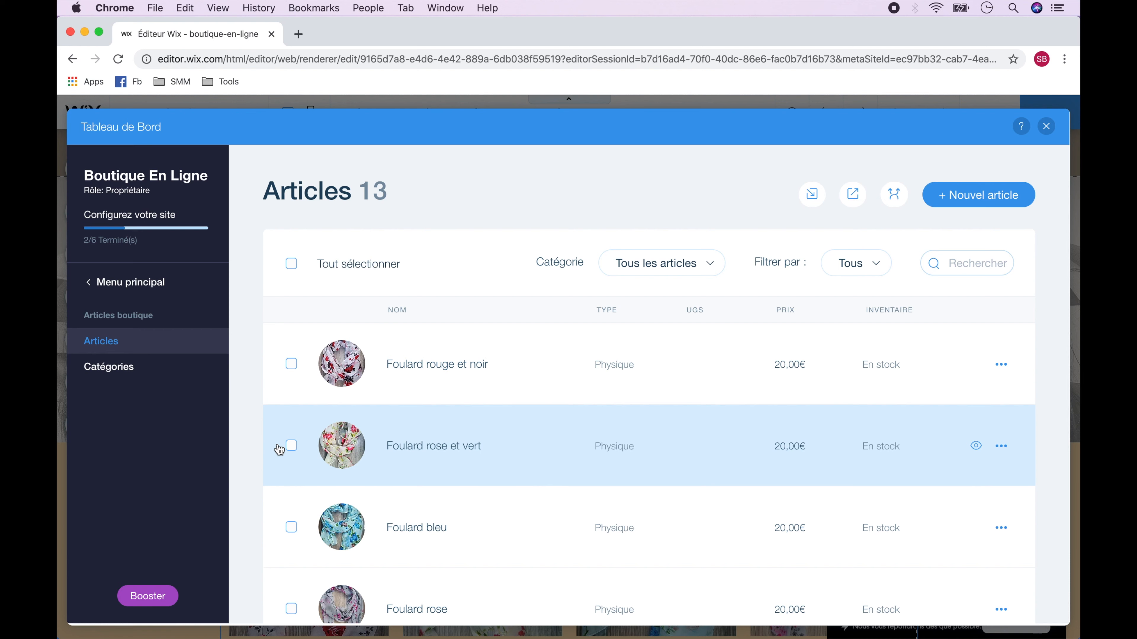
{"action": "mouse_move", "coordinate": [184, 249]}
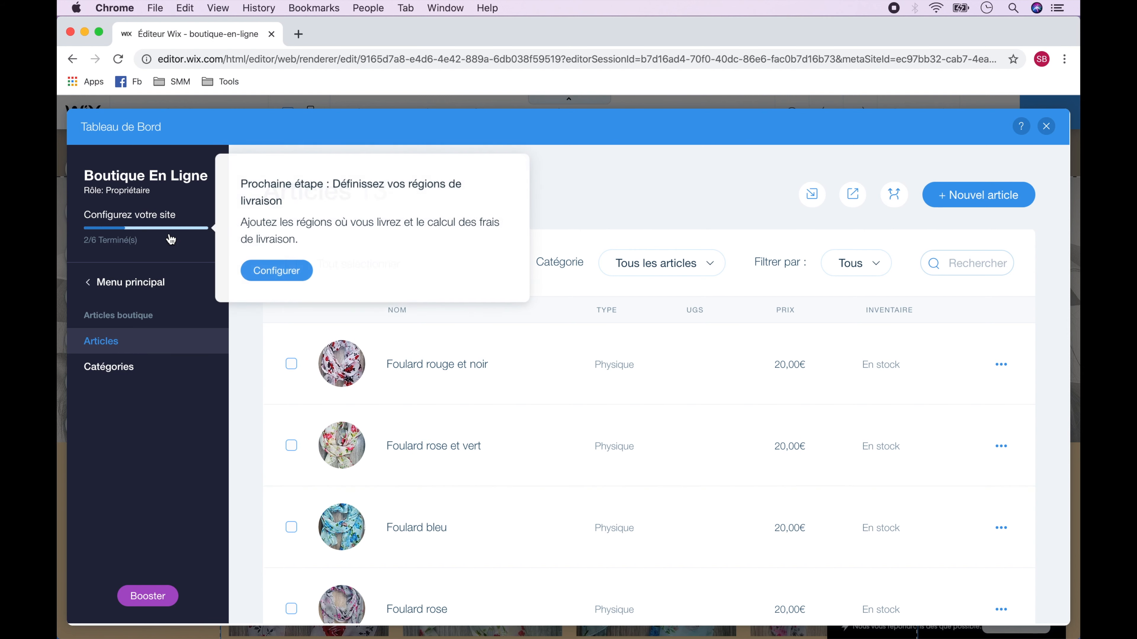
{"action": "left_click", "coordinate": [274, 273]}
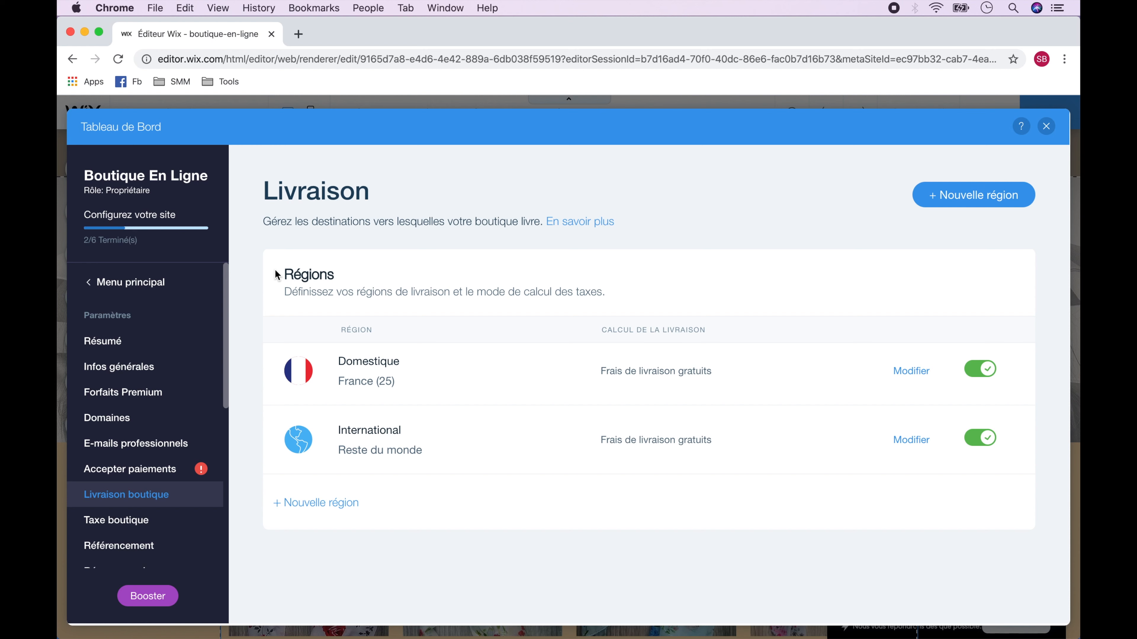
{"action": "left_click", "coordinate": [982, 437]}
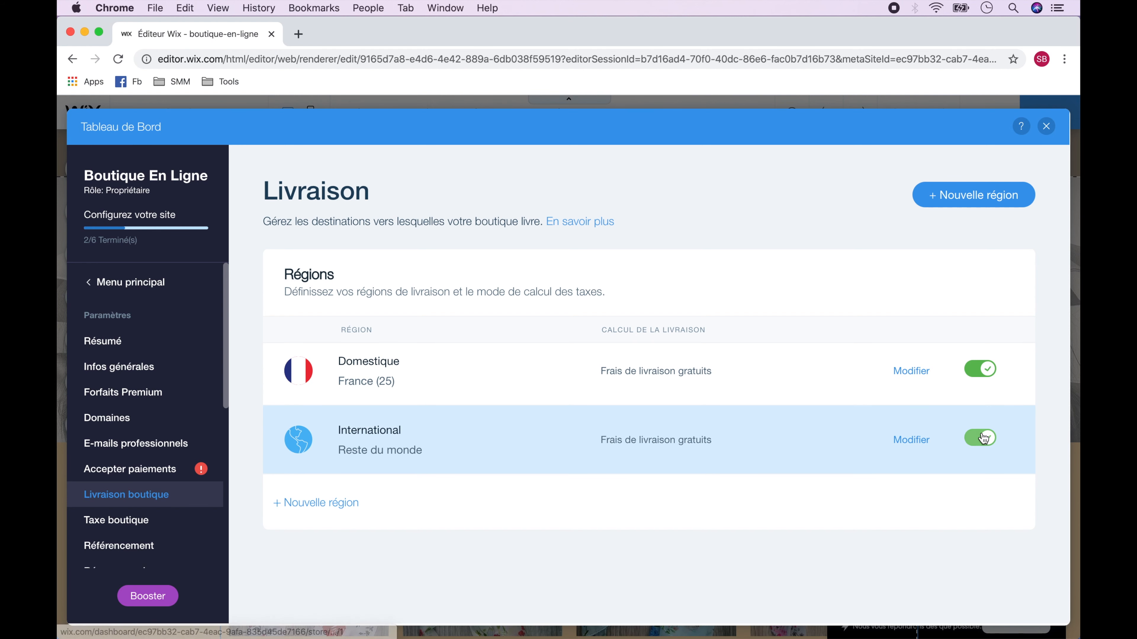
Edit the Domestique delivery region and set its delivery calculation to Frais fixes.
{"action": "left_click", "coordinate": [911, 373]}
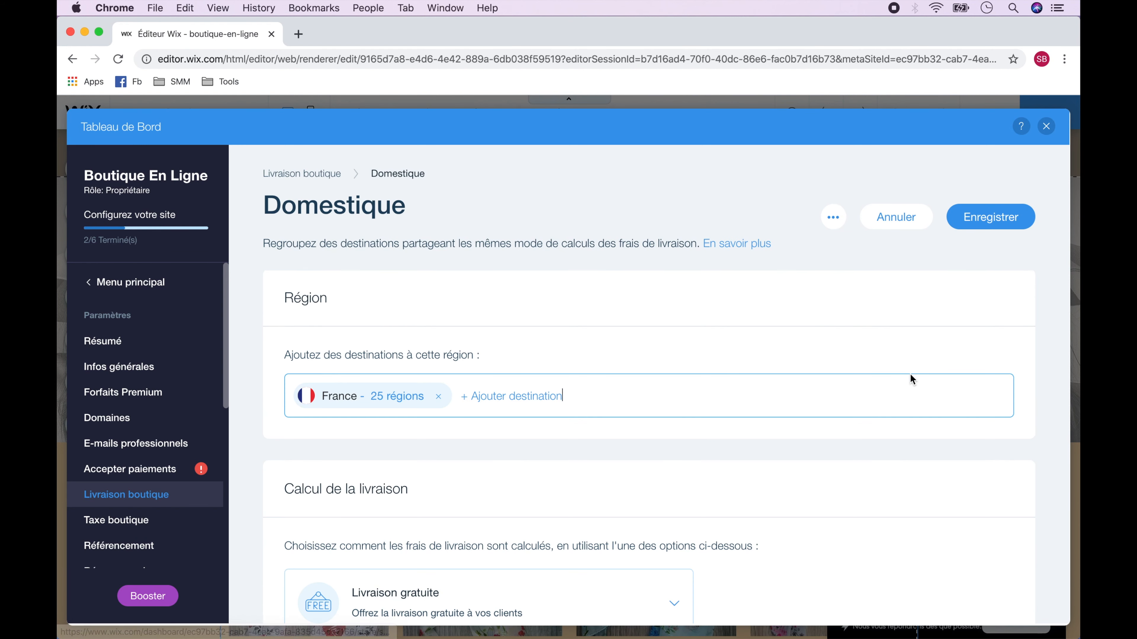
{"action": "scroll", "coordinate": [870, 470], "scroll_direction": "down", "scroll_amount": 5}
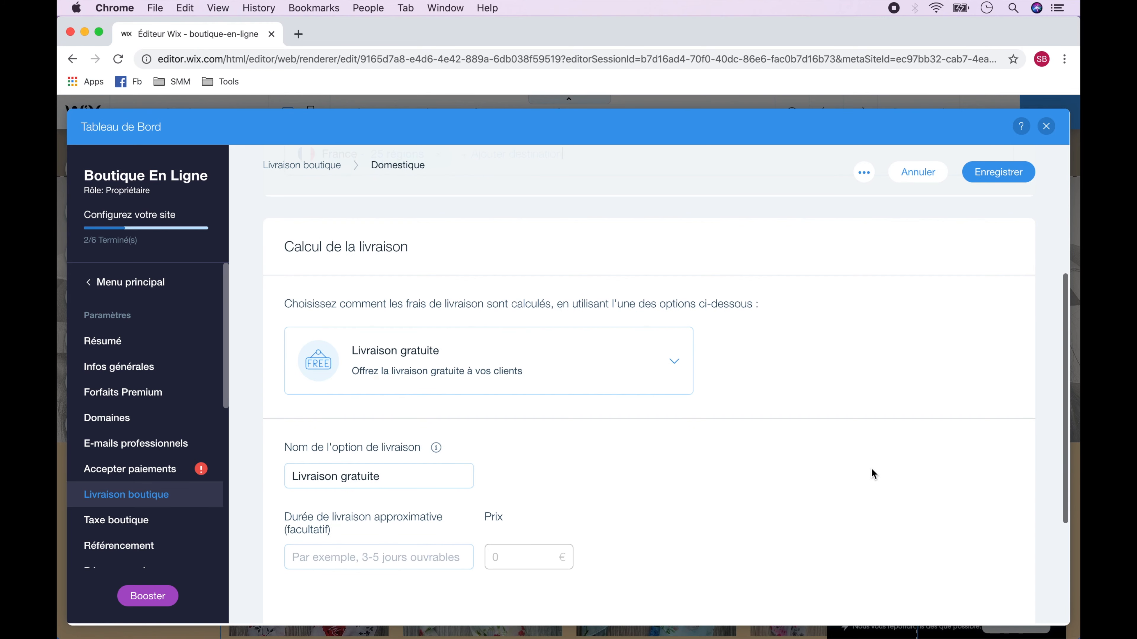
{"action": "left_click", "coordinate": [676, 364]}
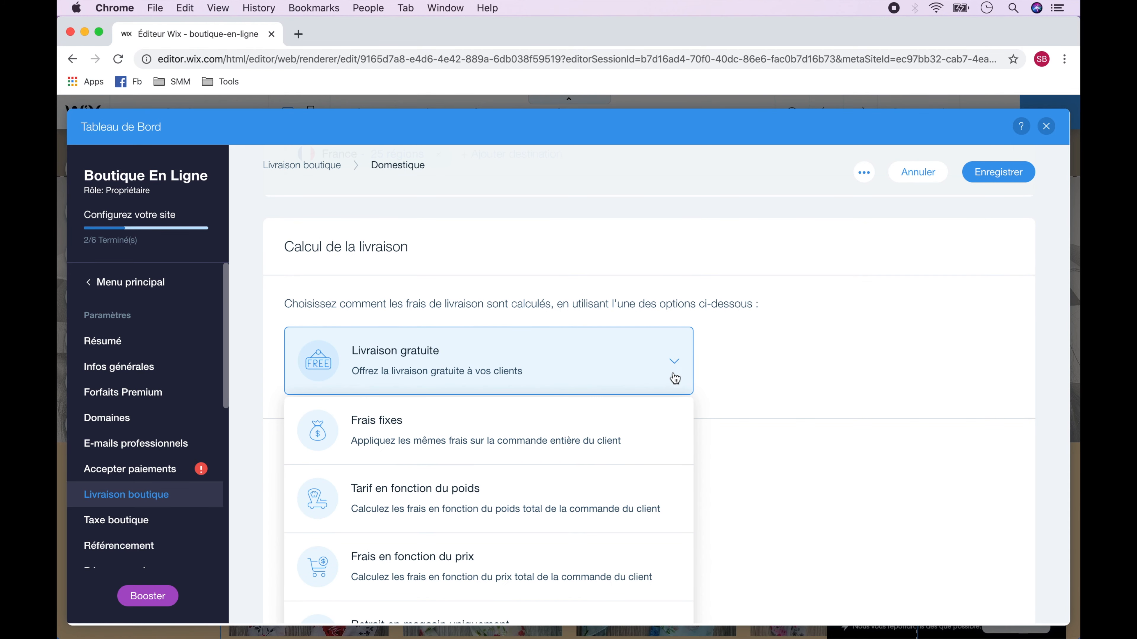
{"action": "scroll", "coordinate": [663, 422], "scroll_direction": "down", "scroll_amount": 3}
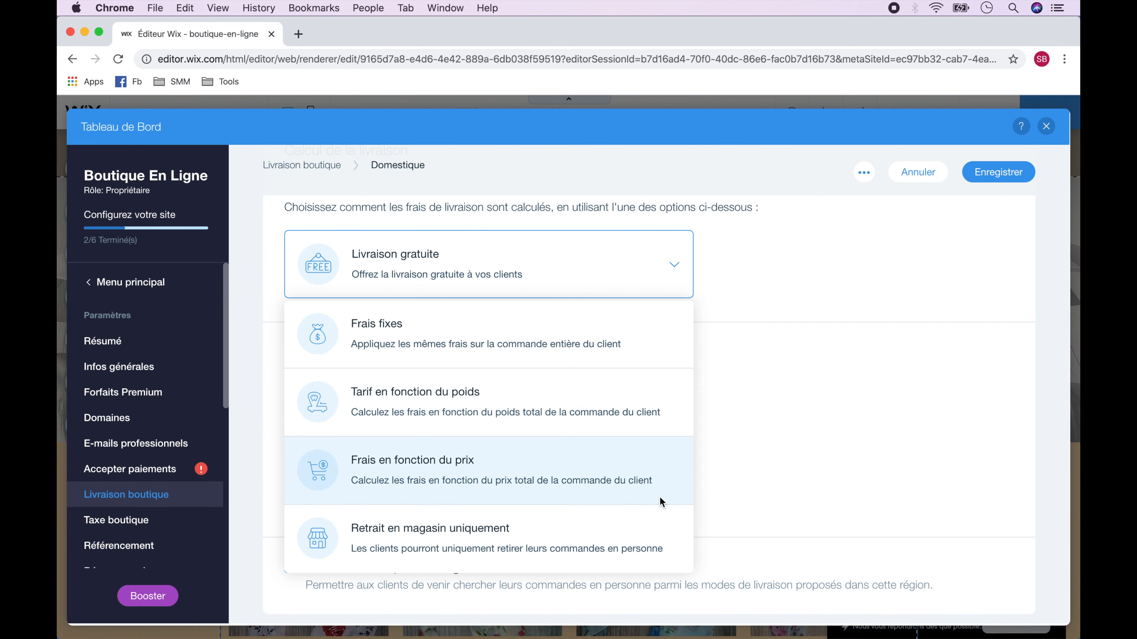
{"action": "left_click", "coordinate": [619, 351]}
Name the delivery option Livraison standard, with an approximate duration of 4-6 jours and a price of 2 €.
{"action": "type", "text": "Livraison standa"}
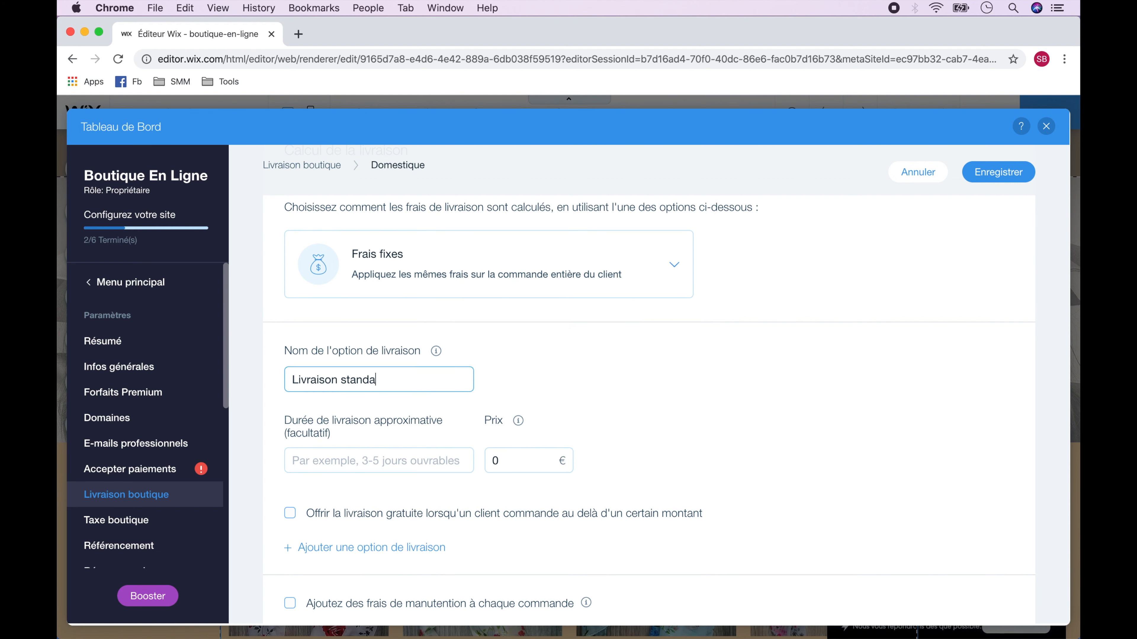
{"action": "type", "text": "rd"}
{"action": "left_click", "coordinate": [373, 459]}
{"action": "type", "text": "4-6 jours"}
{"action": "left_click", "coordinate": [524, 469]}
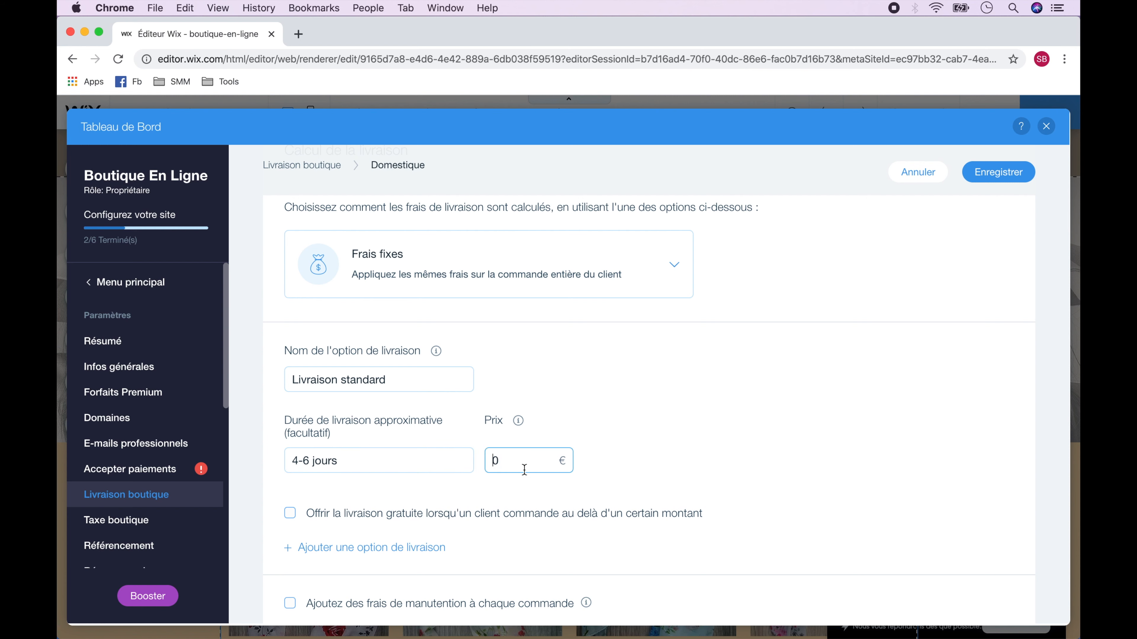
{"action": "left_click", "coordinate": [636, 479]}
Offer free delivery on orders above 100 € and save the Domestique region.
{"action": "scroll", "coordinate": [634, 475], "scroll_direction": "down", "scroll_amount": 3}
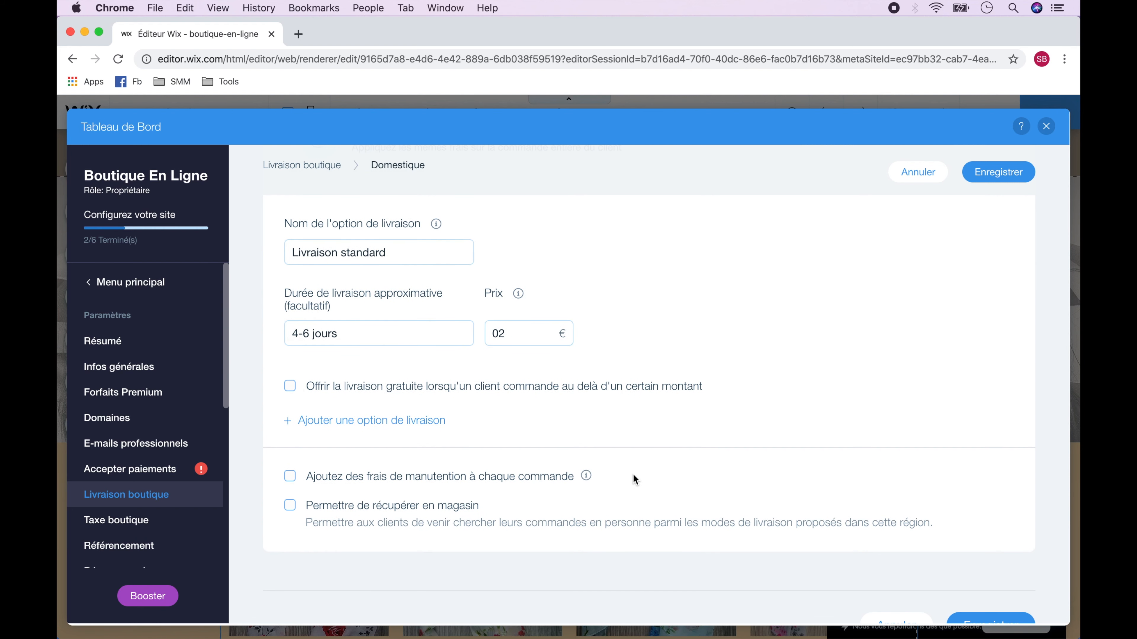
{"action": "left_click", "coordinate": [290, 386]}
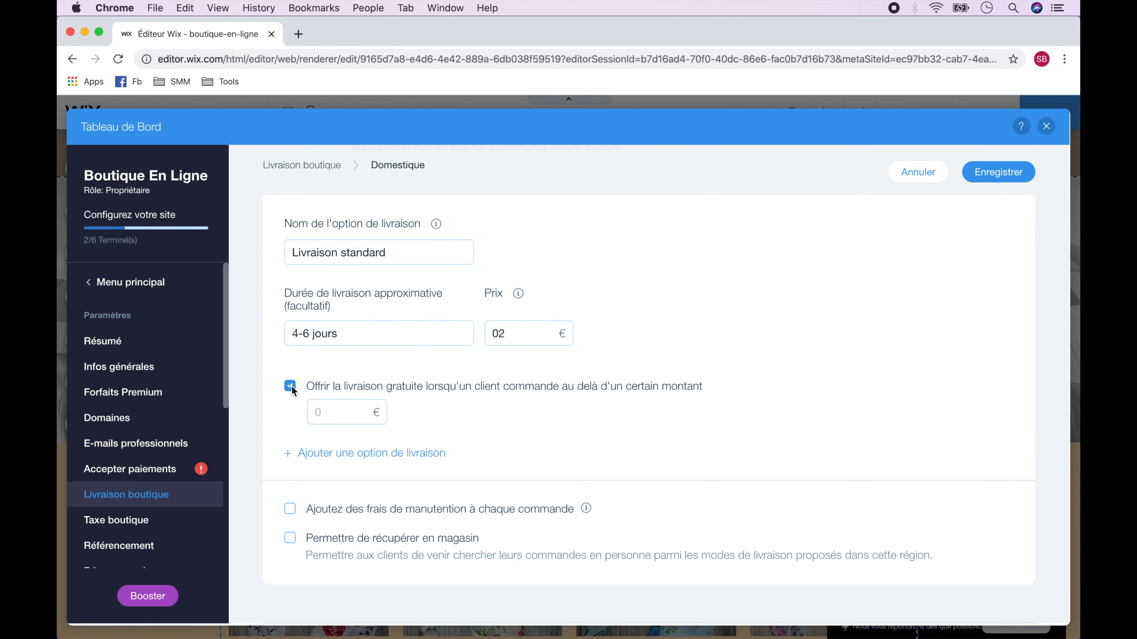
{"action": "left_click", "coordinate": [331, 412]}
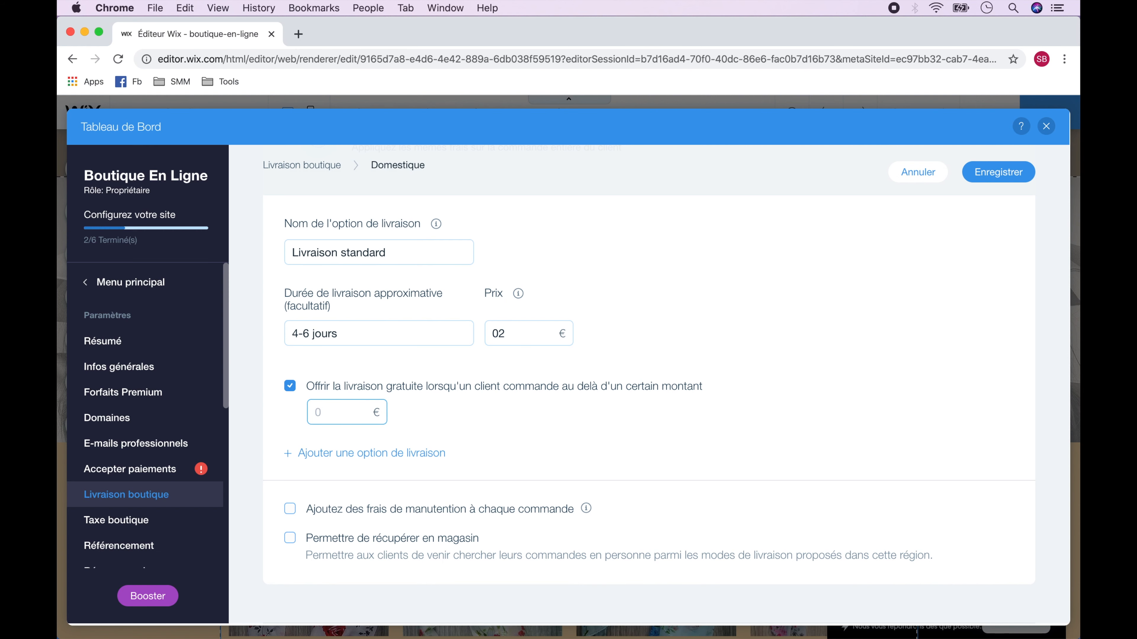
{"action": "type", "text": "100"}
{"action": "left_click", "coordinate": [533, 416]}
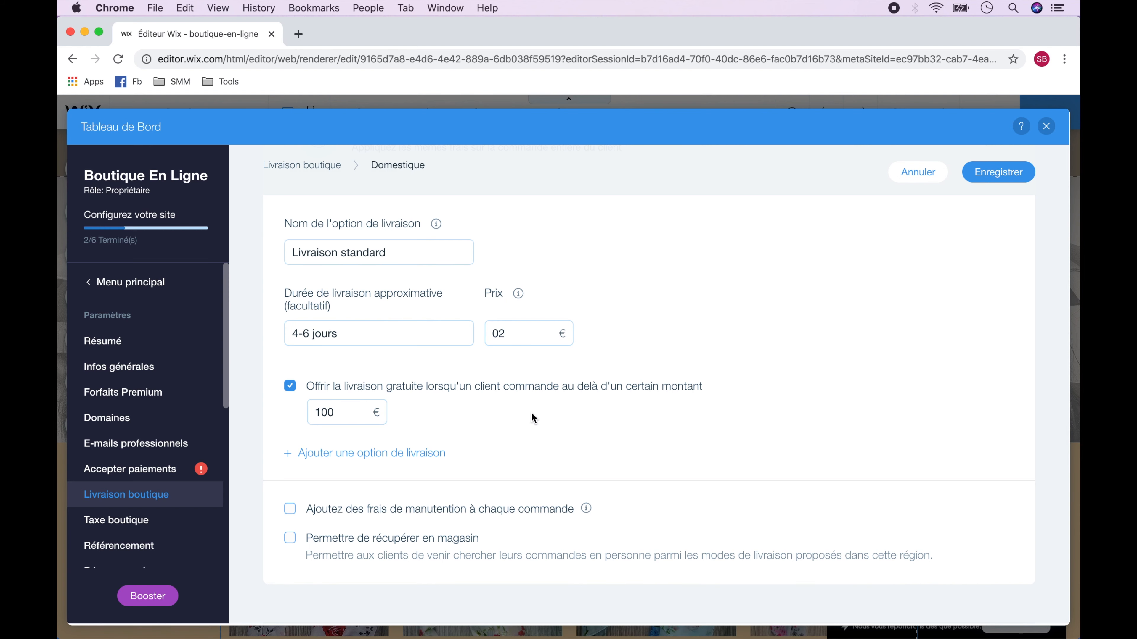
{"action": "left_click", "coordinate": [1004, 172]}
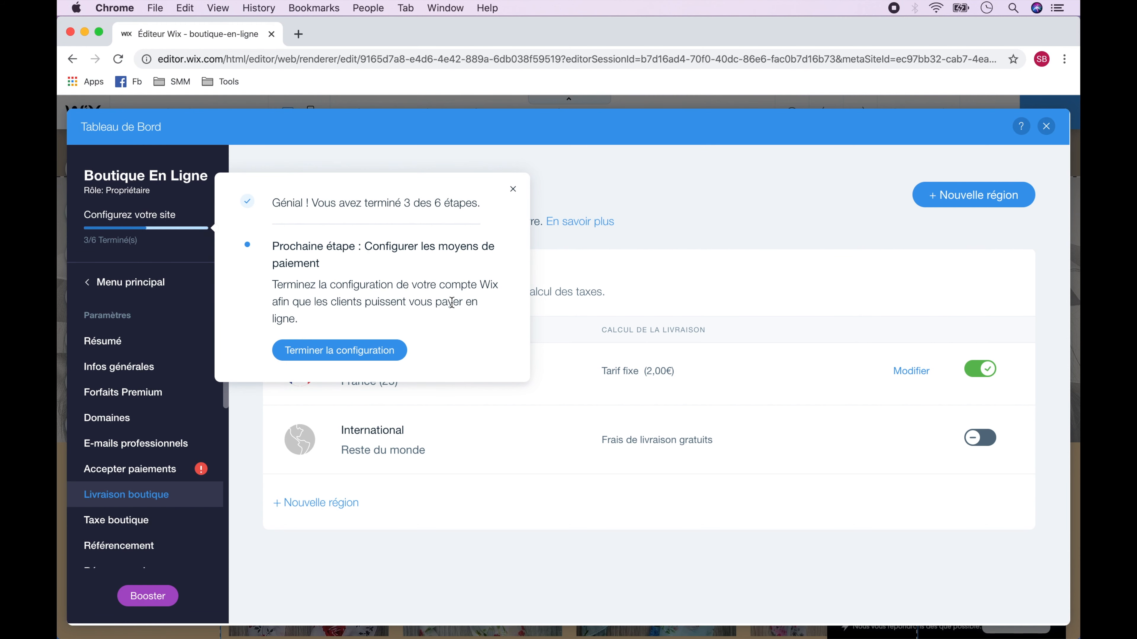
Connect Cartes de crédit/débit and PayPal as the store's payment methods and dismiss the Premium upgrade offer.
{"action": "left_click", "coordinate": [331, 352]}
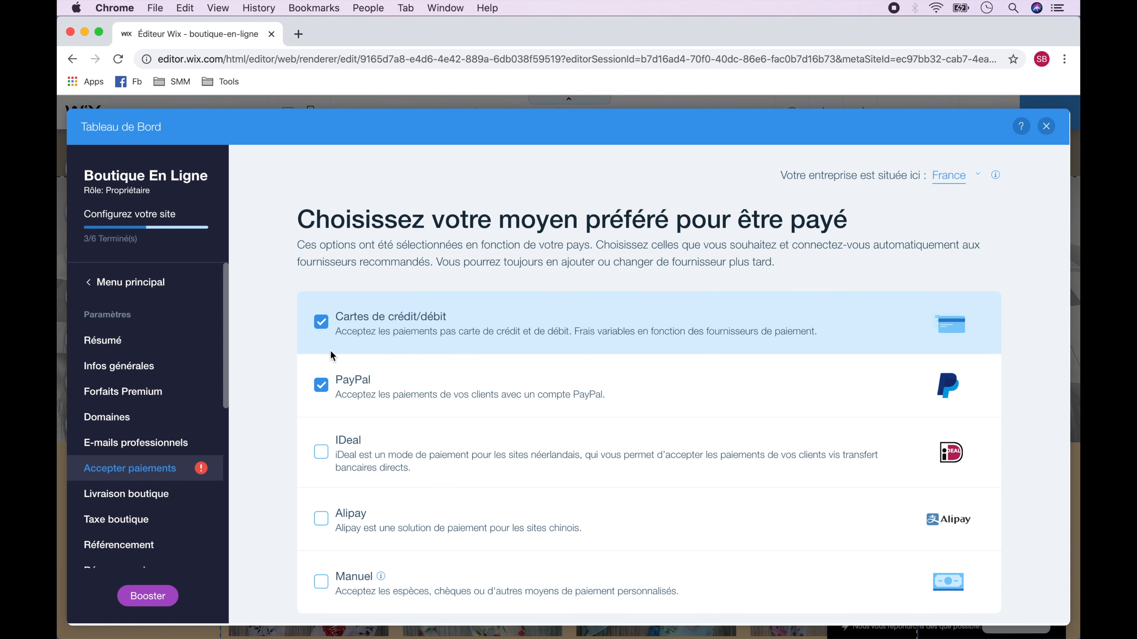
{"action": "scroll", "coordinate": [331, 355], "scroll_direction": "down", "scroll_amount": 5}
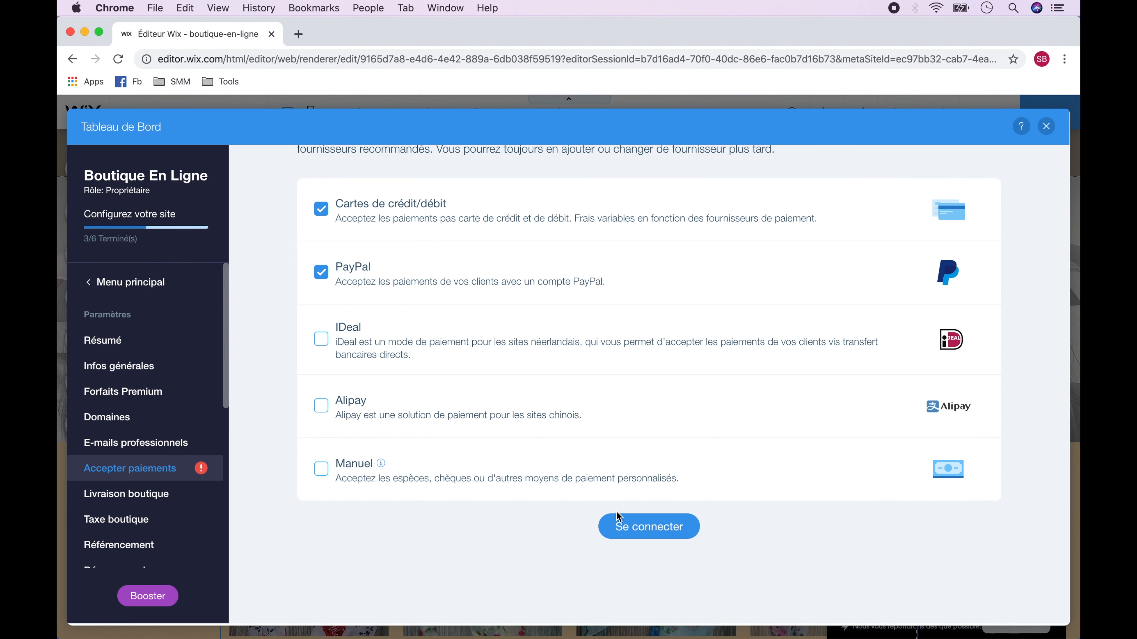
{"action": "left_click", "coordinate": [654, 529]}
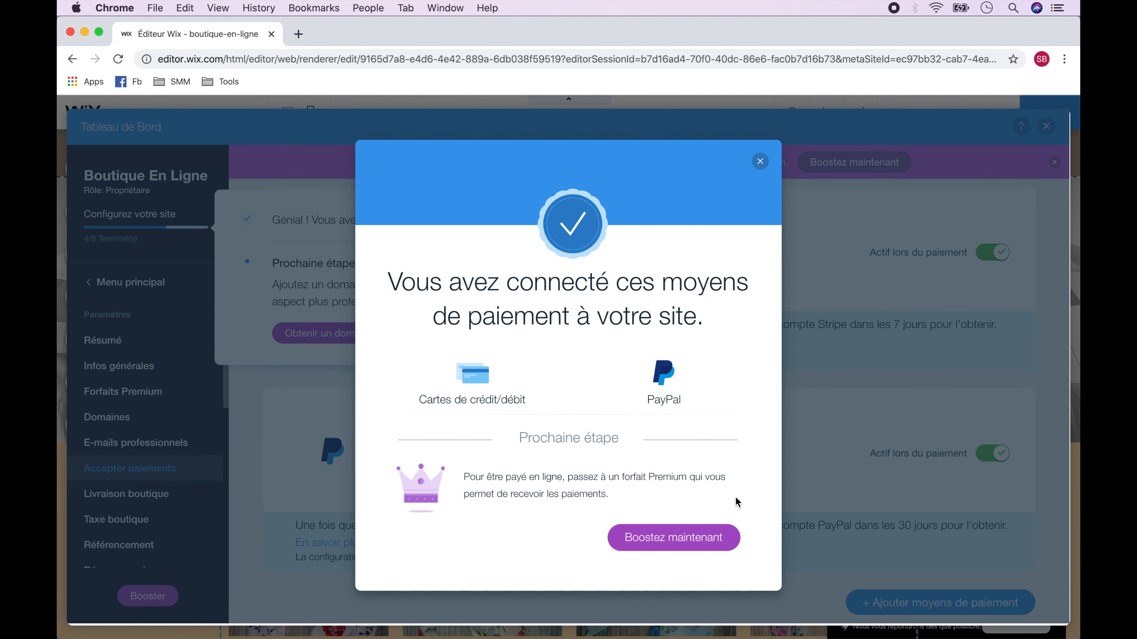
{"action": "left_click", "coordinate": [760, 163]}
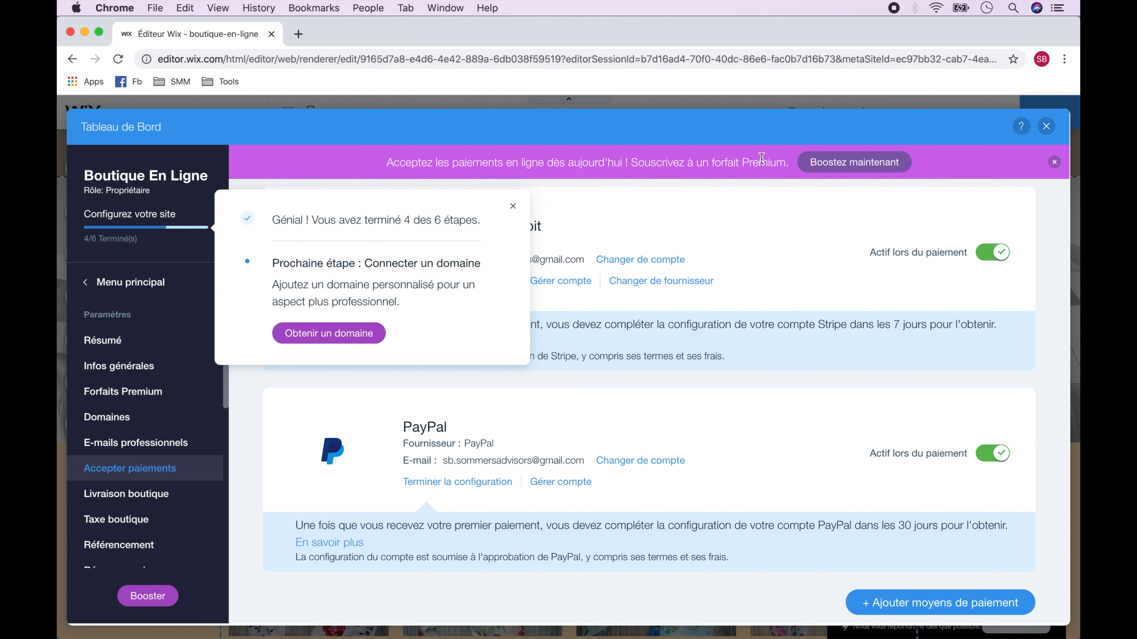
Start buying a new domain name for the site and check the availability of boutiquewix.
{"action": "left_click", "coordinate": [330, 335]}
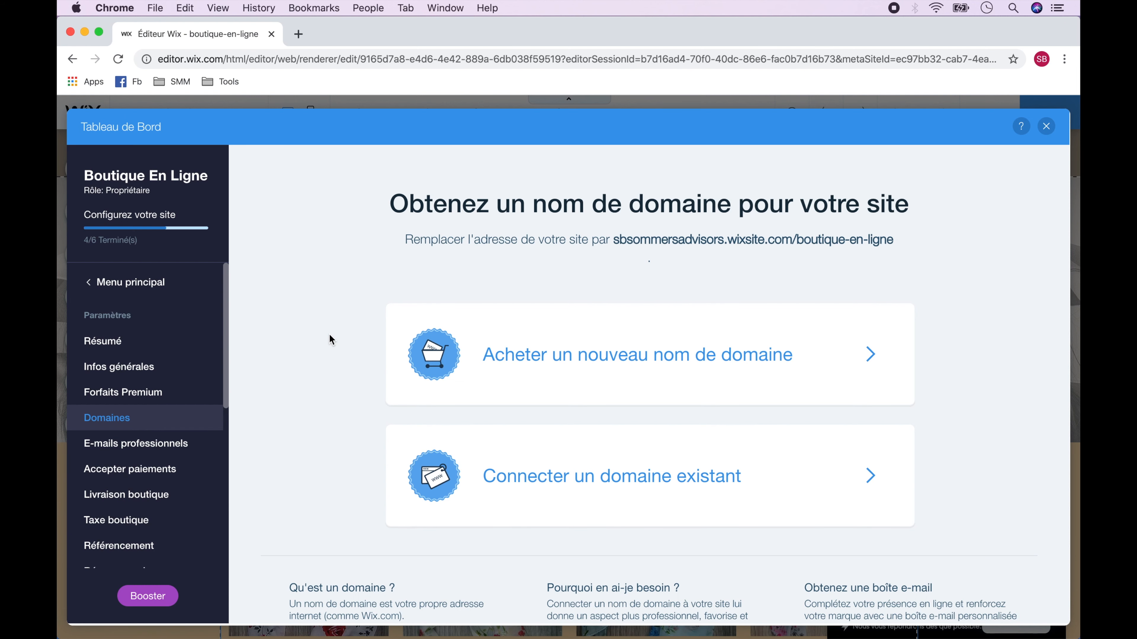
{"action": "left_click", "coordinate": [701, 345]}
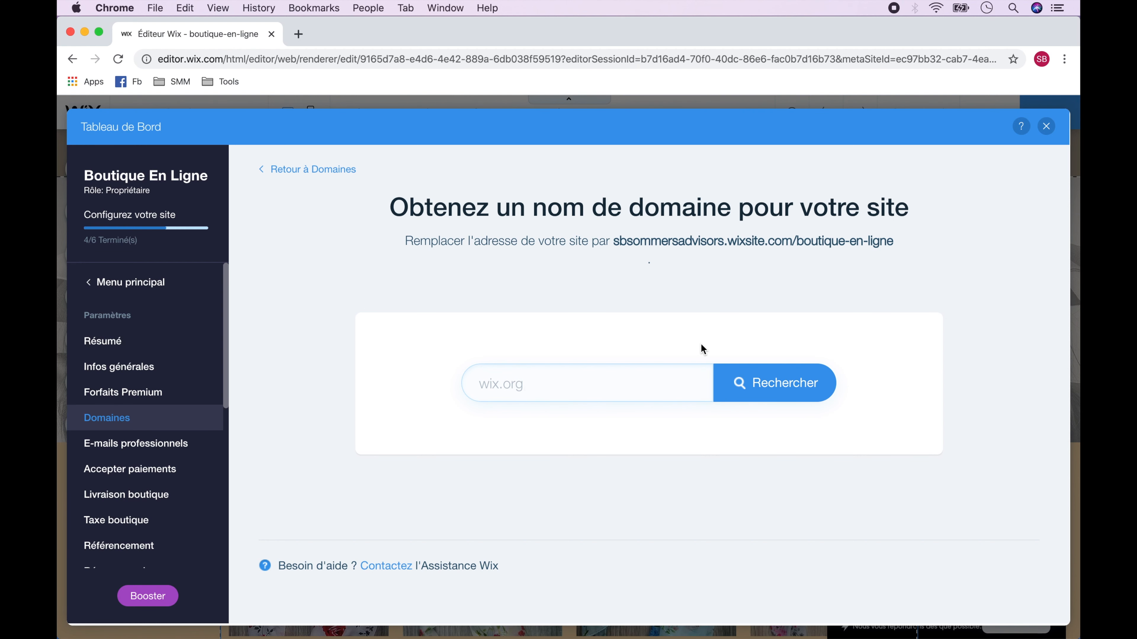
{"action": "left_click", "coordinate": [639, 385]}
{"action": "type", "text": "boutiquewin"}
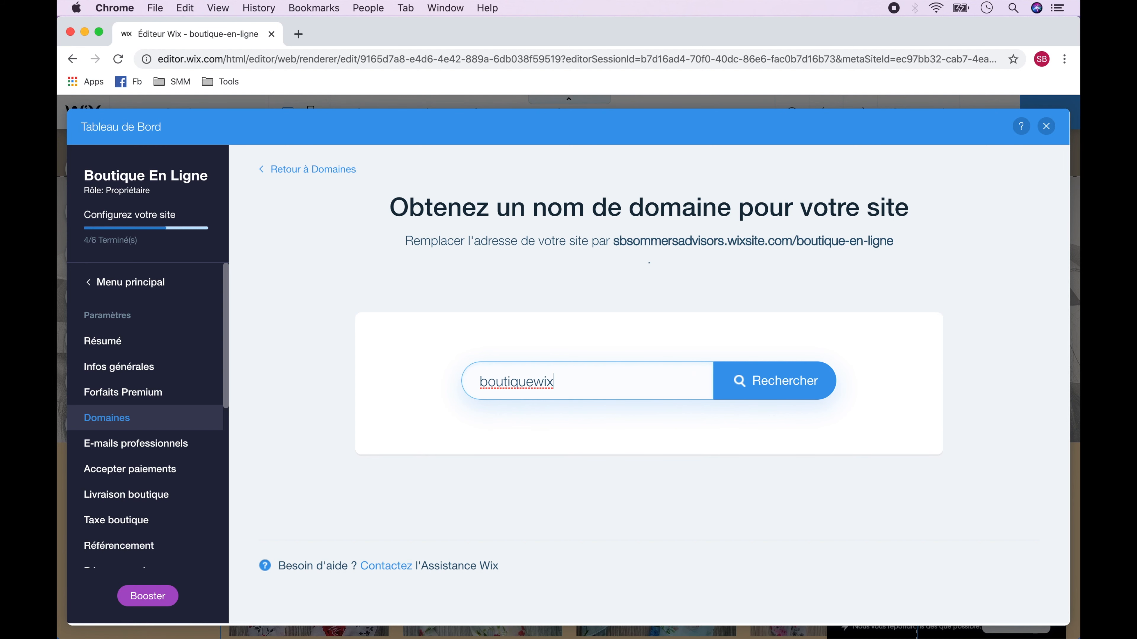
{"action": "left_click", "coordinate": [759, 388]}
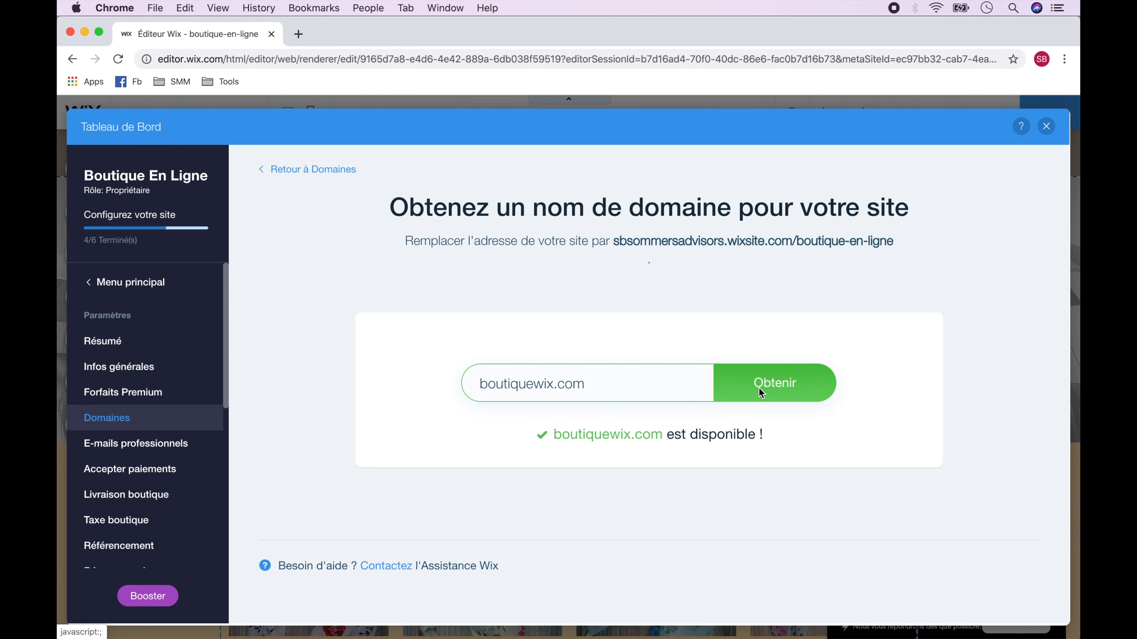
Request boutiquewix.com with a Premium upgrade and select the Business Basique plan.
{"action": "left_click", "coordinate": [772, 383]}
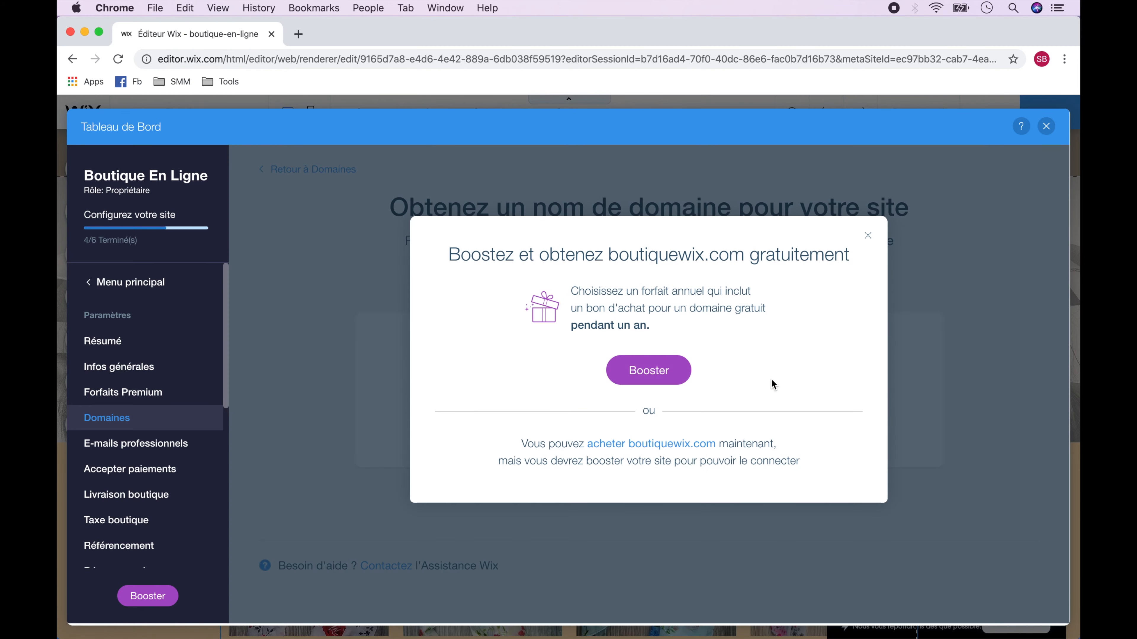
{"action": "left_click", "coordinate": [649, 372]}
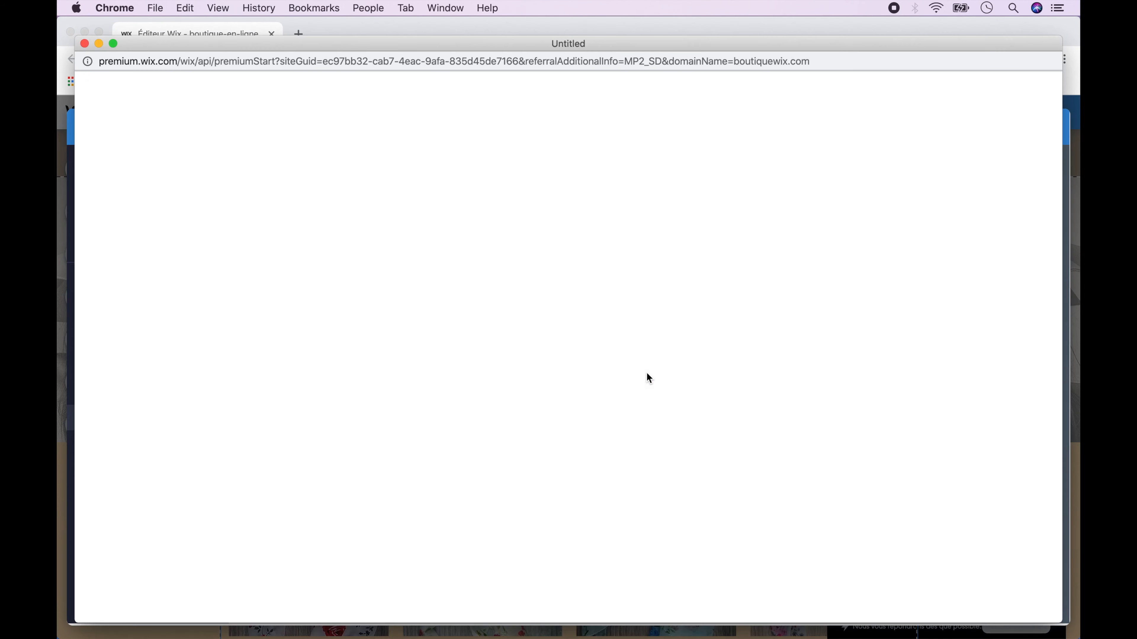
{"action": "scroll", "coordinate": [882, 357], "scroll_direction": "down", "scroll_amount": 2}
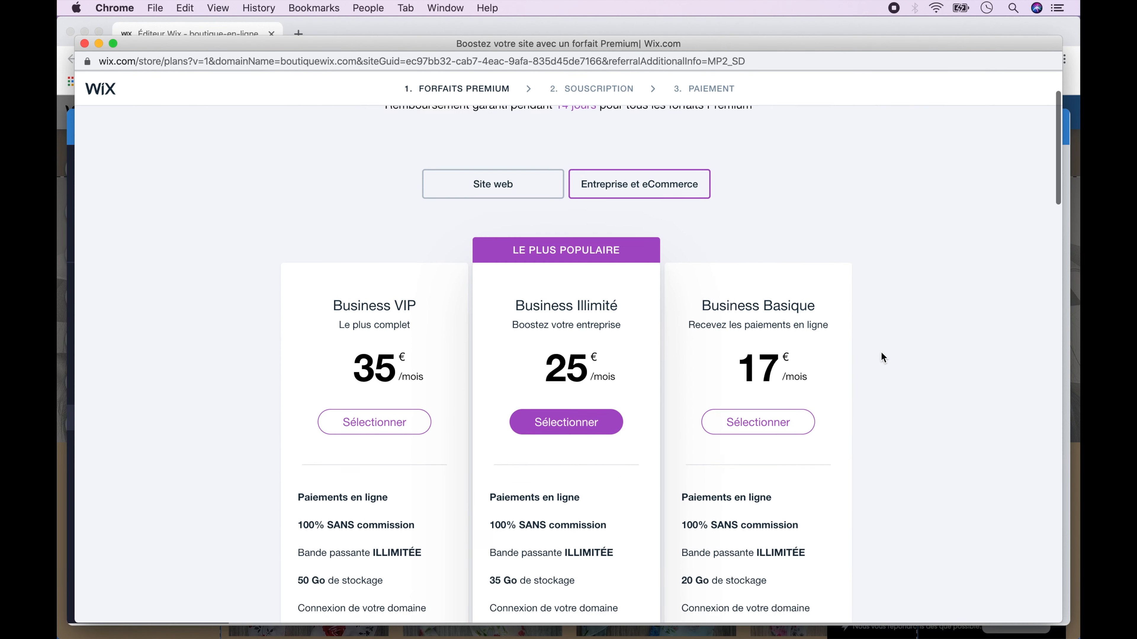
{"action": "scroll", "coordinate": [881, 352], "scroll_direction": "down", "scroll_amount": 3}
{"action": "left_click", "coordinate": [755, 325]}
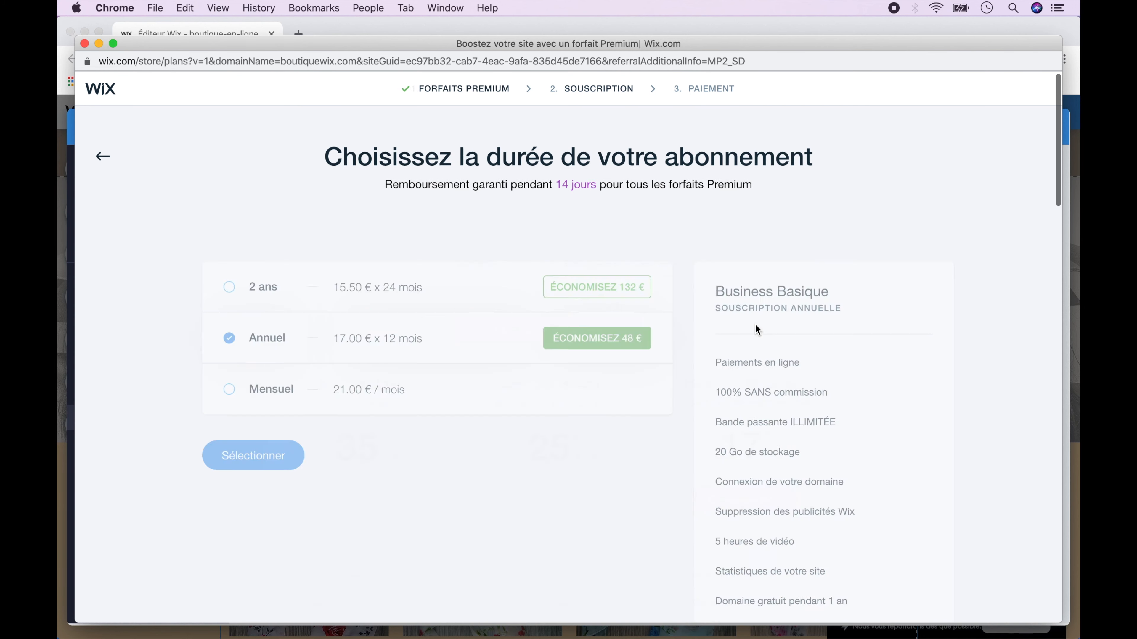
Compare the Mensuel and Annuel subscriptions, choose Annuel, and continue to the payment form.
{"action": "scroll", "coordinate": [755, 325], "scroll_direction": "down", "scroll_amount": 3}
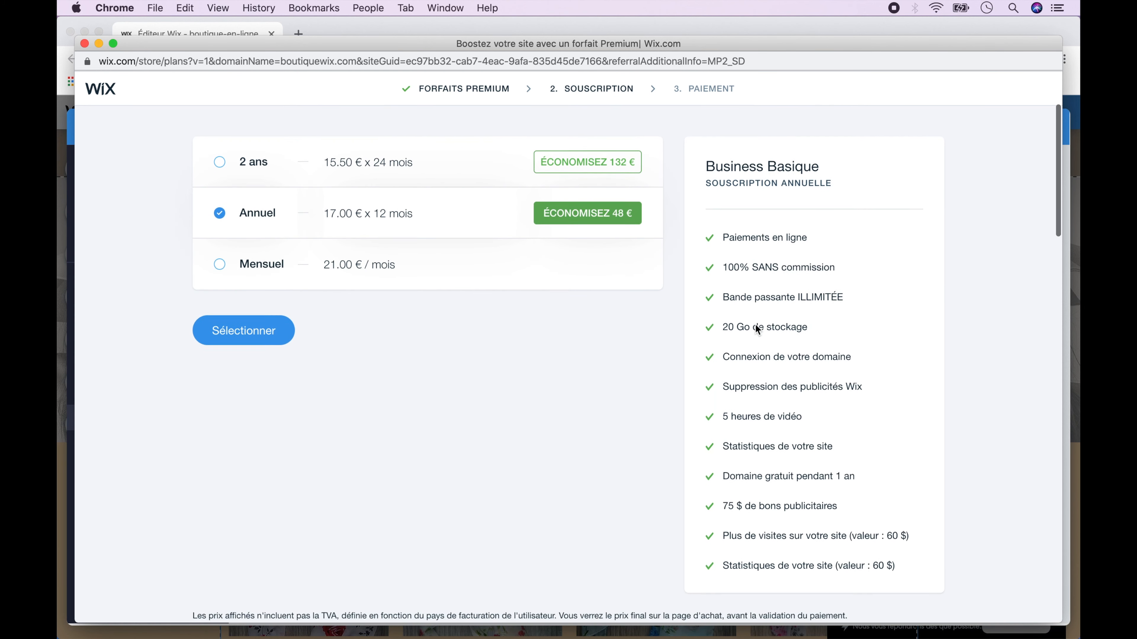
{"action": "scroll", "coordinate": [755, 324], "scroll_direction": "down", "scroll_amount": 1}
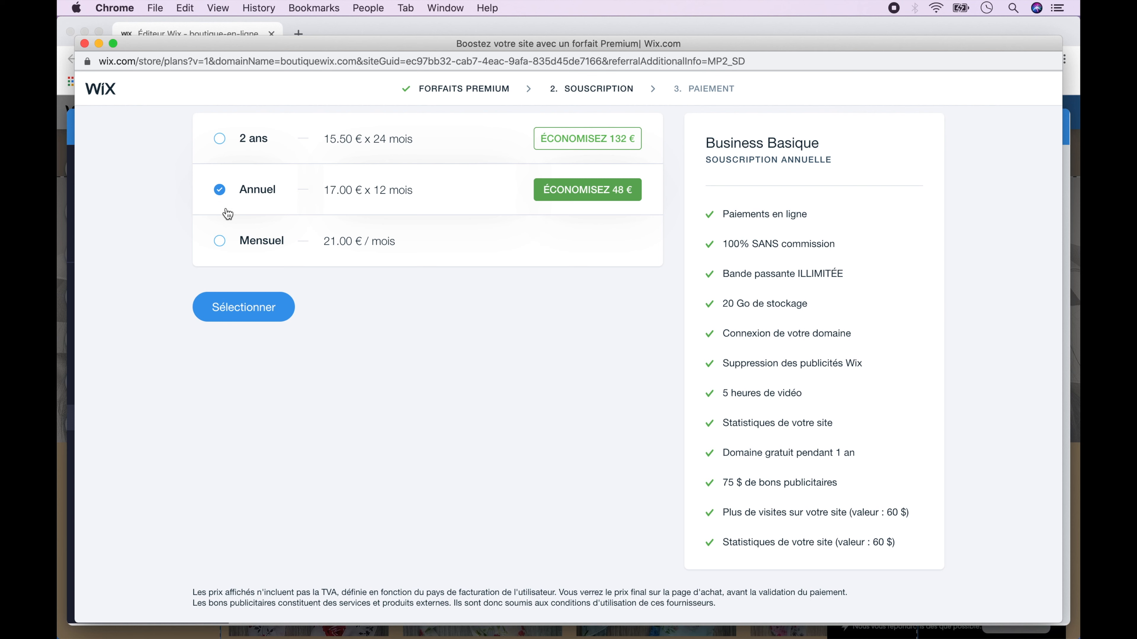
{"action": "left_click", "coordinate": [219, 241]}
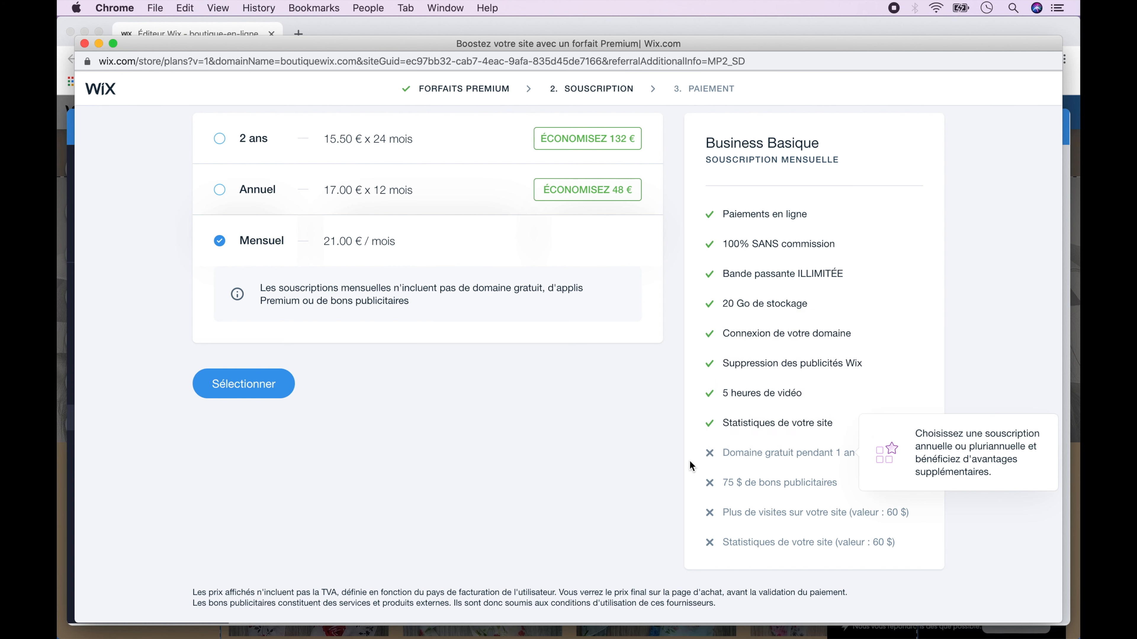
{"action": "left_click", "coordinate": [261, 192]}
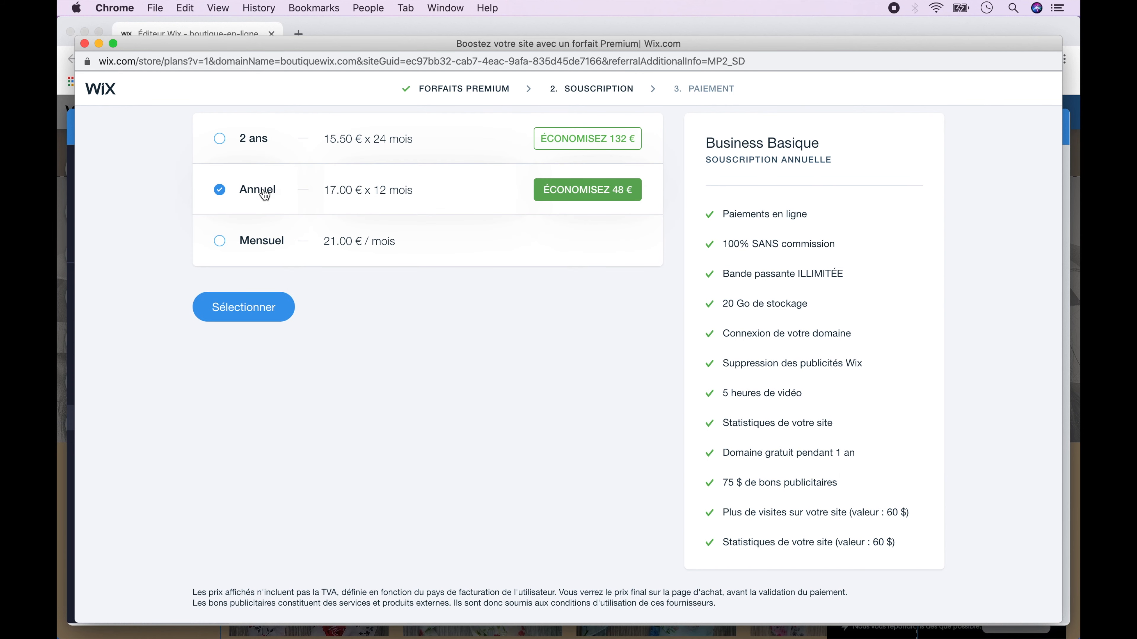
{"action": "left_click", "coordinate": [245, 312]}
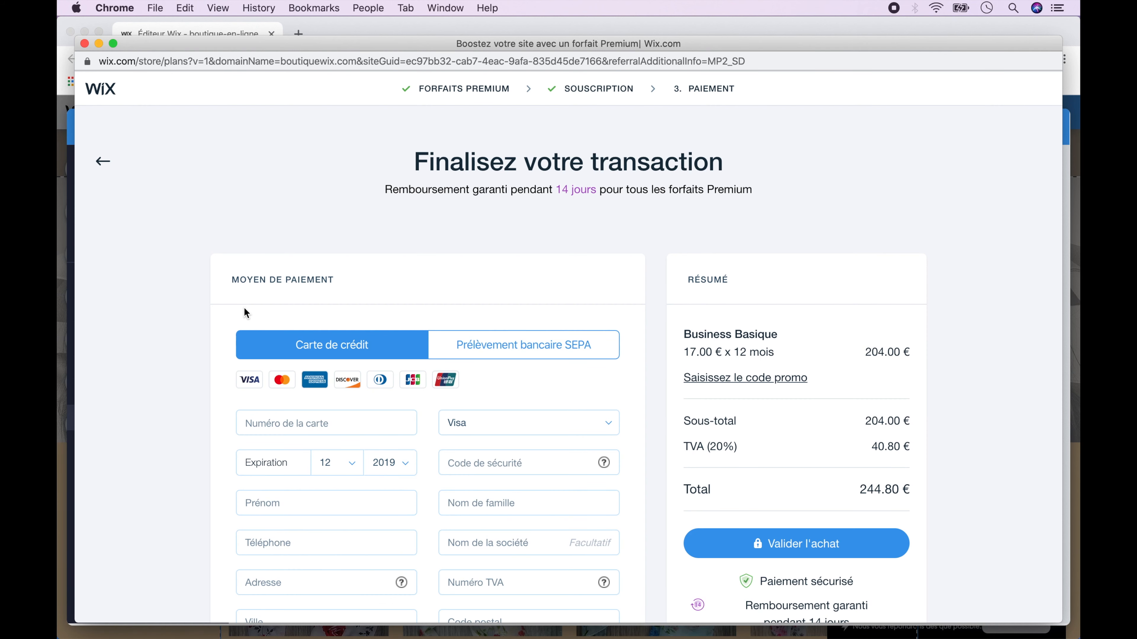
{"action": "scroll", "coordinate": [245, 312], "scroll_direction": "down", "scroll_amount": 5}
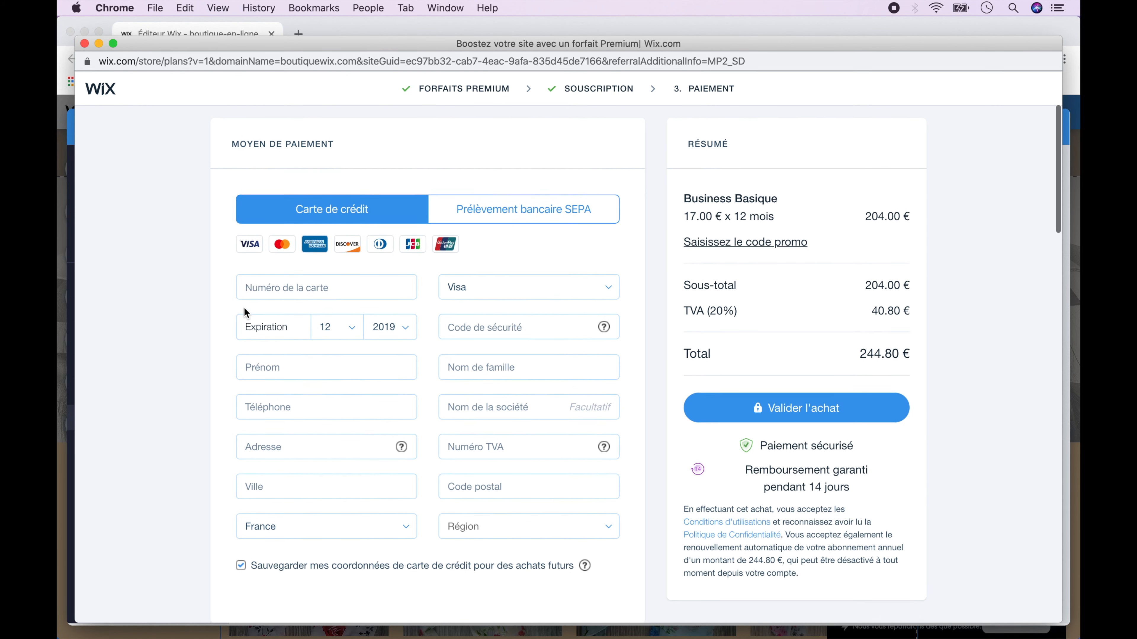